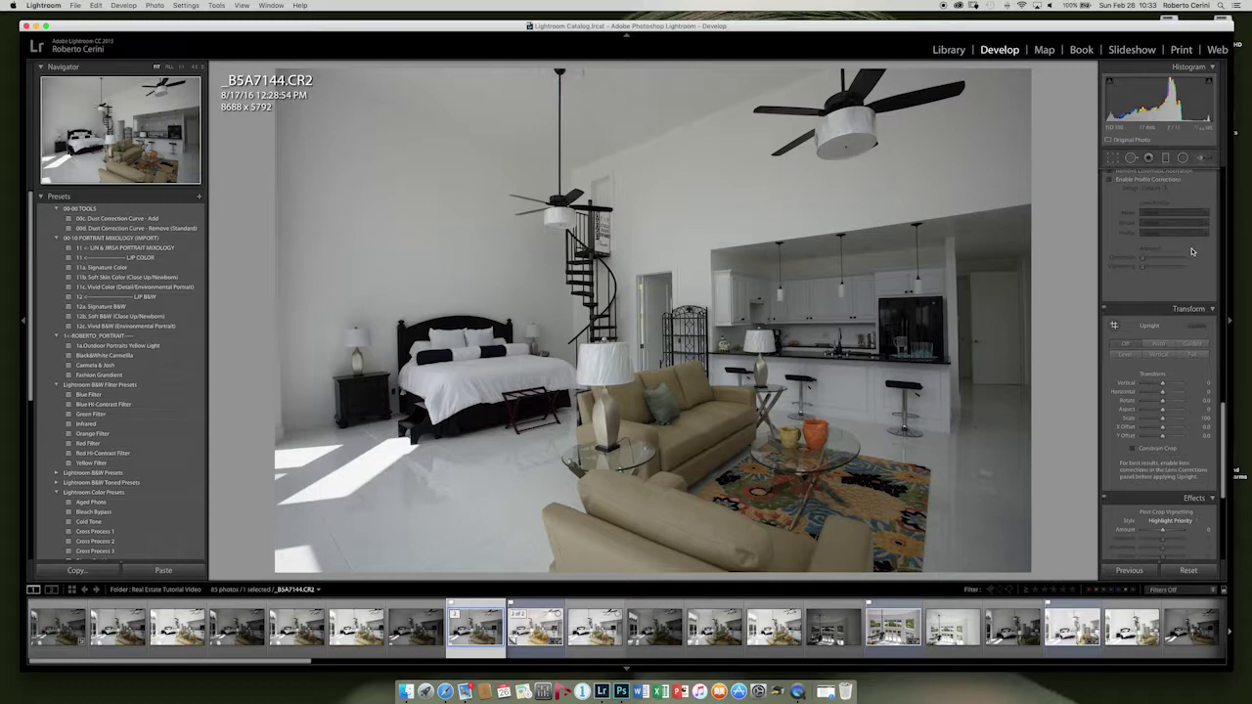
Step: Enable lens profile corrections for the interior photo
left_click(1225, 416)
scroll(1223, 417, "up", 2)
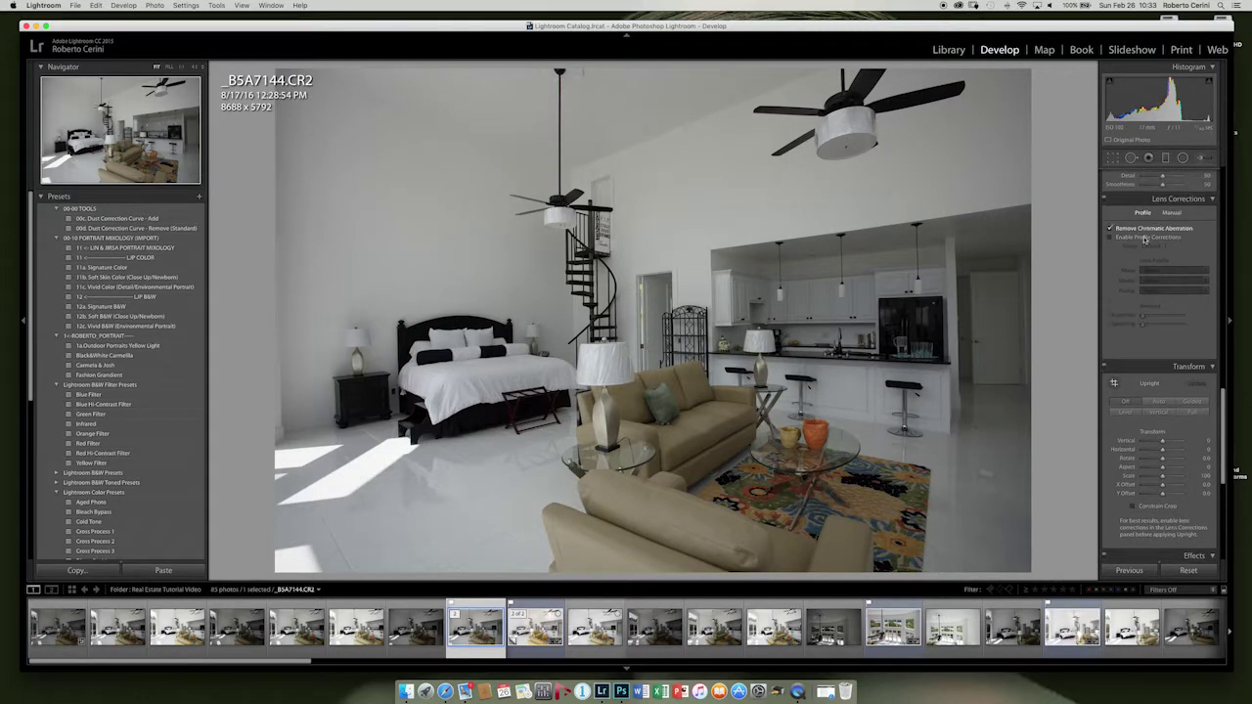
left_click(1136, 242)
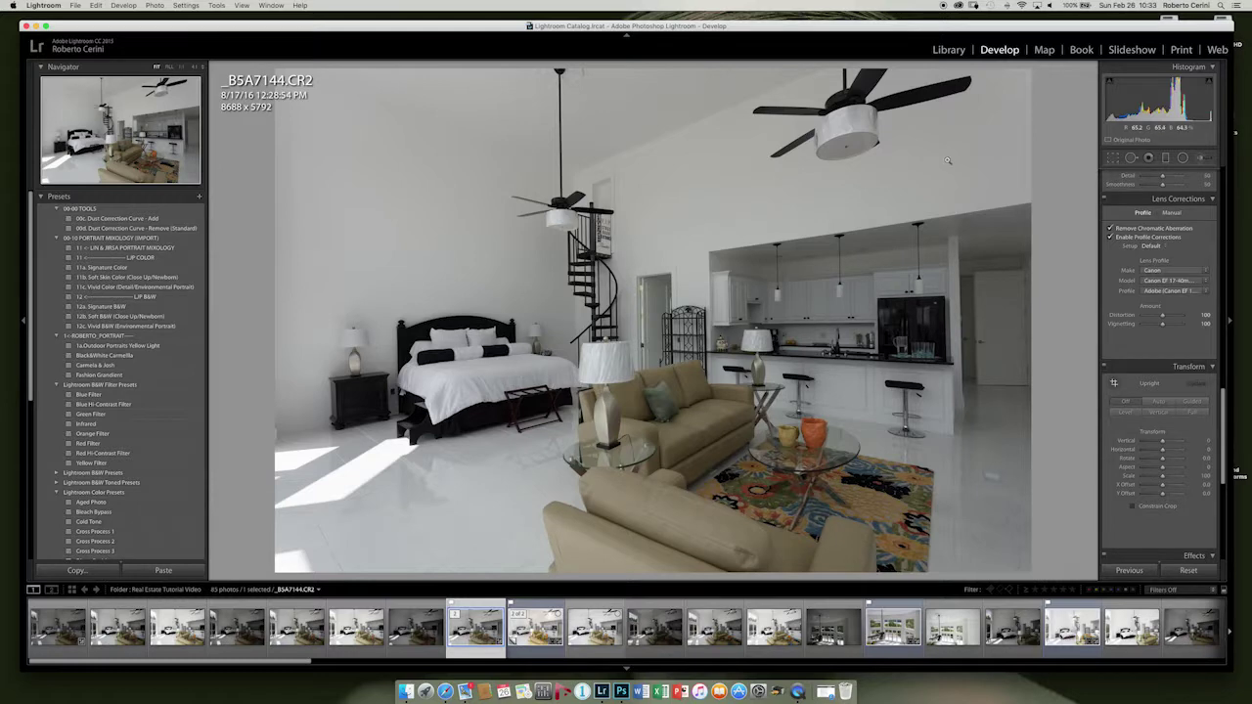
Step: Straighten the photo with a crop rotation of about 0.9° and turn on Constrain Crop
left_click(1113, 159)
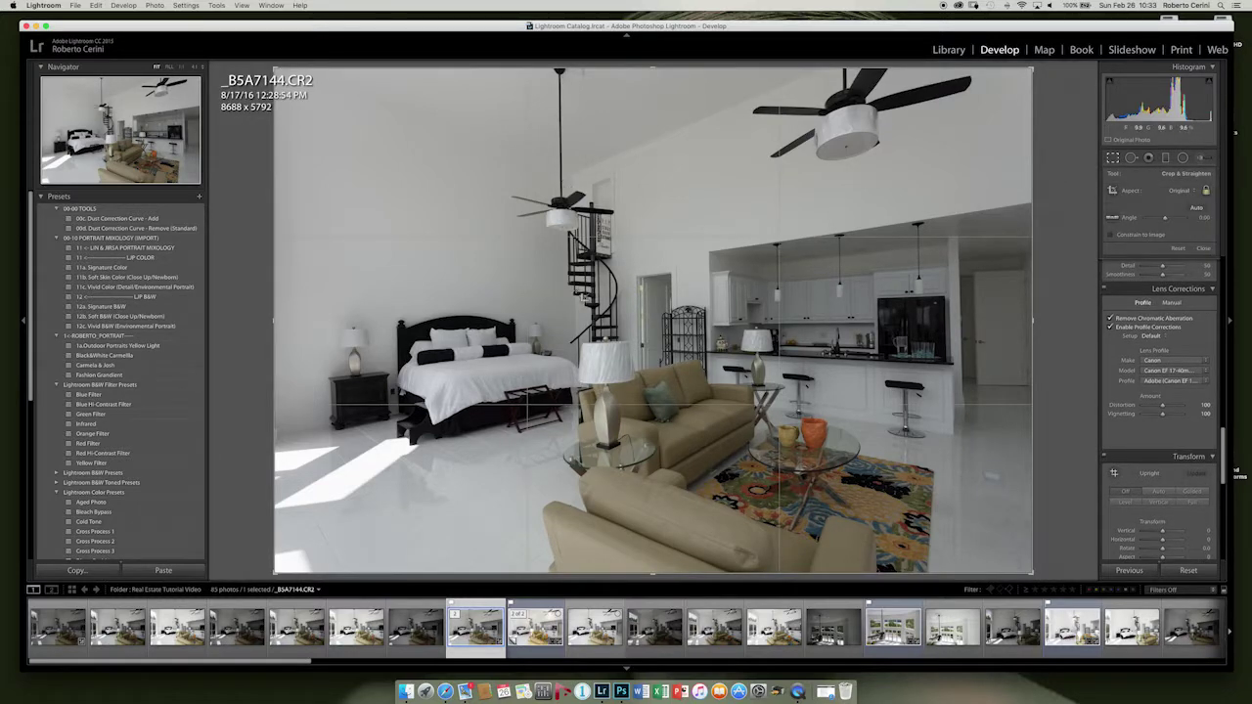
left_click_drag(1052, 255, 1047, 263)
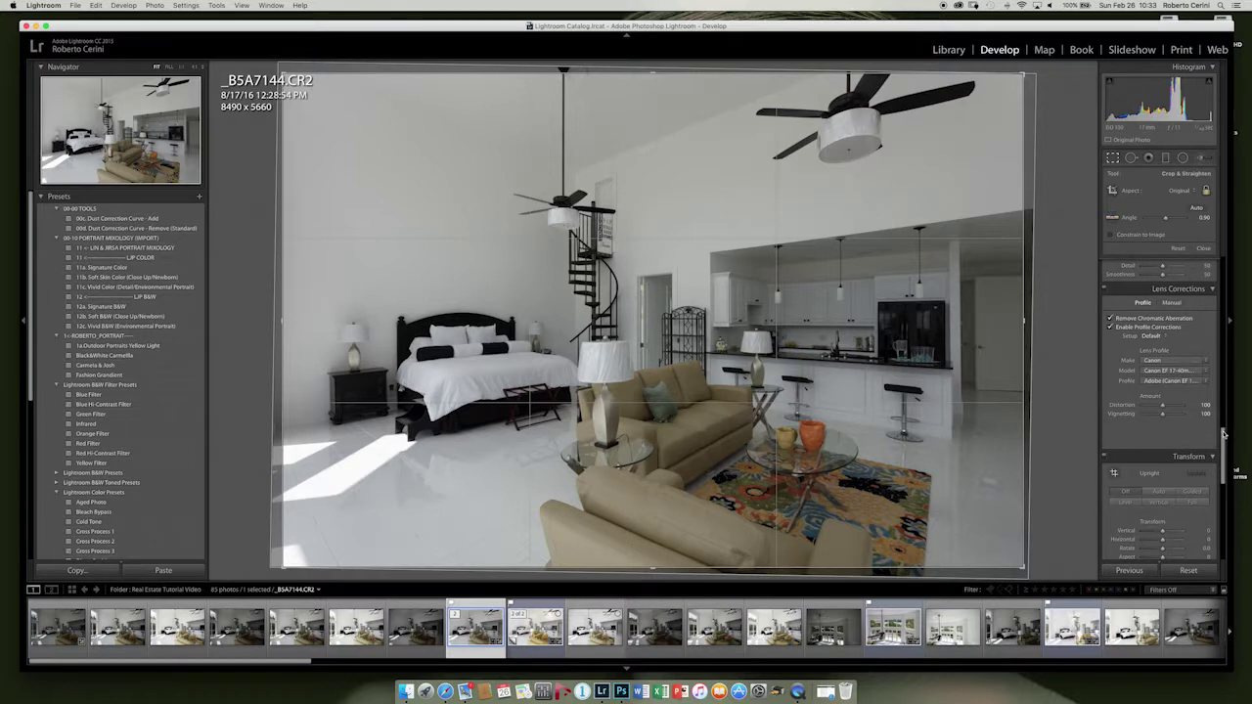
left_click_drag(1222, 433, 1227, 453)
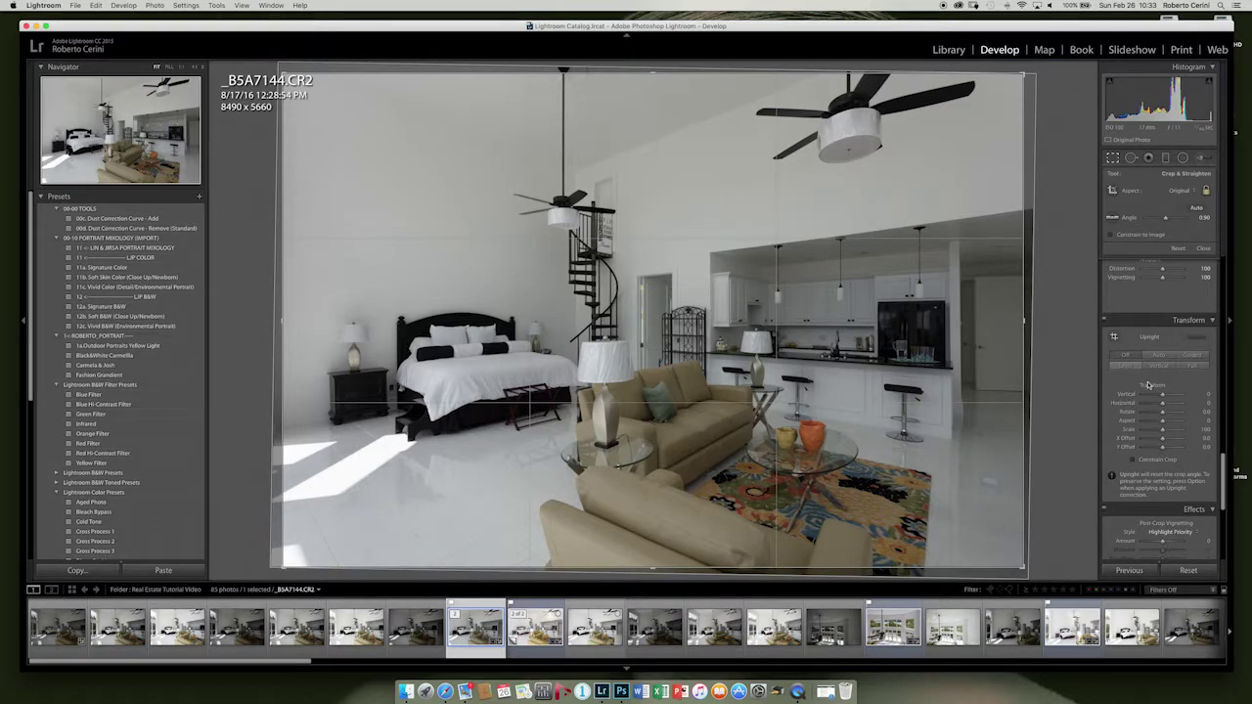
left_click(1113, 158)
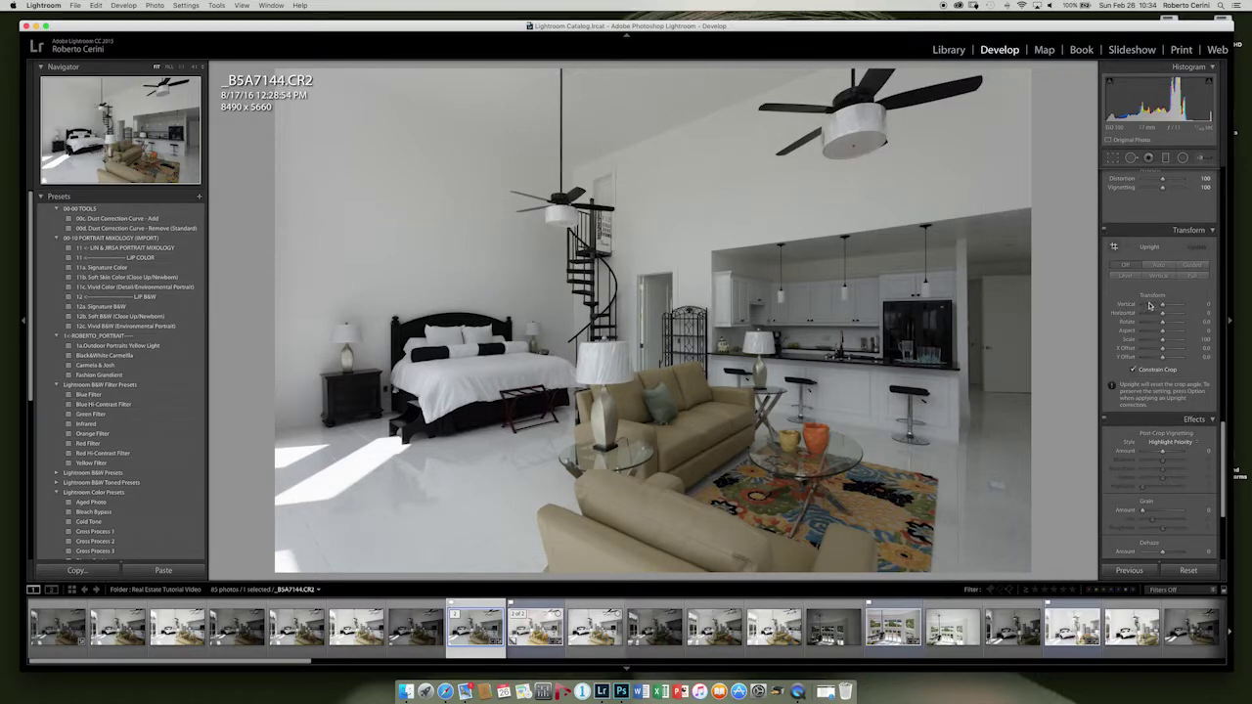
Step: Correct the converging verticals by setting the Vertical transform to about +4
left_click_drag(1160, 303, 1165, 307)
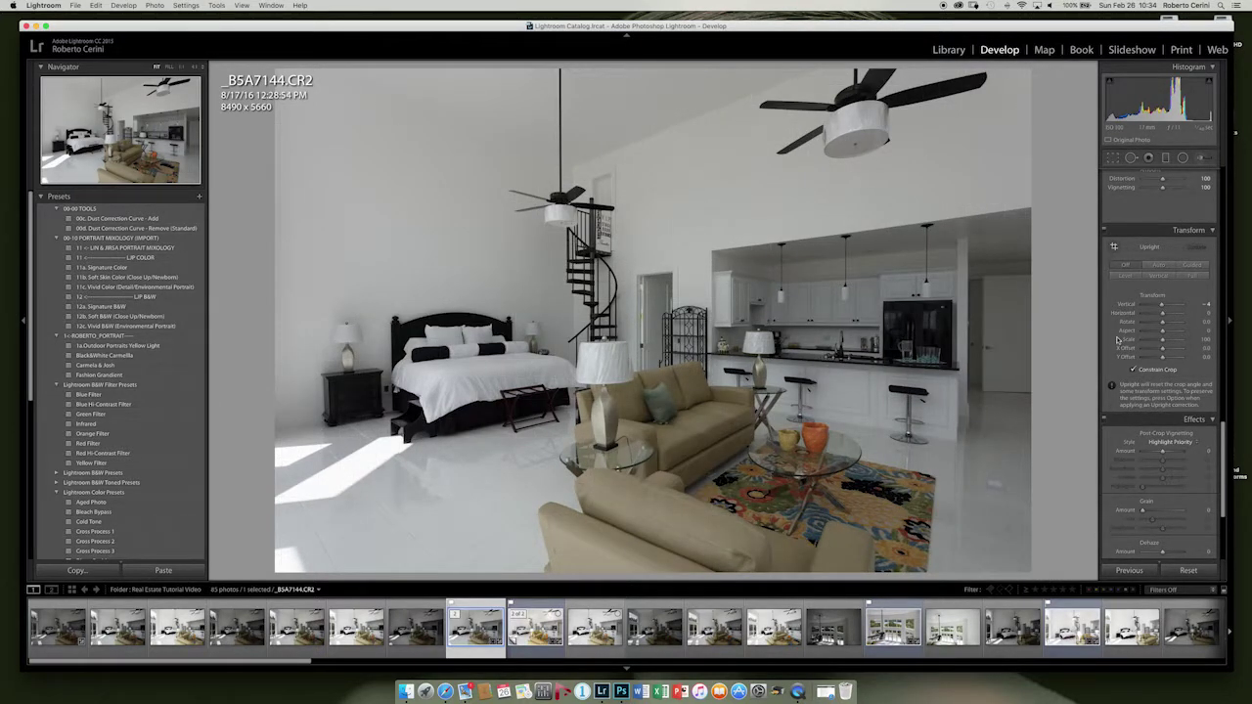
left_click_drag(1163, 307, 1163, 311)
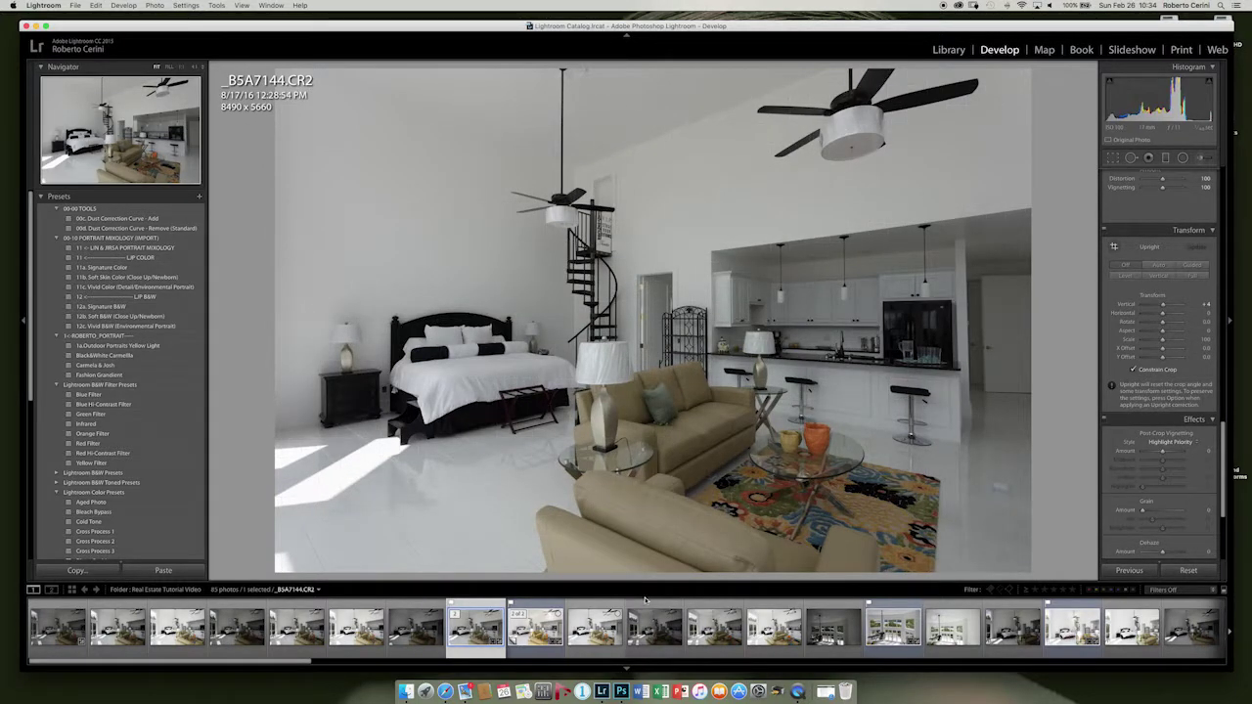
Step: Rotate the crop further to an angle of about 1.5° and apply it
left_click(1114, 160)
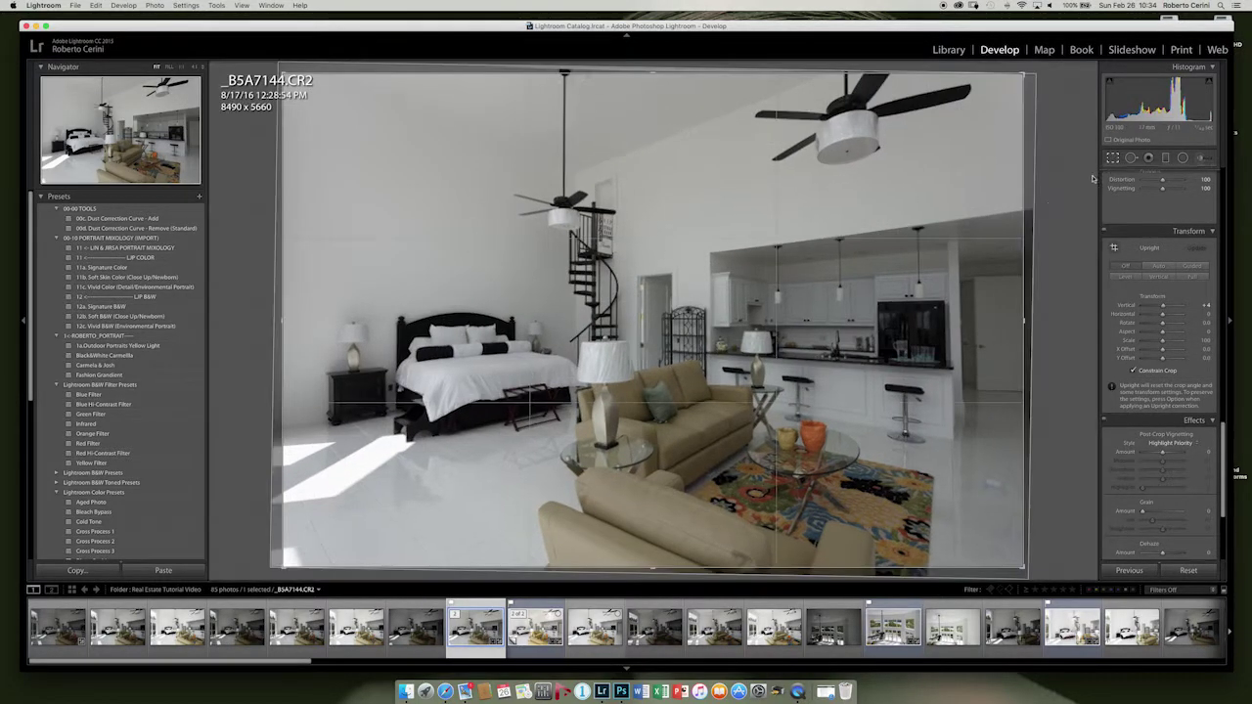
left_click_drag(1050, 215, 1069, 269)
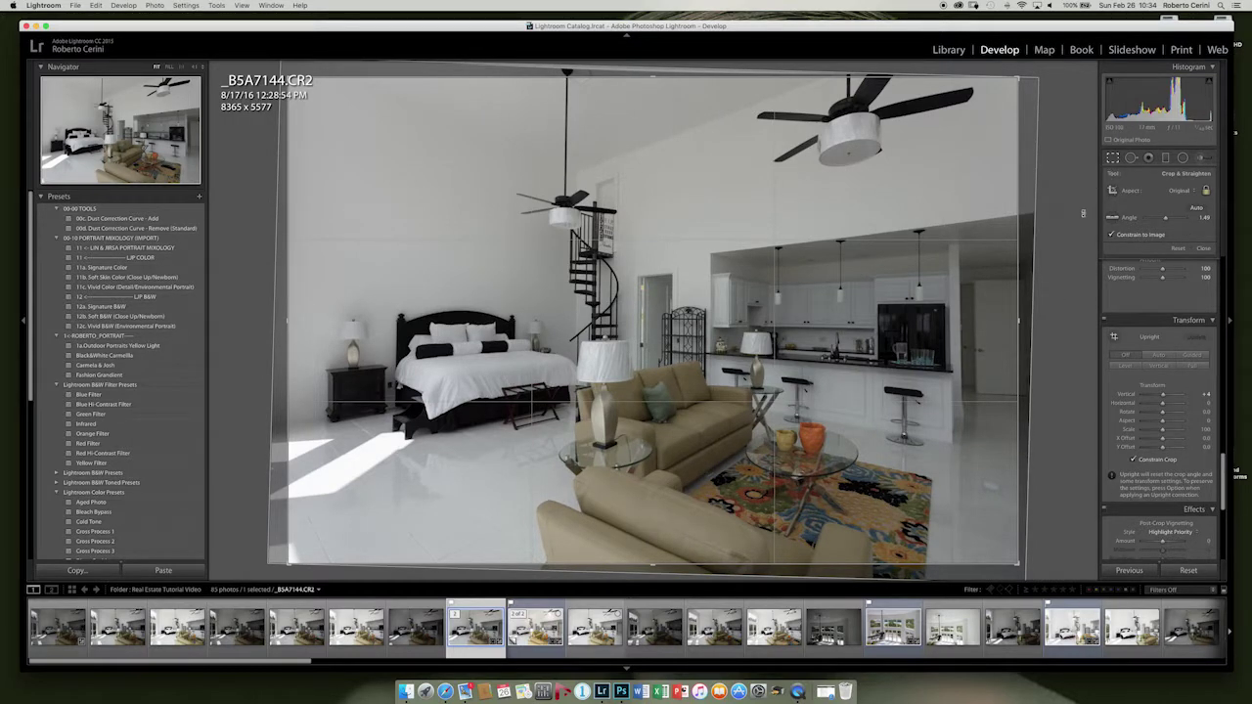
left_click_drag(1079, 238, 1085, 238)
left_click(1113, 159)
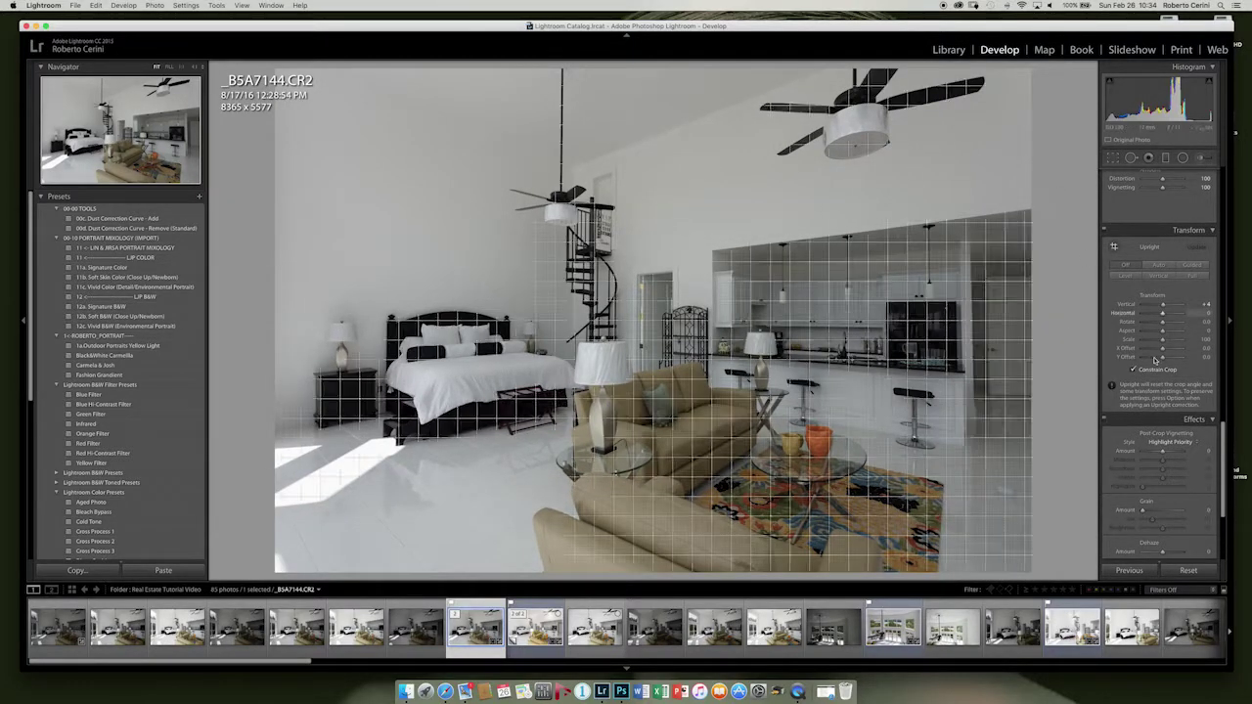
Step: Set the white balance by sampling a neutral on the black refrigerator and again on the white wall above the bed
scroll(1221, 435, "up", 10)
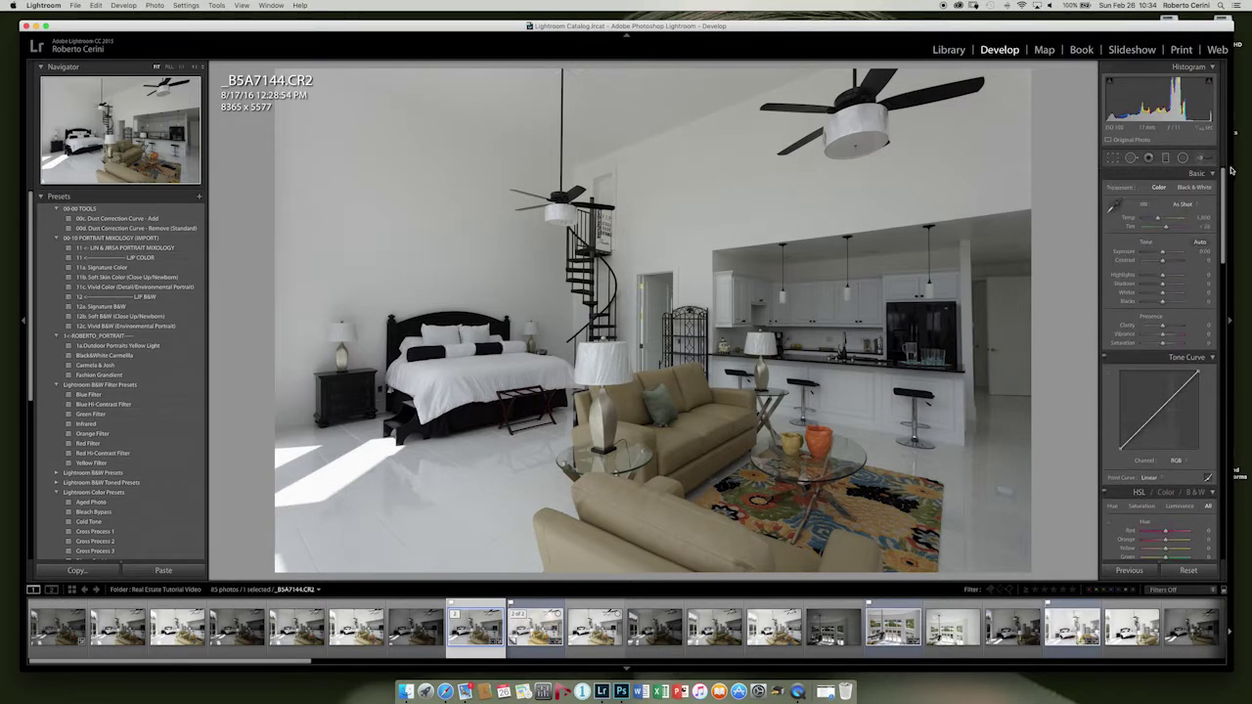
left_click(1113, 205)
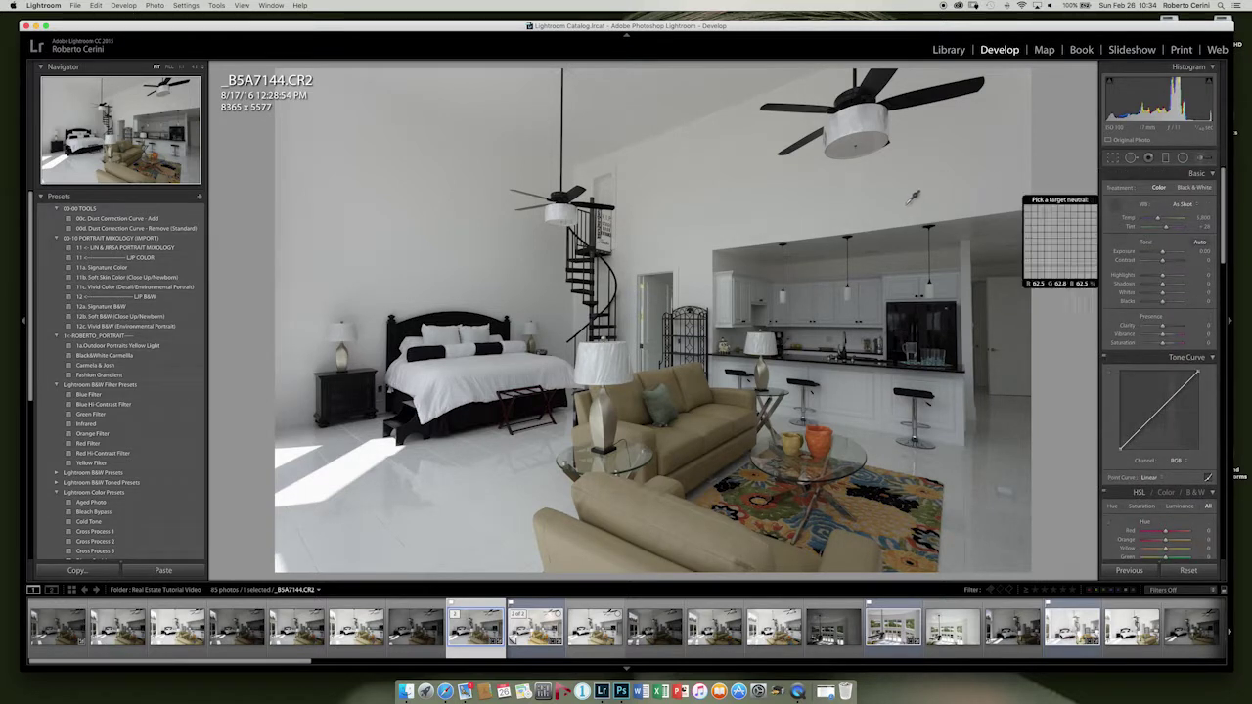
left_click(923, 314)
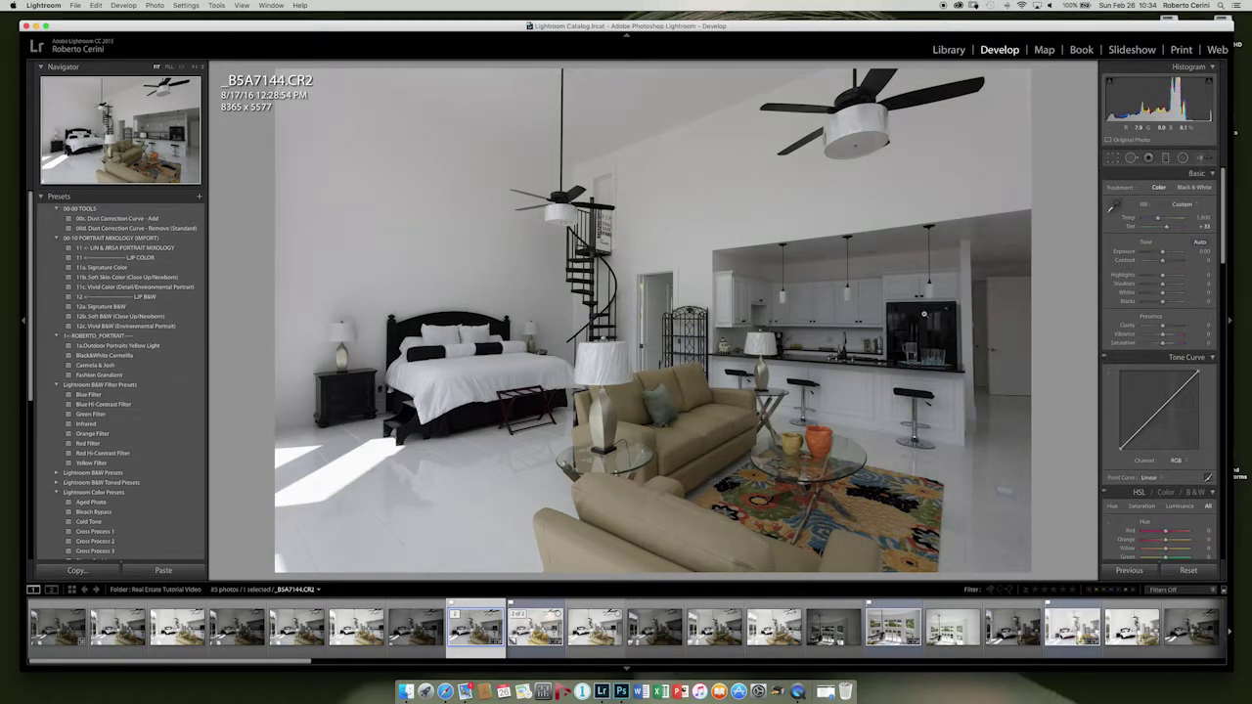
left_click(1110, 206)
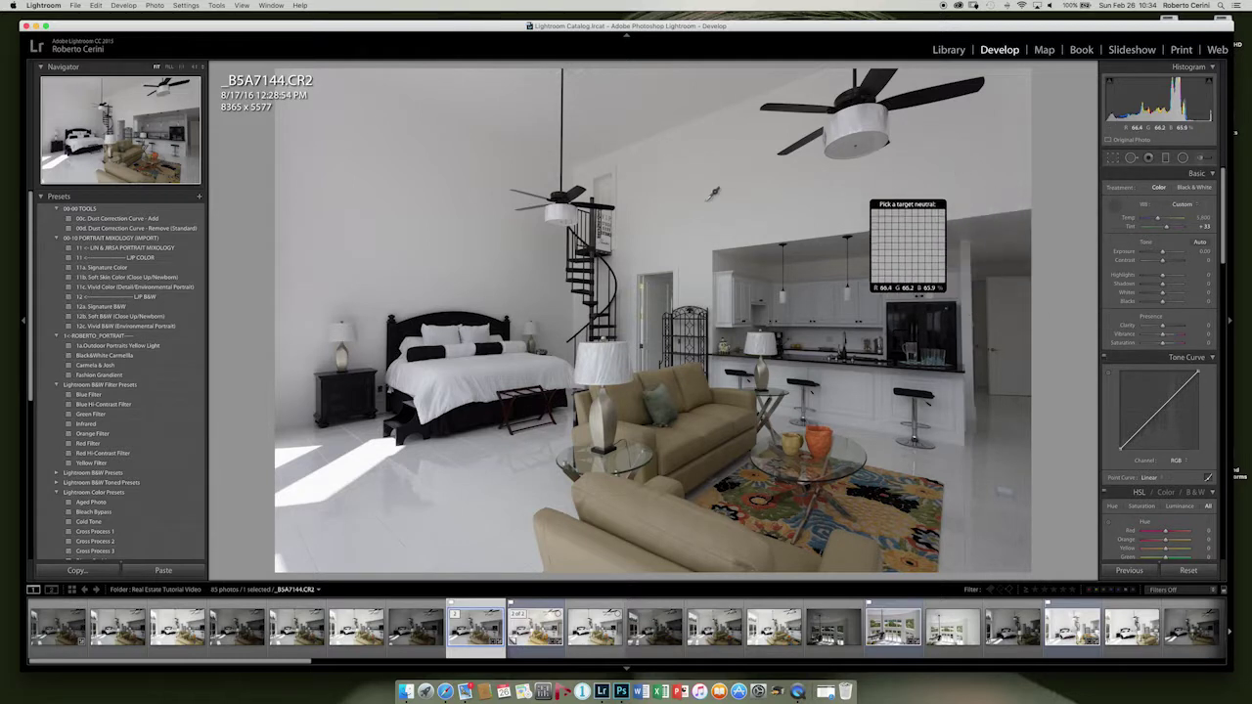
left_click(488, 251)
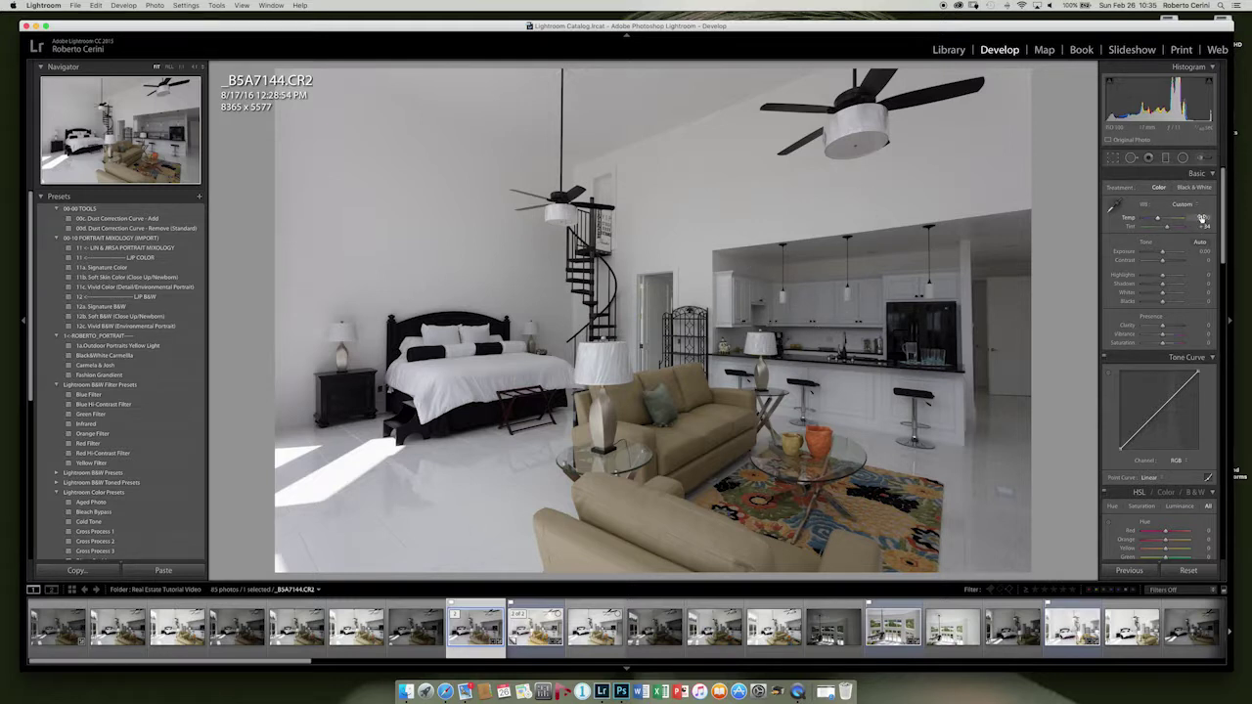
Step: Fine-tune the white balance by cooling the colour temperature to 5,599
key("Up")
key("Down")
key("Down")
key("Down")
left_click(1157, 219)
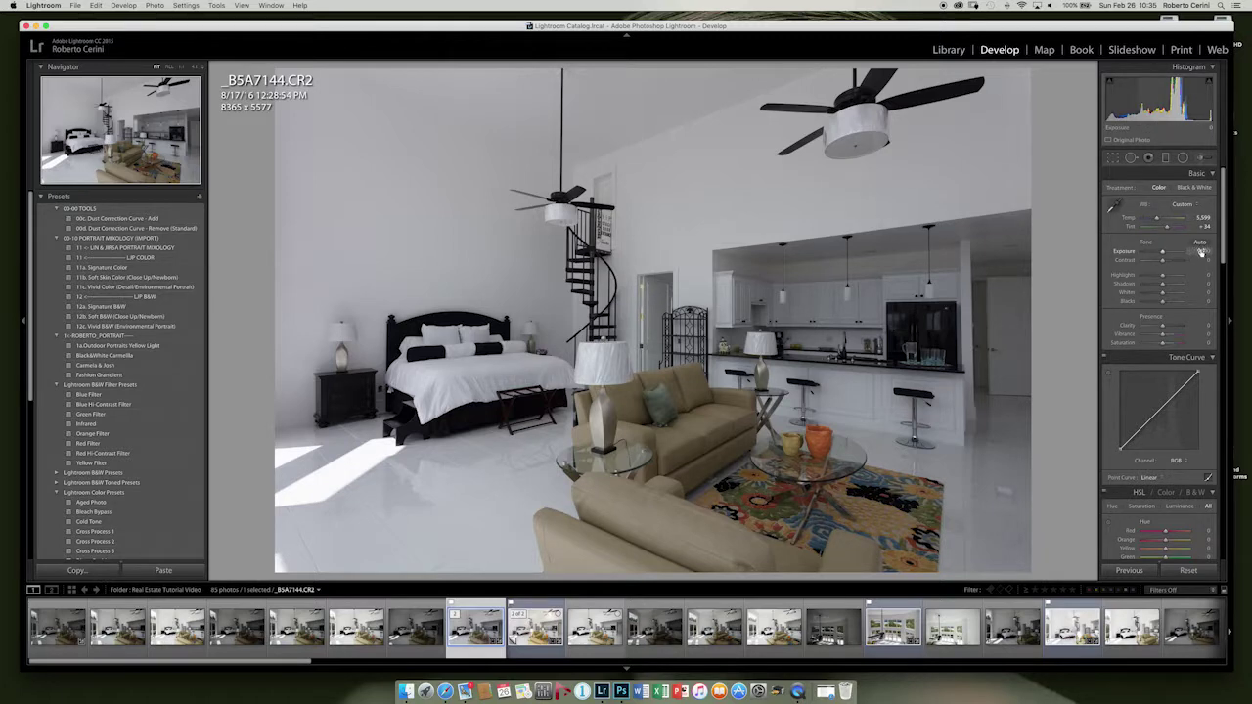
Step: Open up the dark areas with Shadows at +100 and bring Highlights down to -46
left_click_drag(1163, 286, 1183, 286)
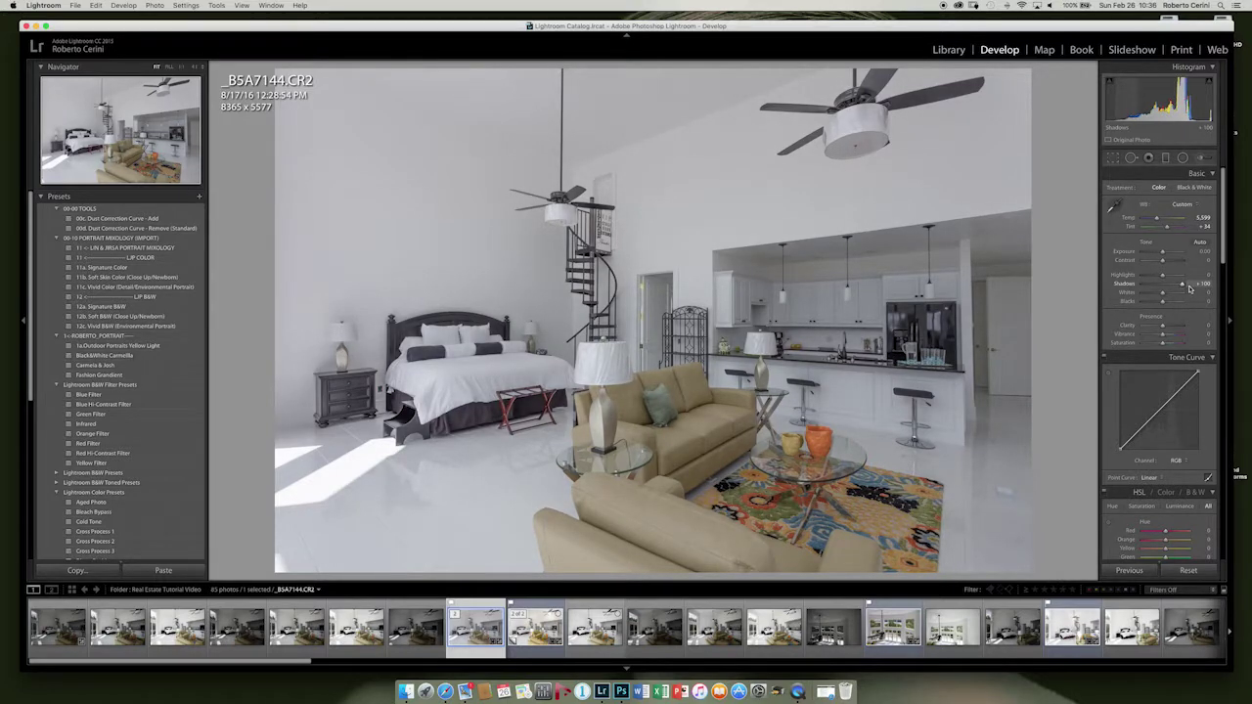
mouse_move(1162, 275)
left_mouse_down()
mouse_move(1143, 279)
mouse_move(1154, 277)
left_mouse_up()
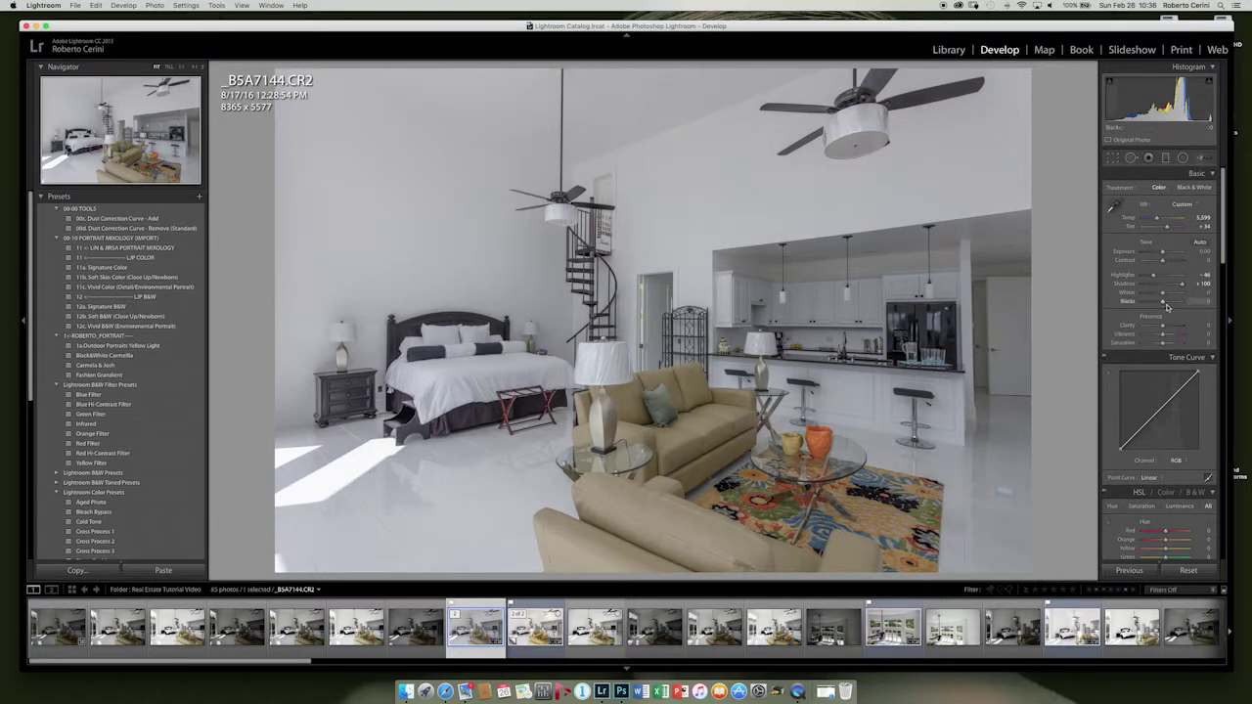
Step: Set Whites to +16 and Blacks to -14 using the clipping preview
key("alt")
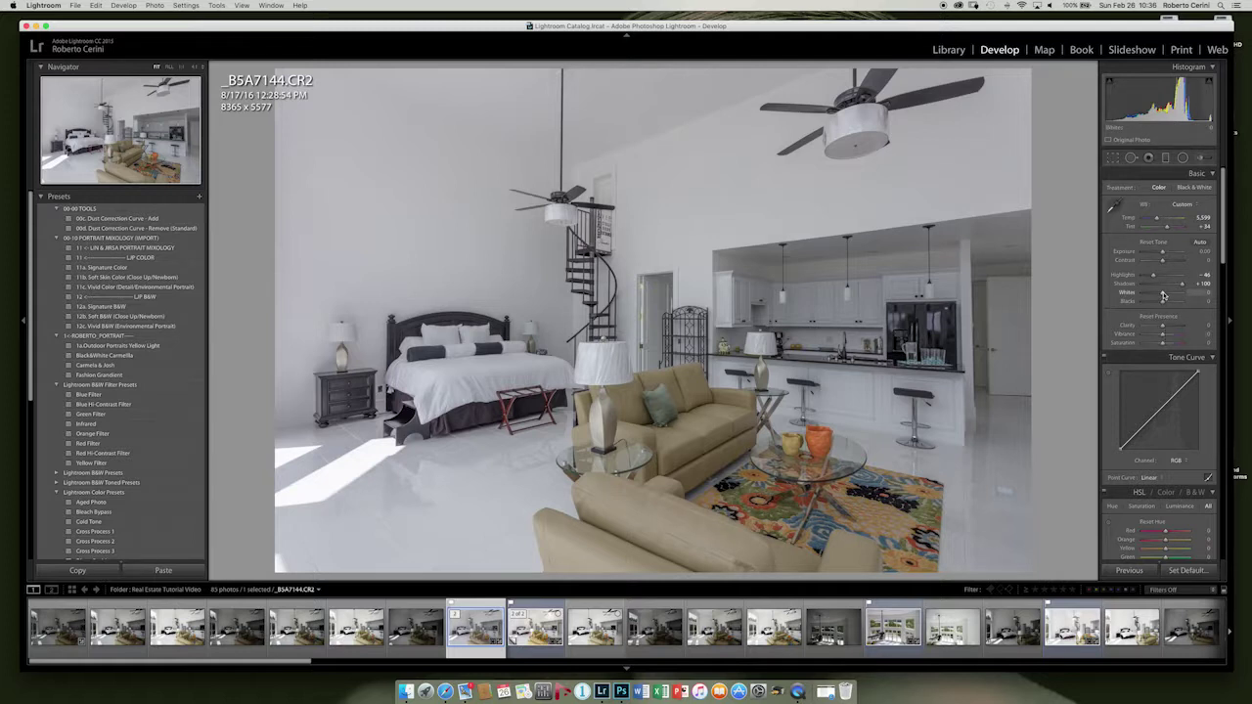
left_click_drag(1163, 295, 1165, 297)
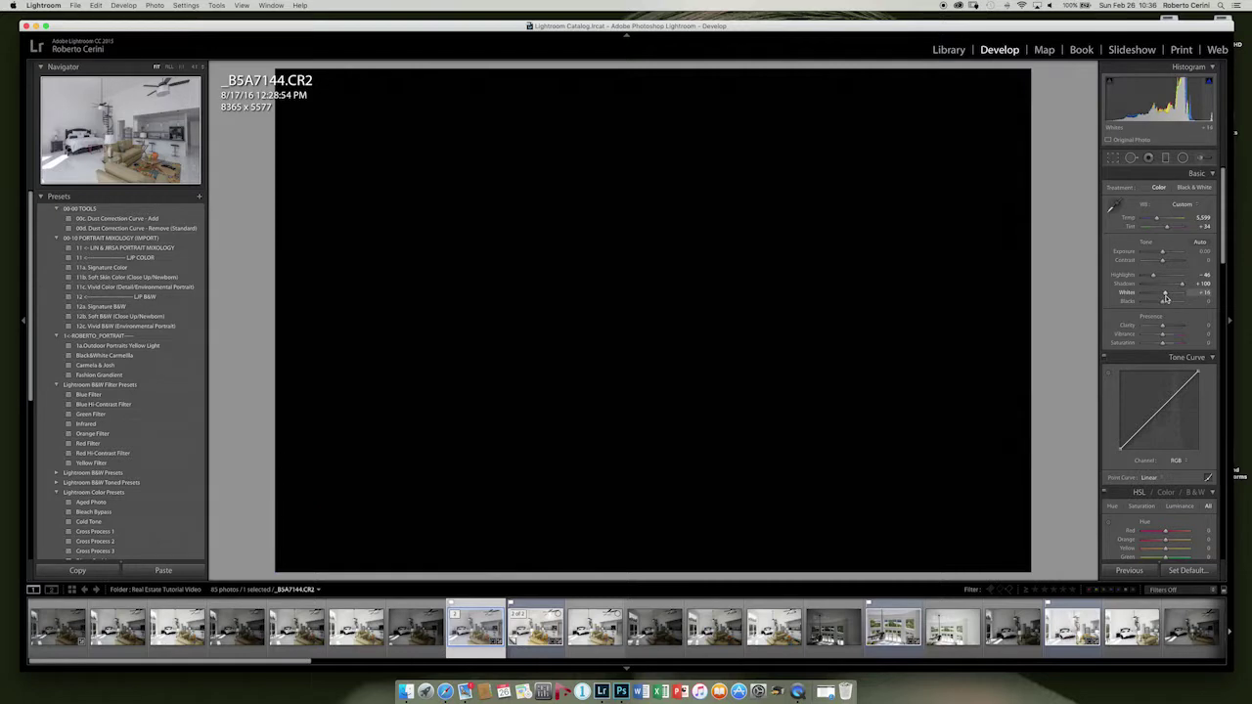
left_click_drag(1165, 297, 1166, 300)
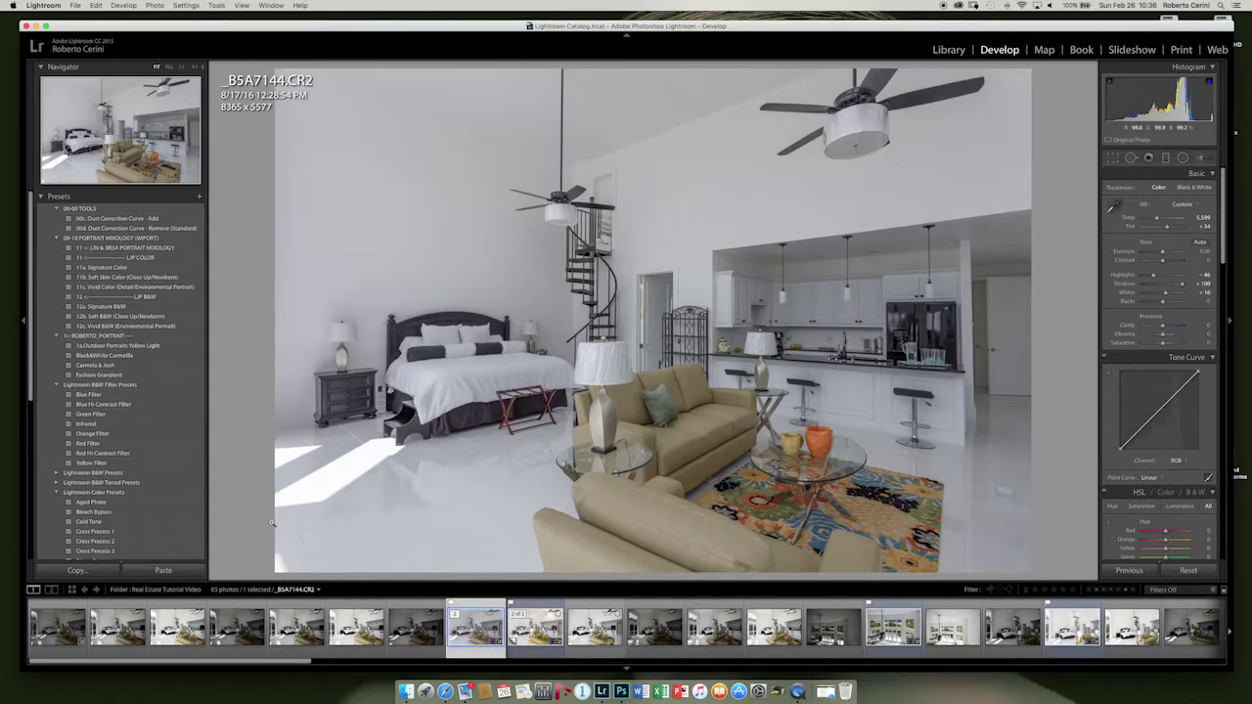
key("alt")
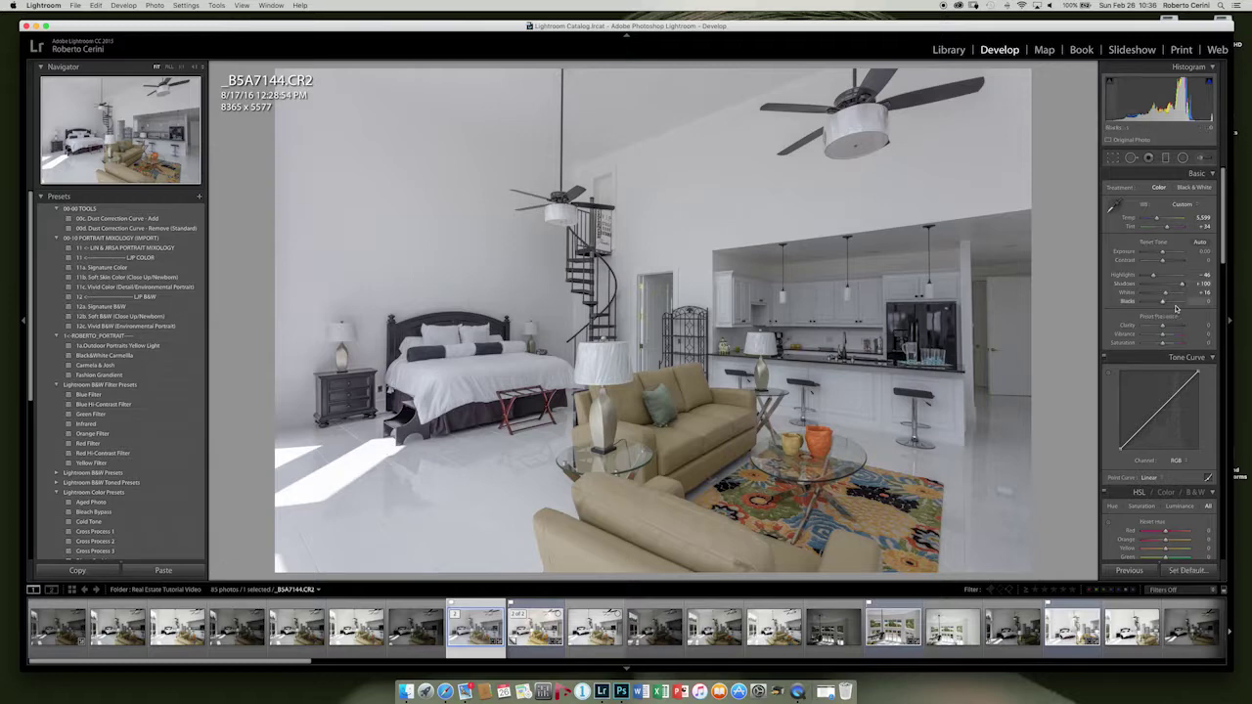
left_click_drag(1163, 302, 1160, 305)
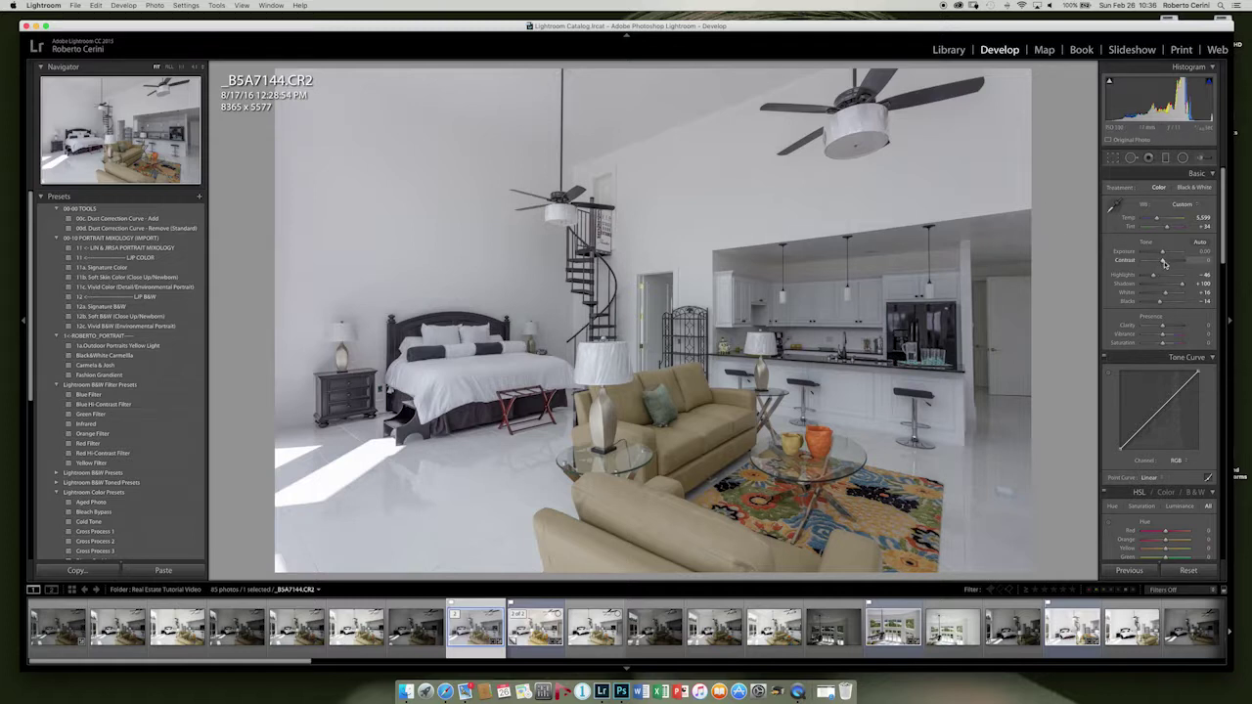
Step: Increase the contrast, then set Clarity to +11, Vibrance to +43 and Saturation to +3
left_click_drag(1164, 263, 1166, 264)
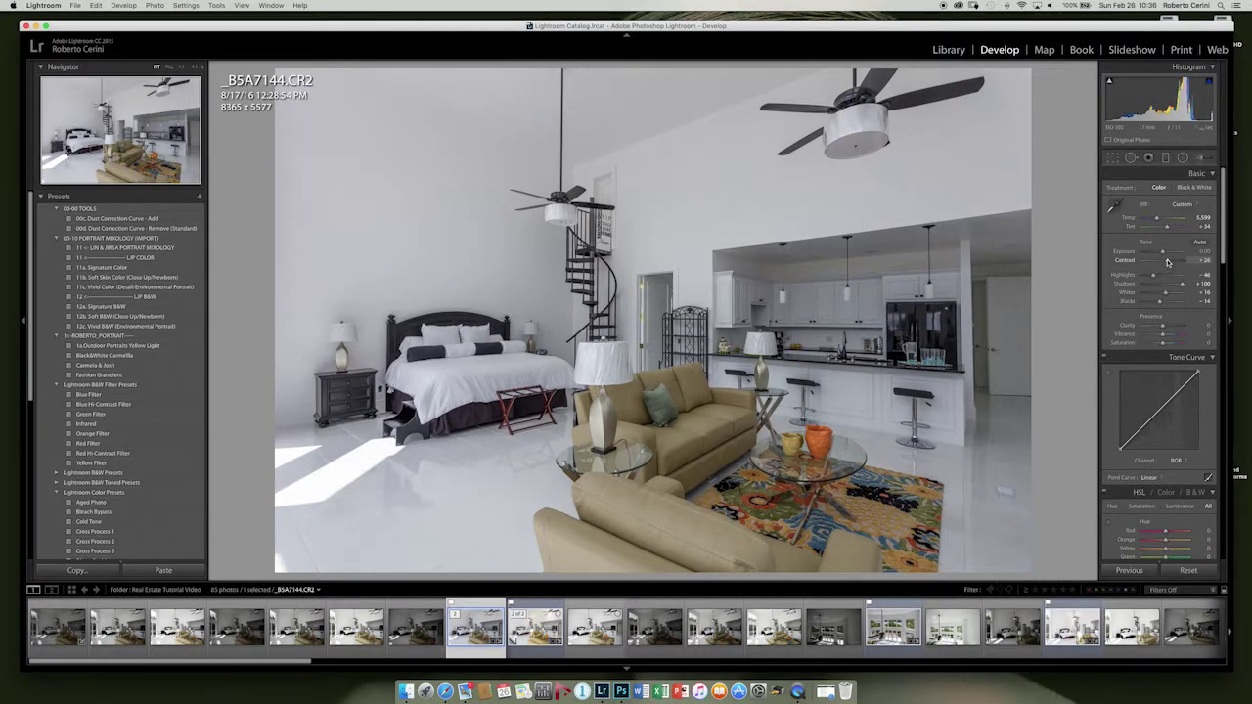
left_click_drag(1167, 262, 1170, 262)
left_click_drag(1163, 337, 1169, 336)
mouse_move(1164, 329)
left_mouse_down()
mouse_move(1190, 323)
mouse_move(1167, 327)
left_mouse_up()
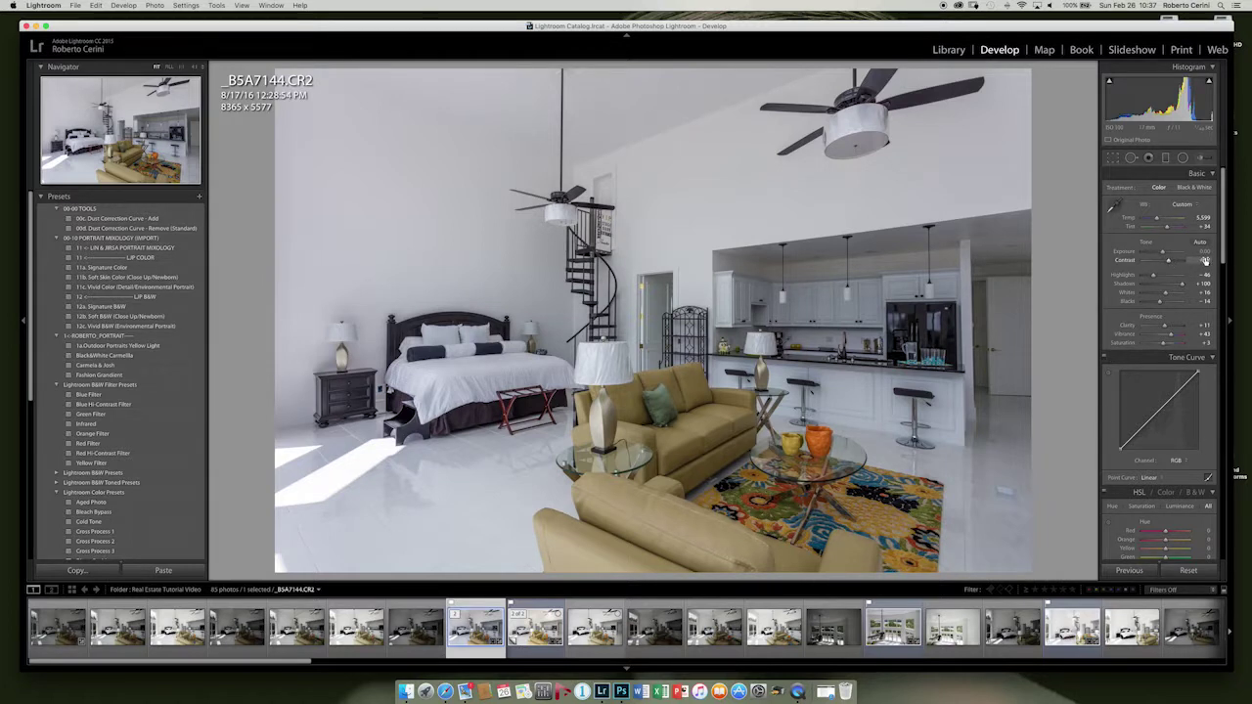
Step: Rebalance the tone with Contrast at +4, Exposure at +0.55 and Shadows at +75
left_click_drag(1205, 260, 1197, 260)
left_click_drag(1198, 260, 1162, 263)
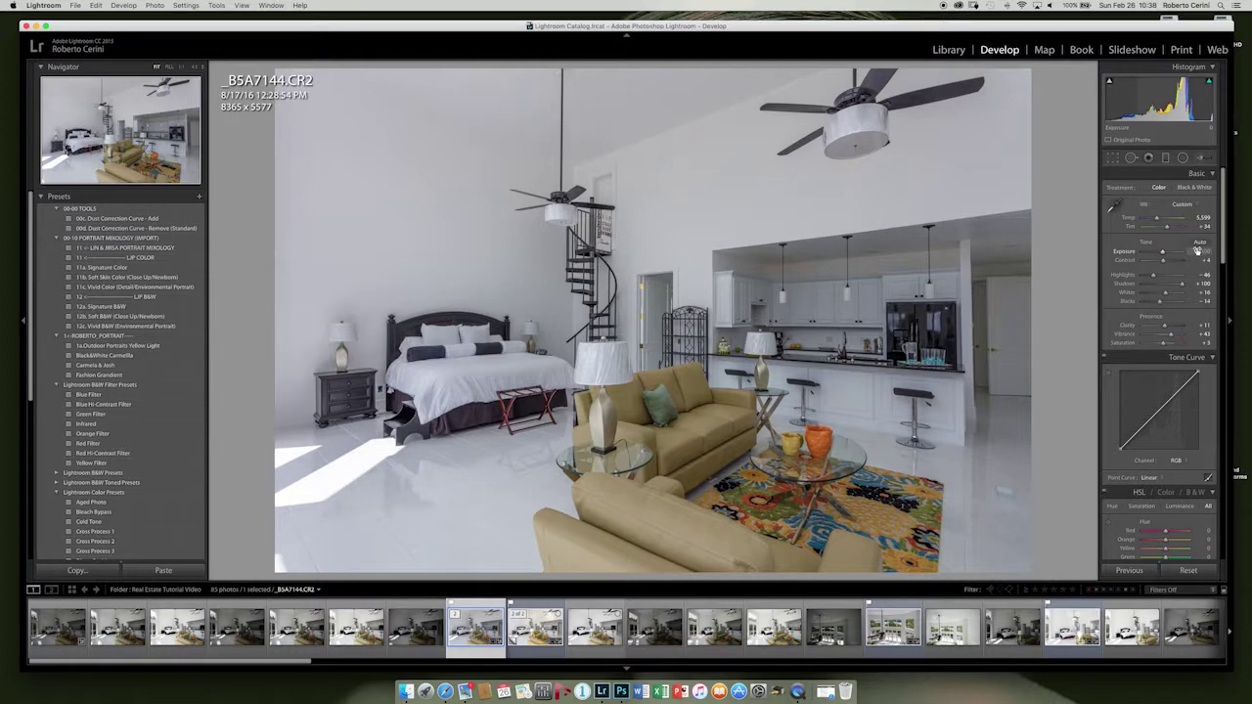
left_click_drag(1196, 251, 1210, 252)
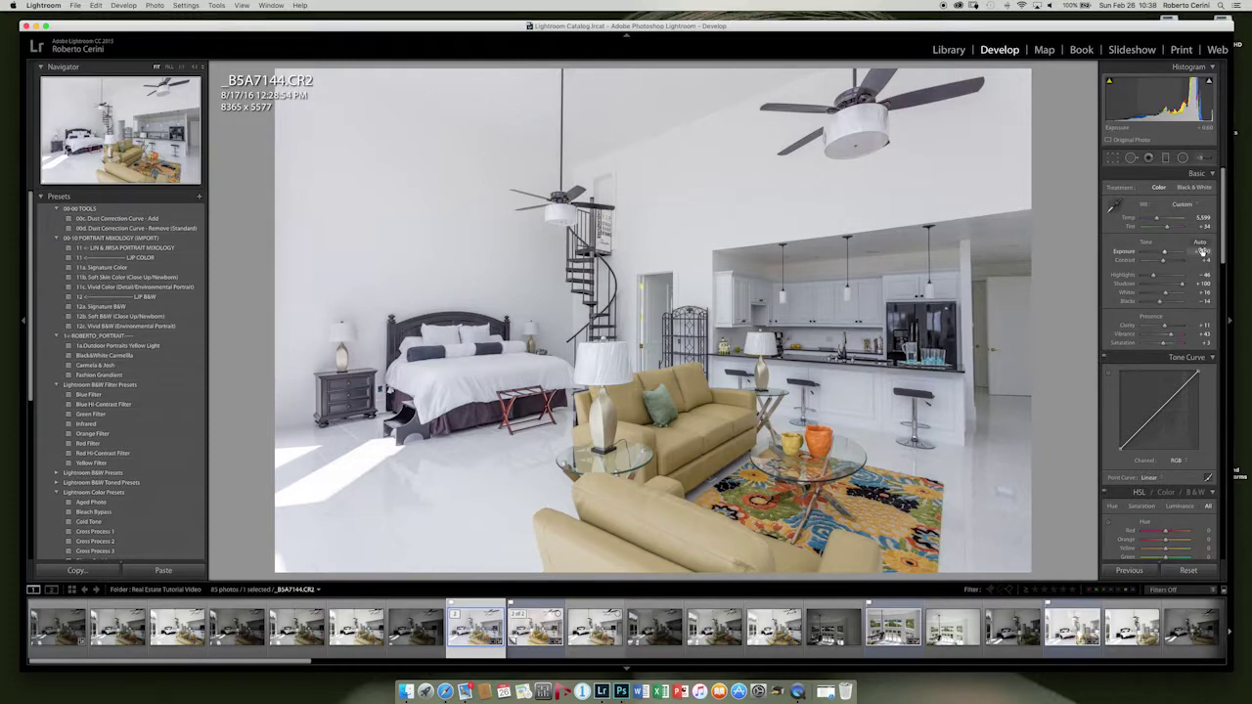
left_click_drag(1204, 252, 1174, 284)
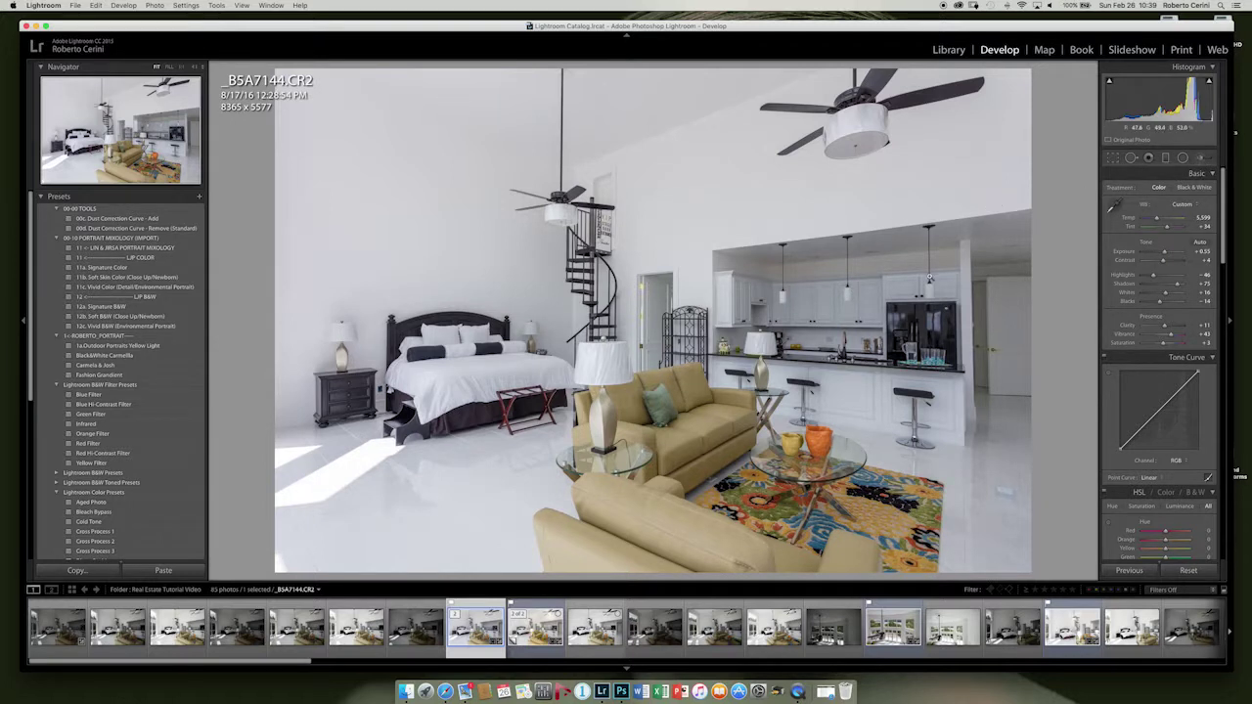
Step: Reset the Adjustment Brush and set it to exposure 2.30, feather 90 and flow 72
left_click(1202, 159)
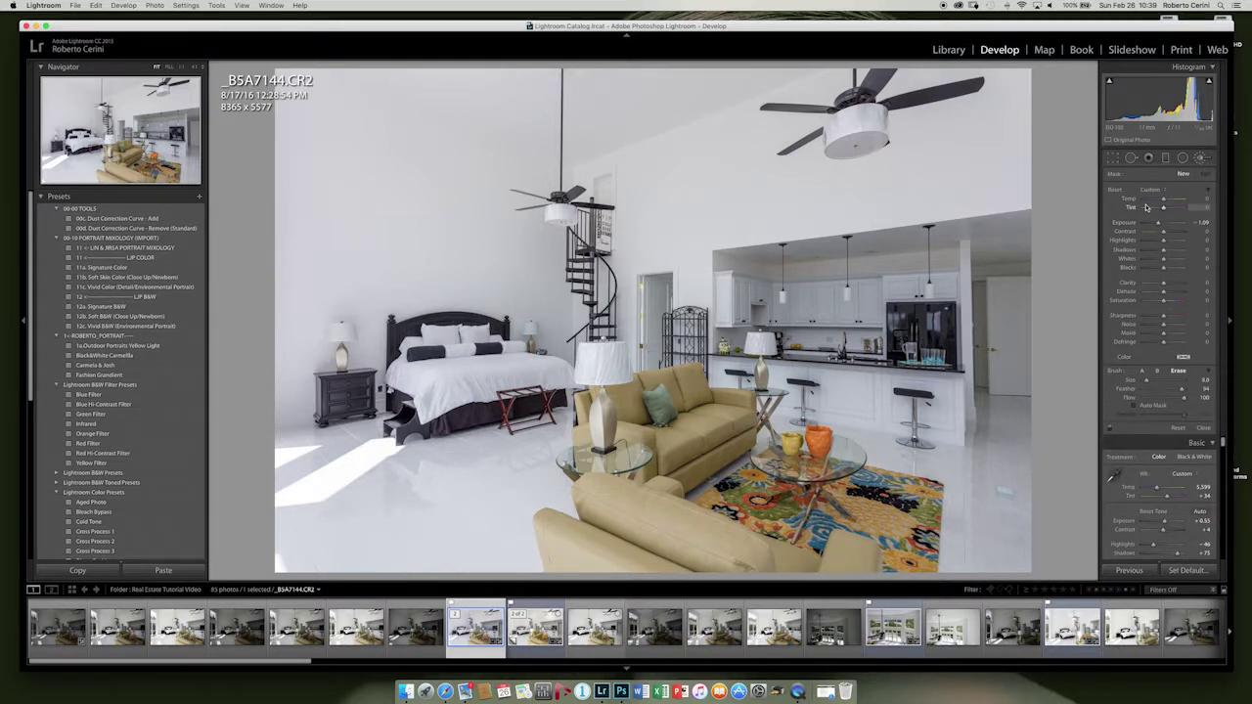
left_click(1116, 192, "alt")
left_click_drag(1164, 226, 1168, 226)
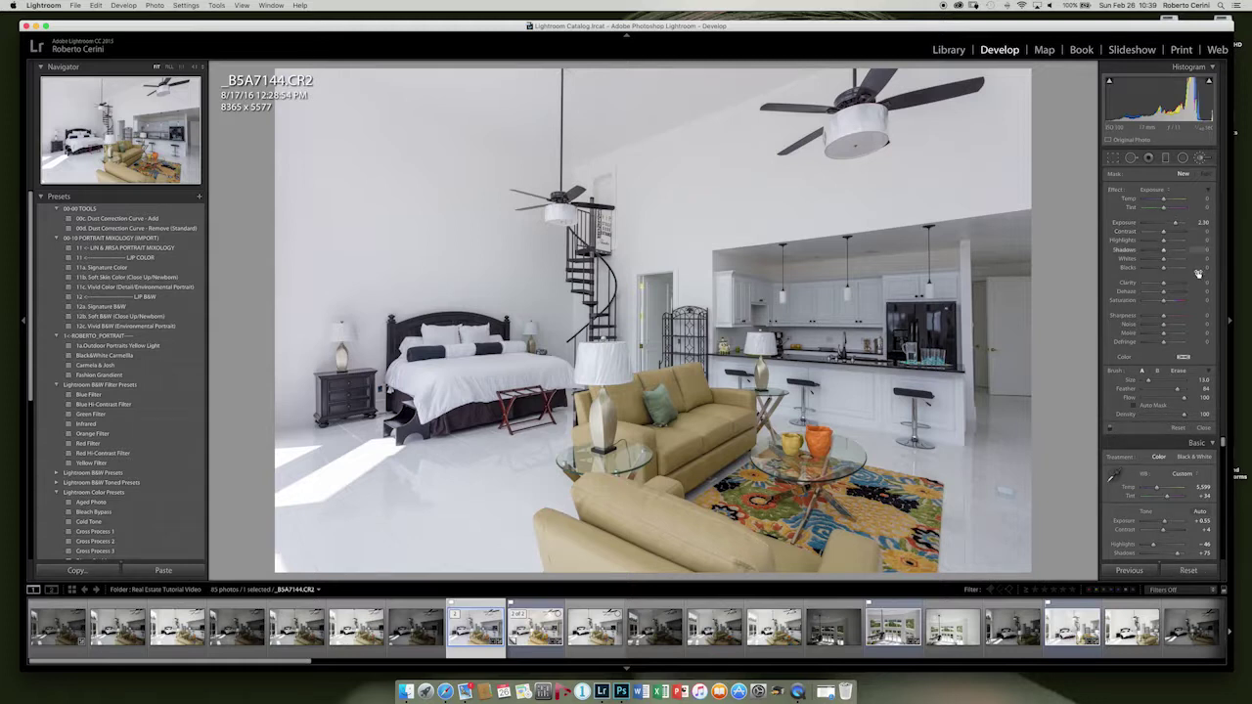
left_click(1183, 399)
left_click(1182, 391)
left_click_drag(1182, 390, 1172, 399)
Step: Brighten the shade of the table lamp in front of the kitchen counter with the Adjustment Brush
key("z")
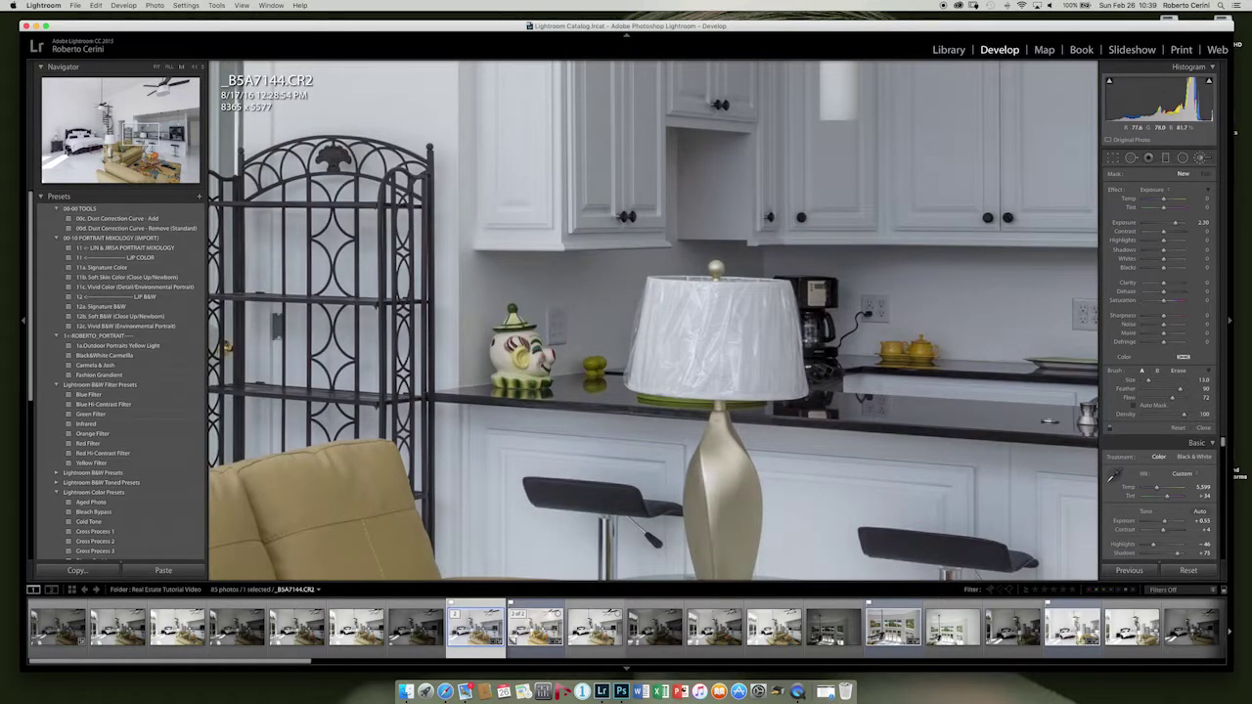
left_click(728, 352)
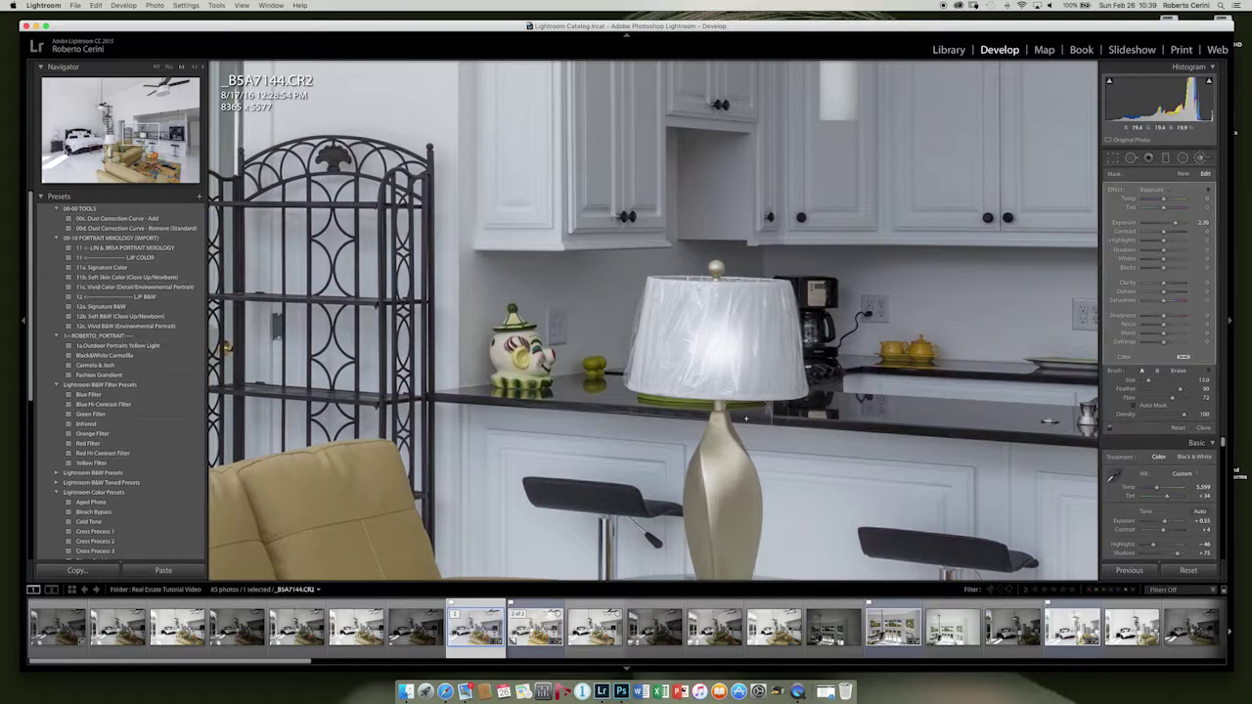
key("z")
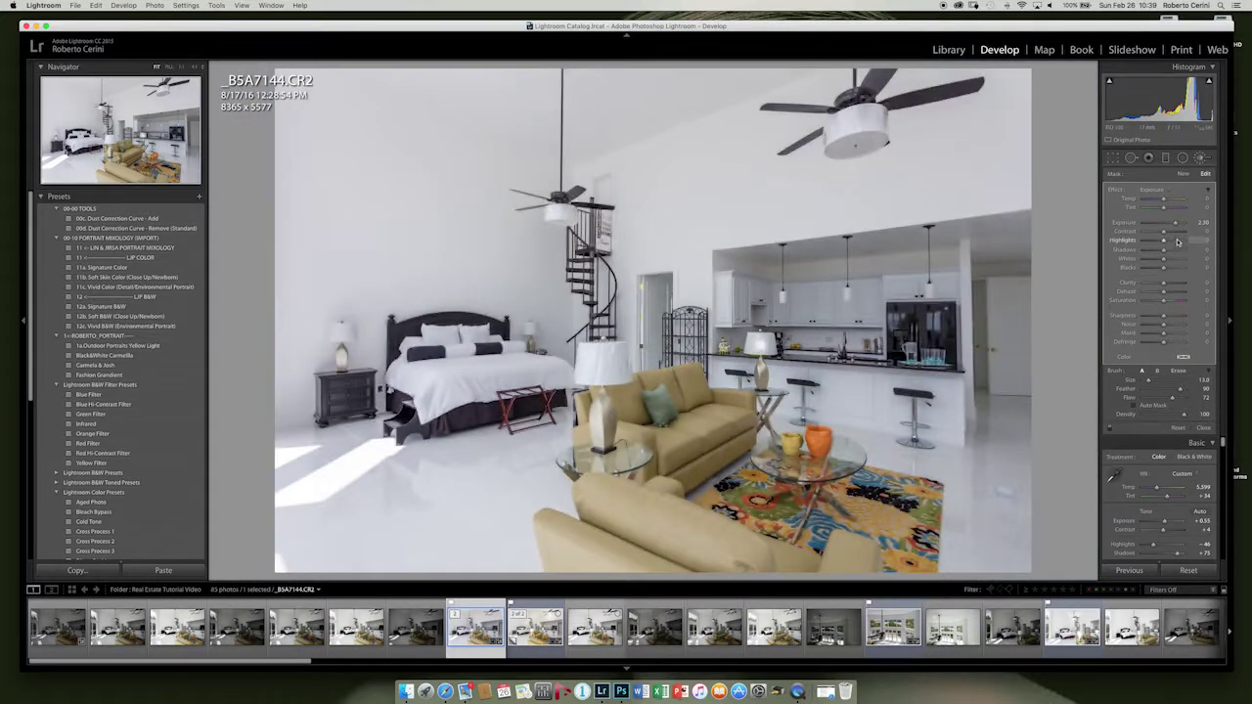
Step: Raise the lamp adjustment's exposure to 2.60 and reduce the brush size to 4.0
left_click(1195, 223)
left_click_drag(1203, 224, 1199, 228)
key("bracketleft")
key("bracketleft")
key("bracketleft")
key("bracketleft")
key("bracketleft")
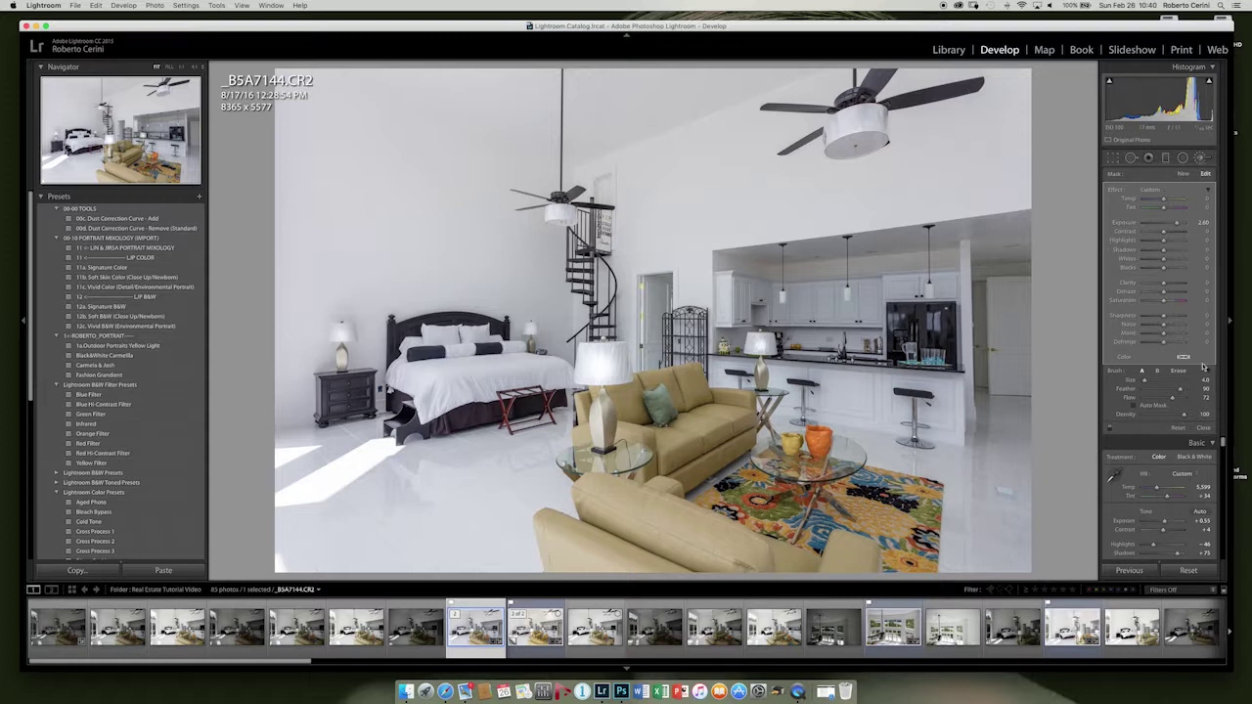
Step: Start a new Adjustment Brush mask at exposure 1.07 and paint a glow around the table lamps by the sofa
left_click(1202, 429)
left_click(1200, 157)
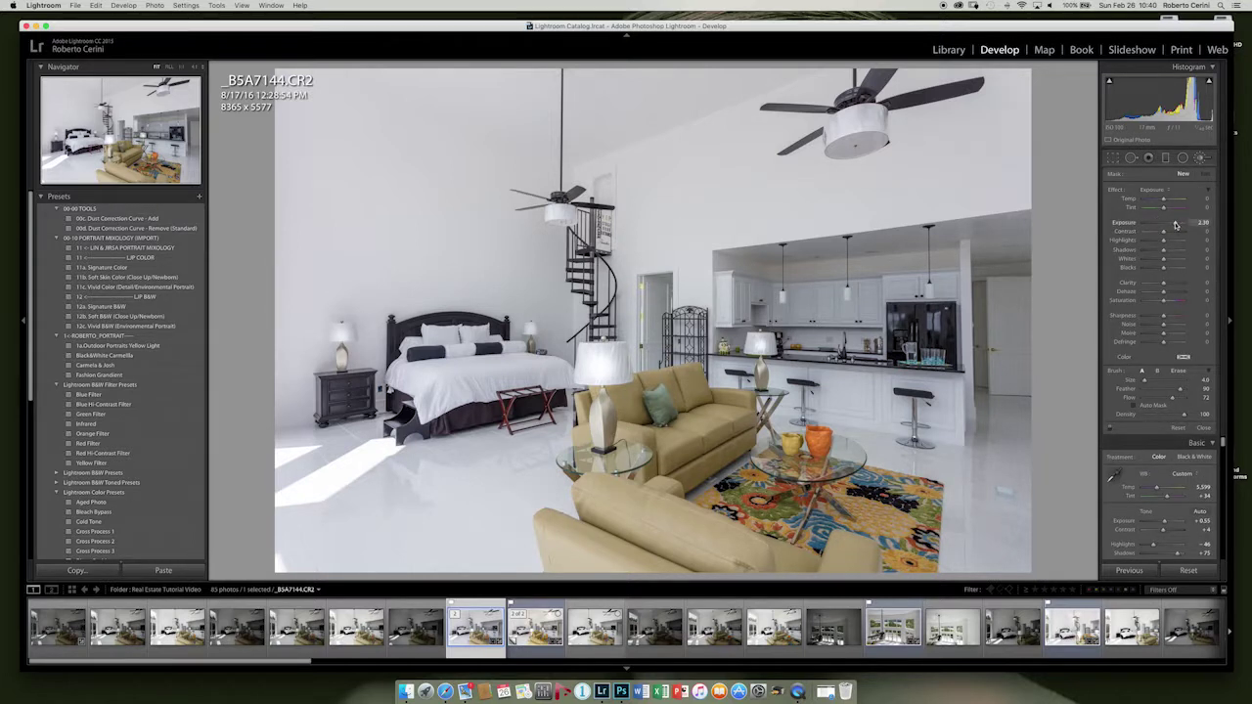
left_click_drag(1171, 226, 1164, 227)
key("bracketright")
left_click(762, 343)
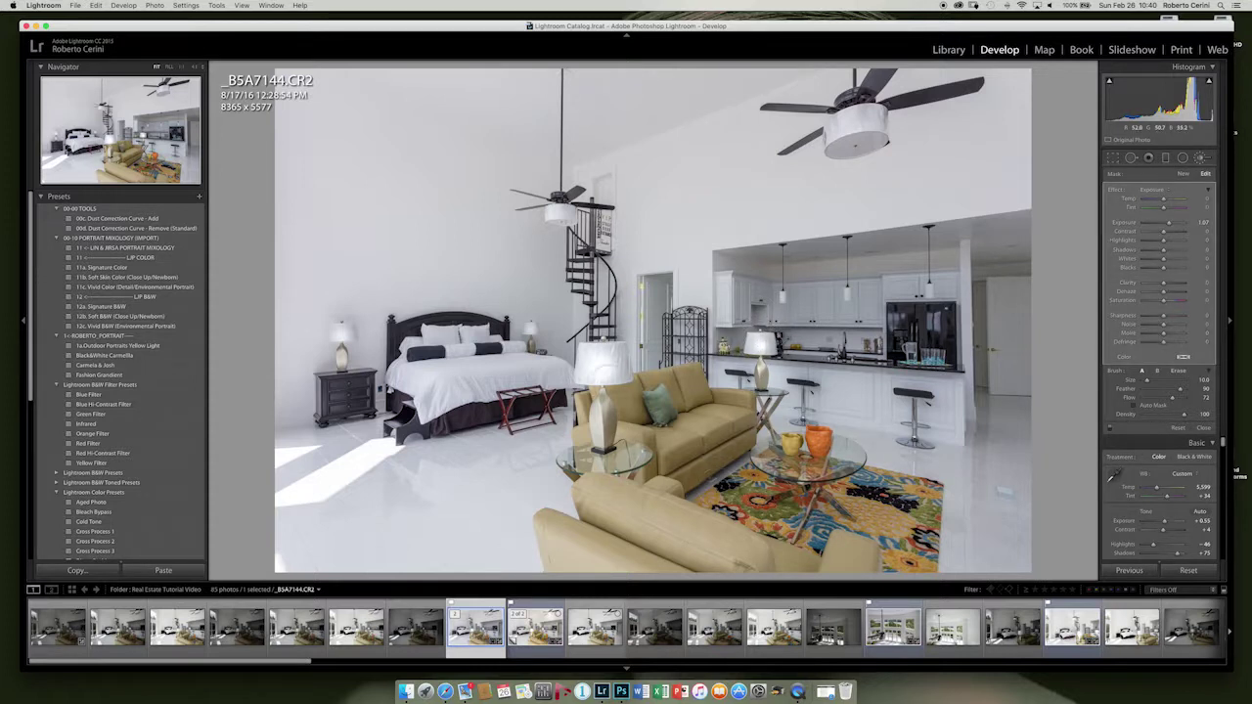
key("[")
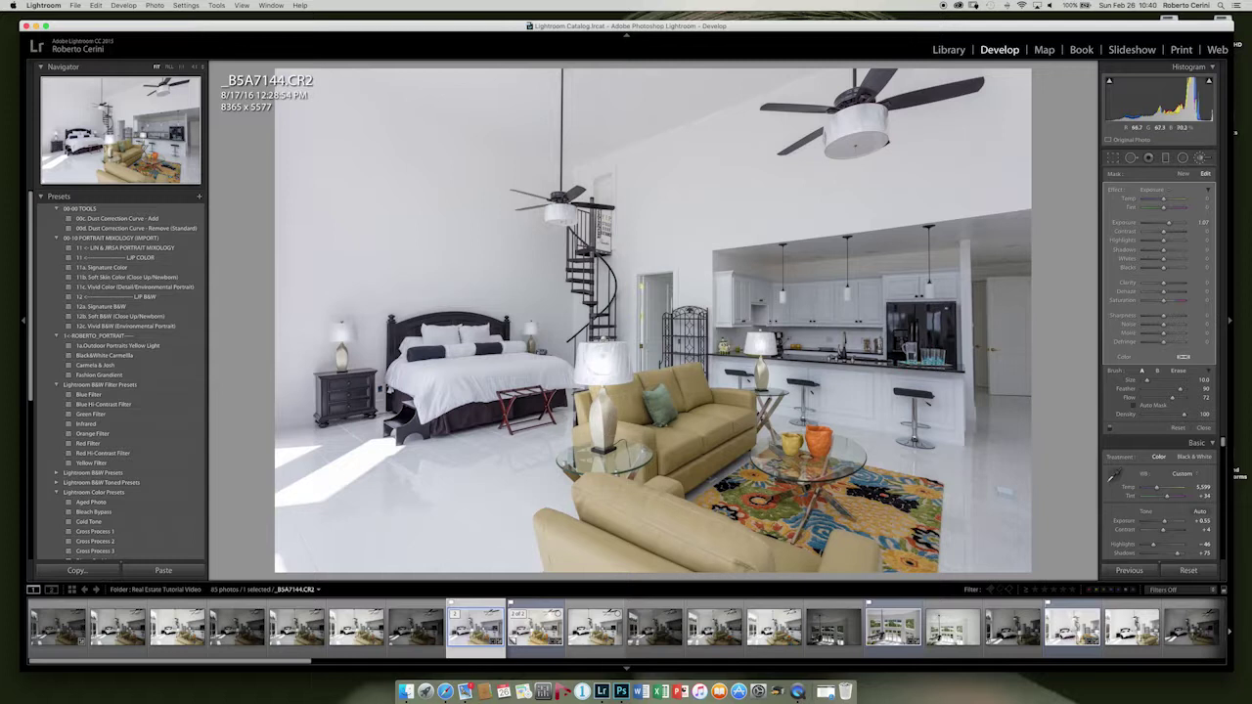
left_click(603, 358)
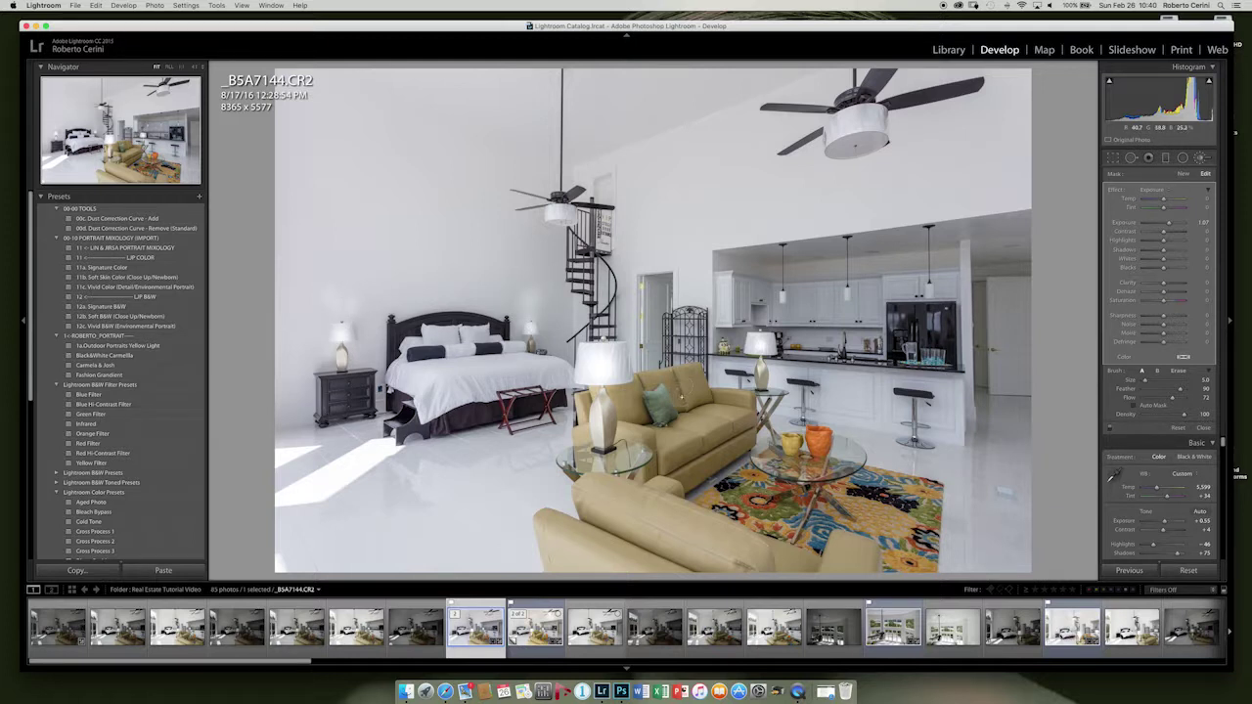
Step: Undo the latest brush strokes around the table lamps
key("super+z")
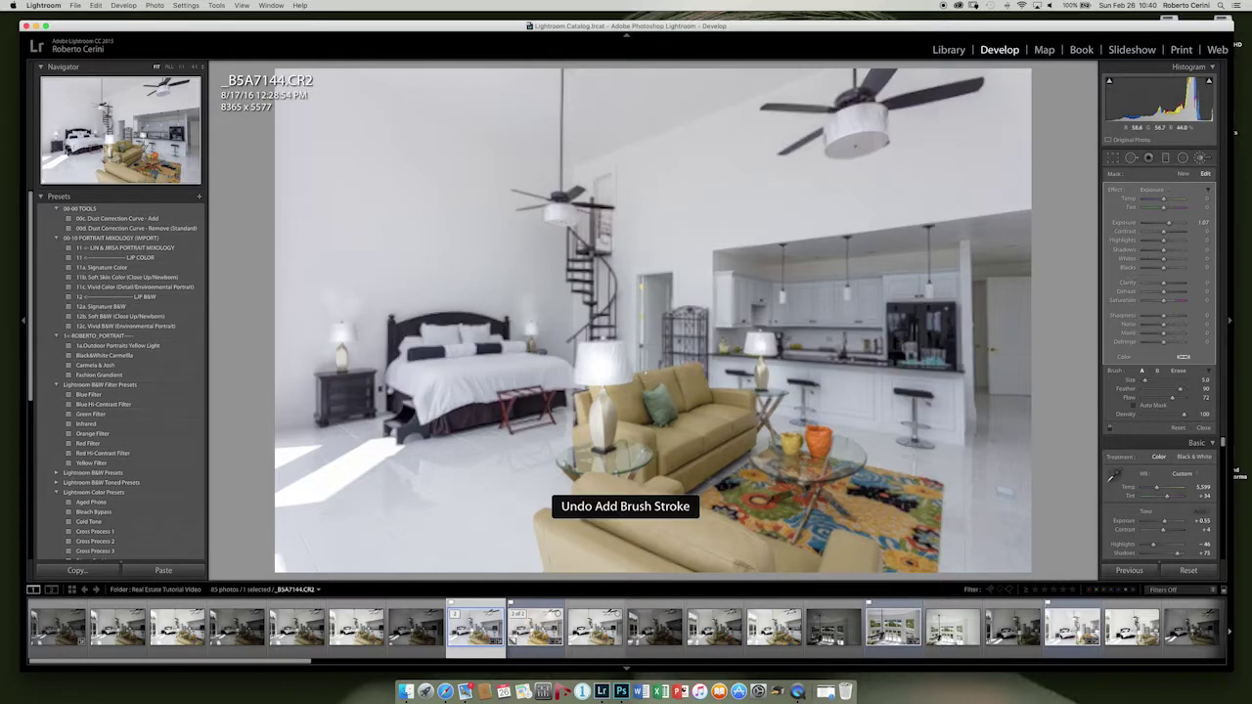
key("super+z")
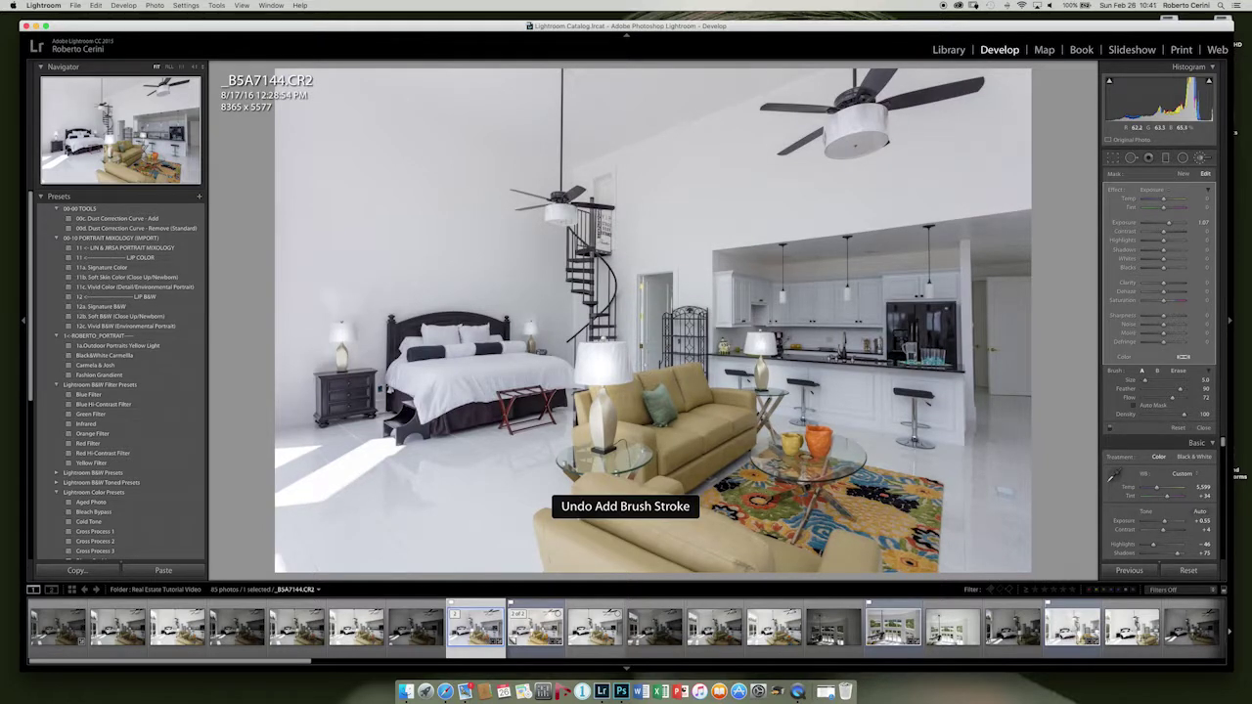
key("super+z")
key("super+z")
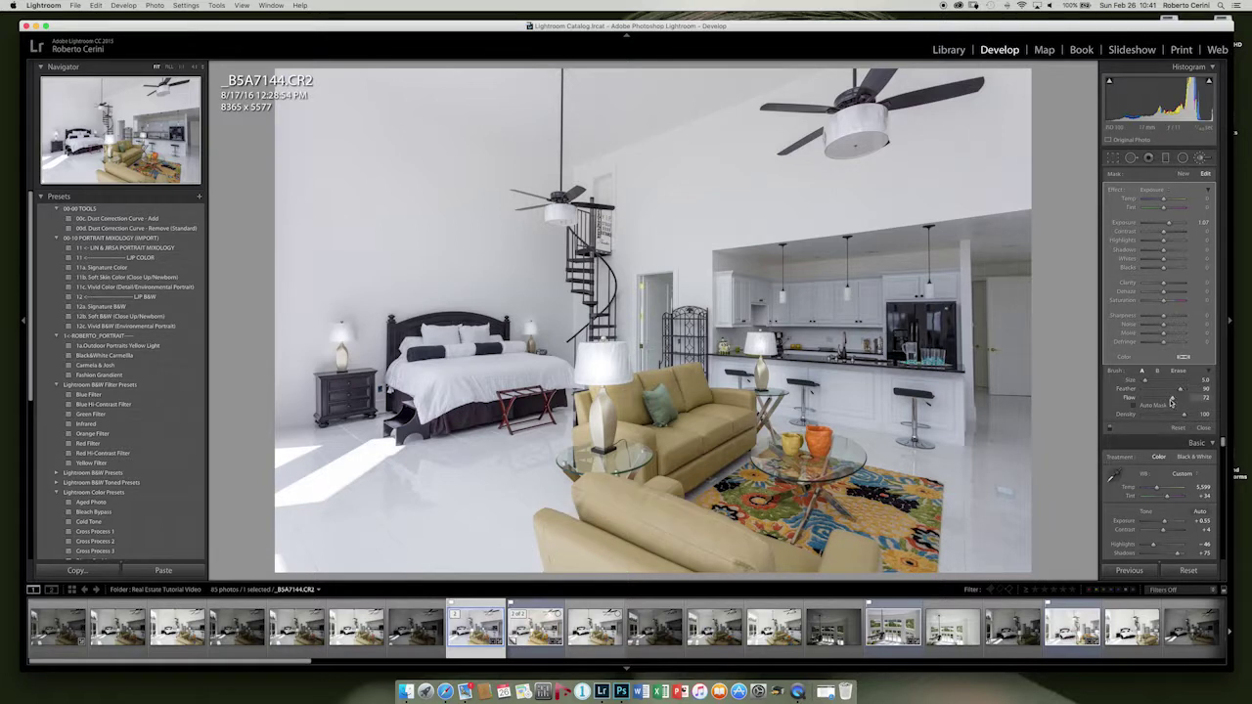
Step: Paint a softer, slightly warm glow around the table lamps with flow 40, density 52 and temp 6
mouse_move(1172, 402)
left_mouse_down()
mouse_move(1158, 400)
mouse_move(1162, 418)
left_mouse_up()
left_click_drag(1165, 199, 1164, 200)
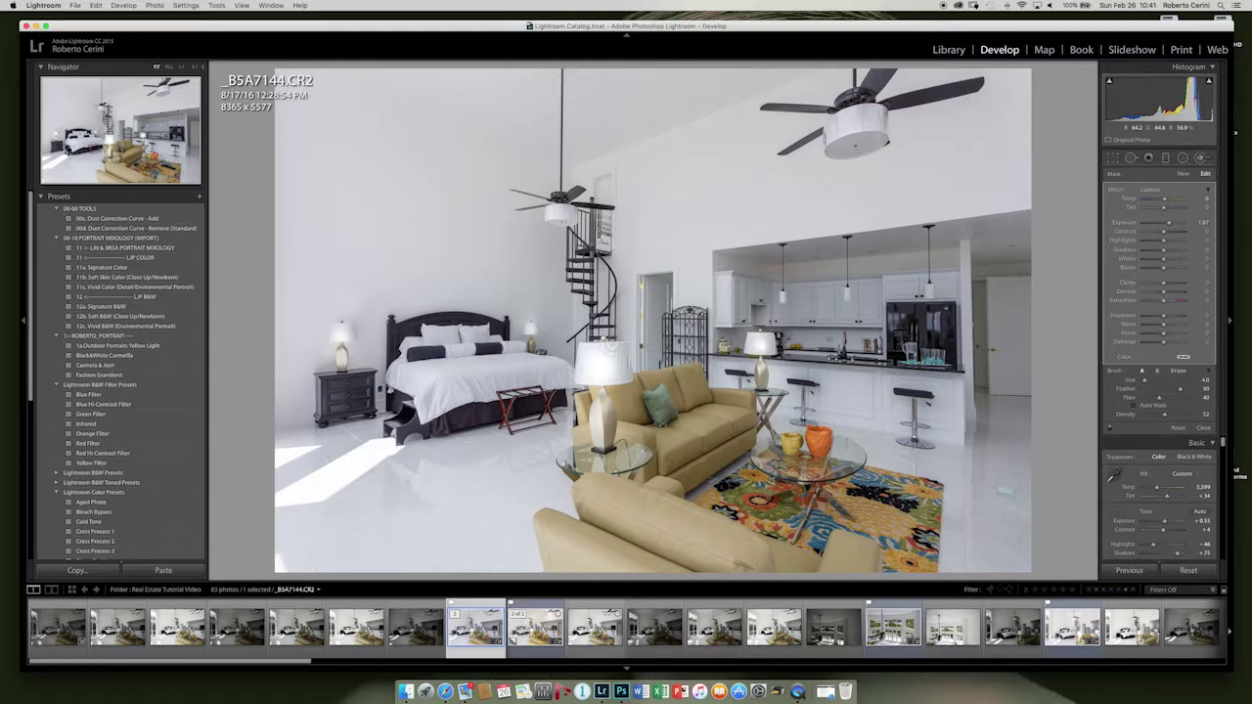
left_click(1206, 430)
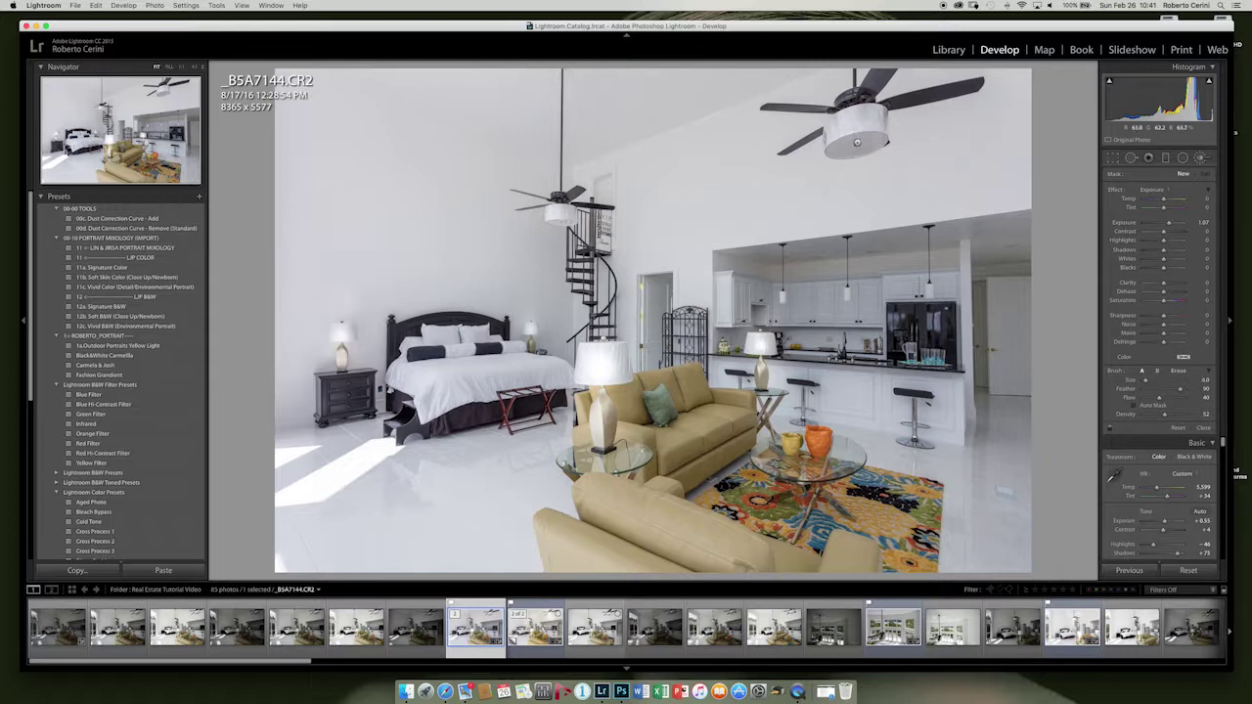
Step: Brighten the light shades of both ceiling fans with a new brush mask at exposure 1.07, flow 100 and density 100
left_click(859, 127)
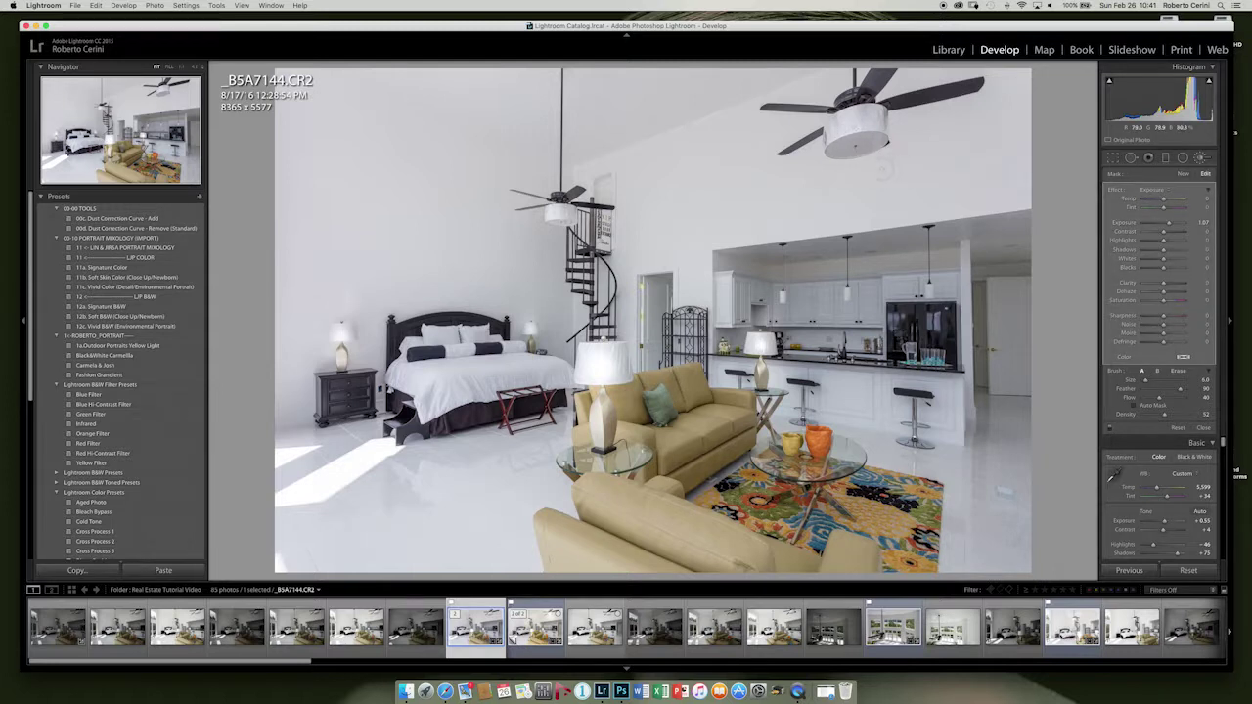
mouse_move(1160, 399)
left_mouse_down()
mouse_move(1211, 400)
mouse_move(1212, 414)
left_mouse_up()
mouse_move(855, 125)
left_mouse_down()
mouse_move(866, 143)
mouse_move(846, 152)
mouse_move(871, 142)
left_mouse_up()
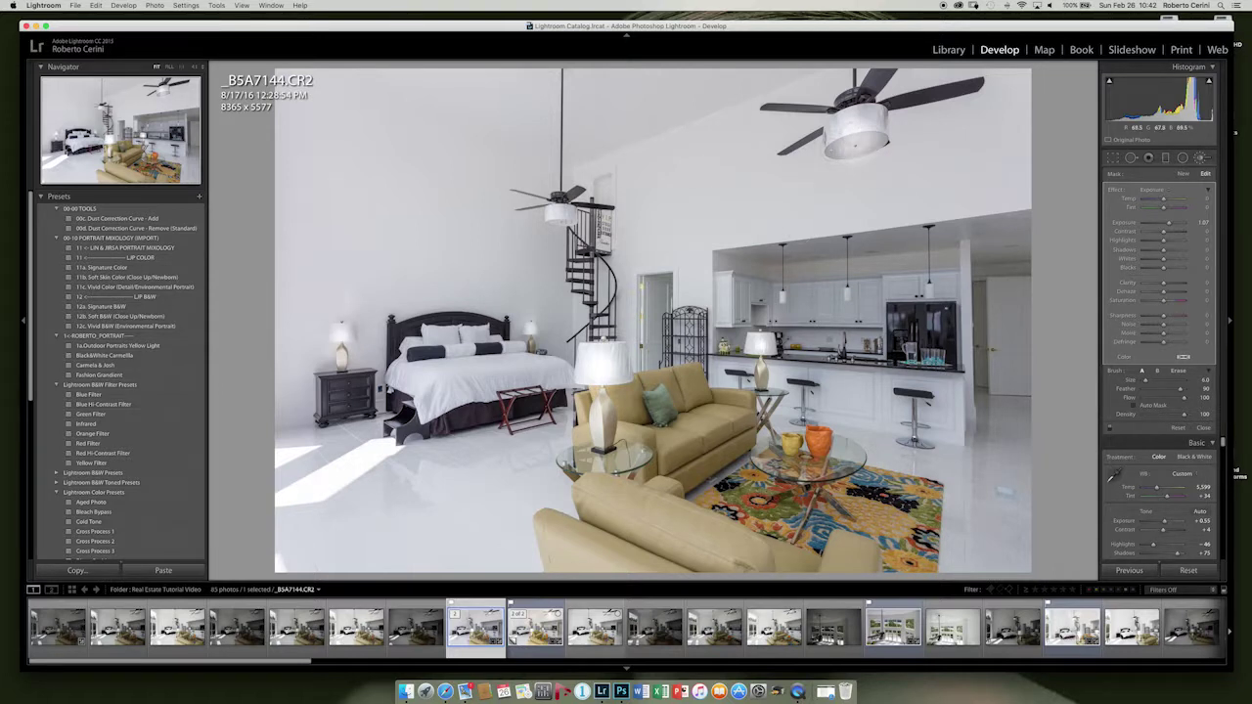
left_click(857, 125)
mouse_move(552, 207)
left_mouse_down()
mouse_move(572, 223)
mouse_move(557, 231)
left_mouse_up()
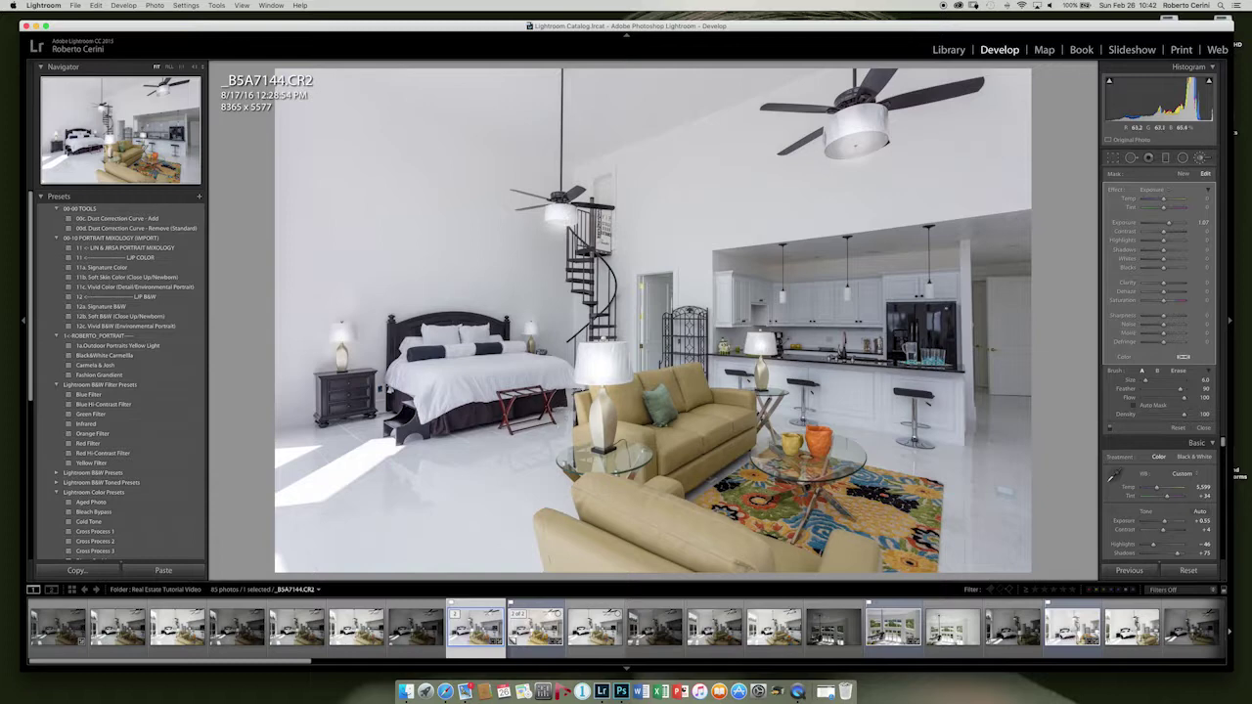
Step: Add a warm glow around both ceiling fan lights with a new brush mask at temp 20 and flow 49
left_click(1209, 159)
left_click(1199, 160)
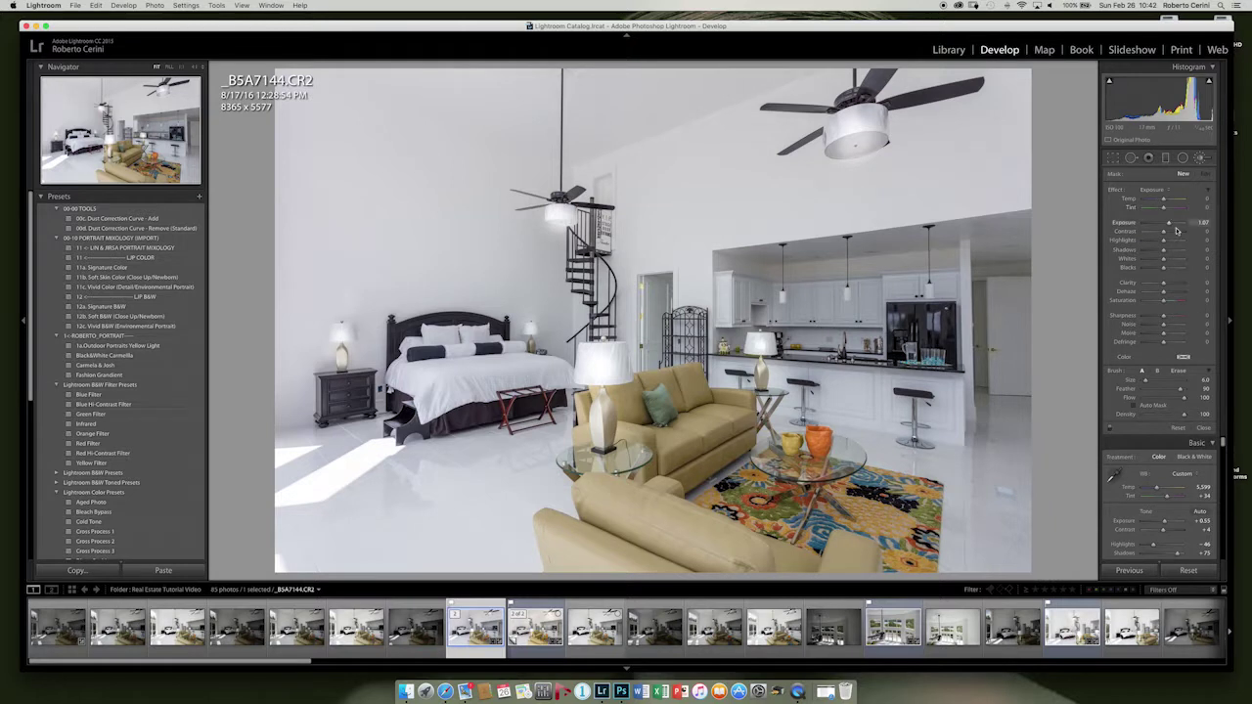
left_click_drag(1164, 201, 1200, 228)
scroll(869, 158, "up", 5)
scroll(851, 151, "up", 4)
scroll(855, 162, "up", 2)
left_click_drag(1184, 399, 1162, 404)
left_click(855, 147)
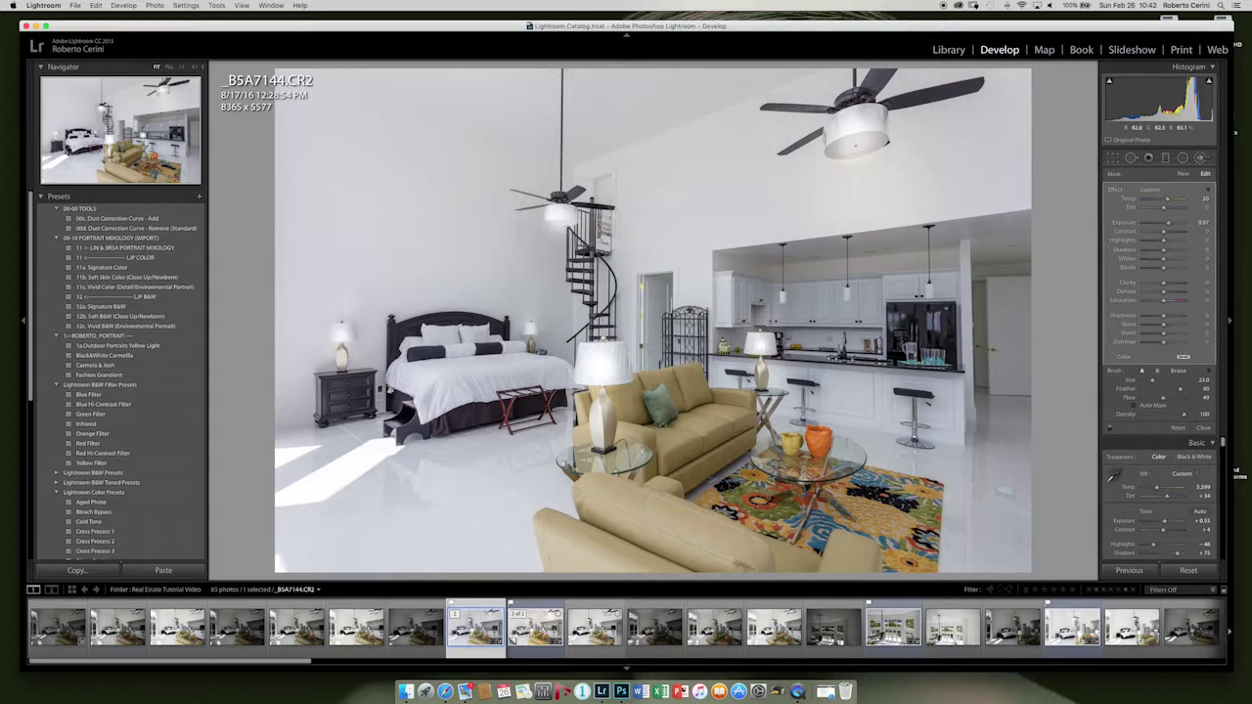
scroll(592, 256, "down", 3)
scroll(553, 245, "down", 1)
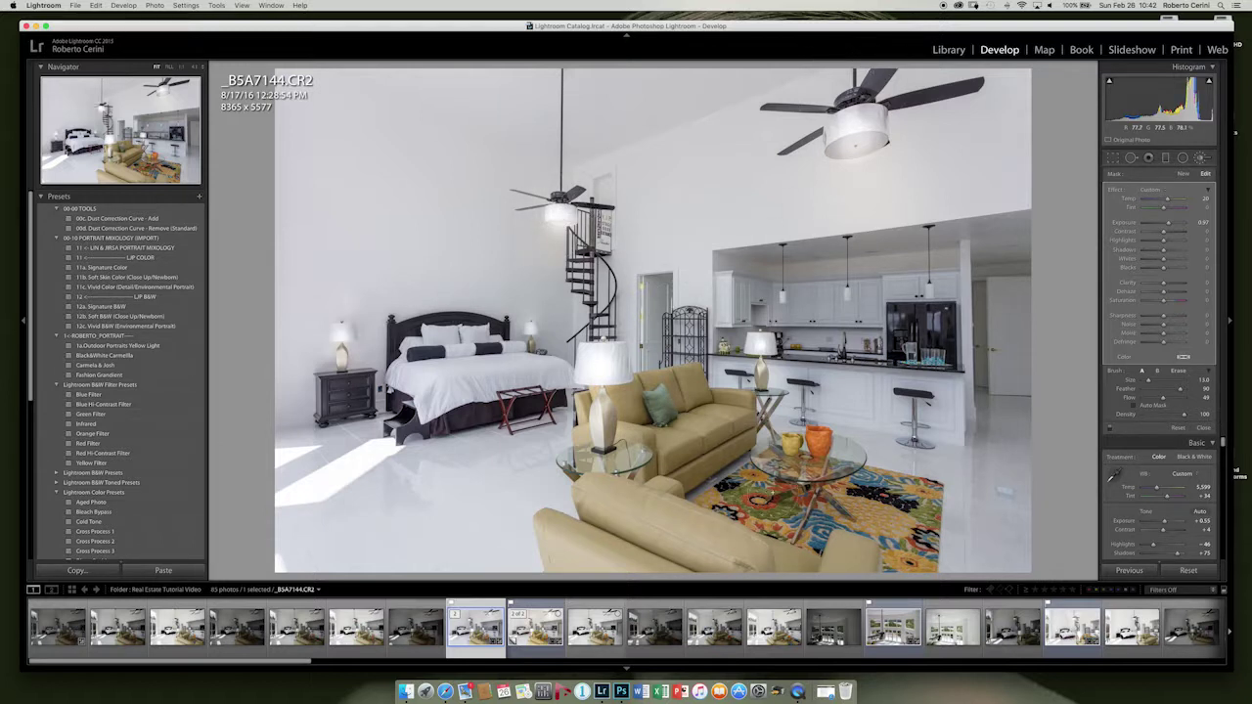
left_click(1202, 158)
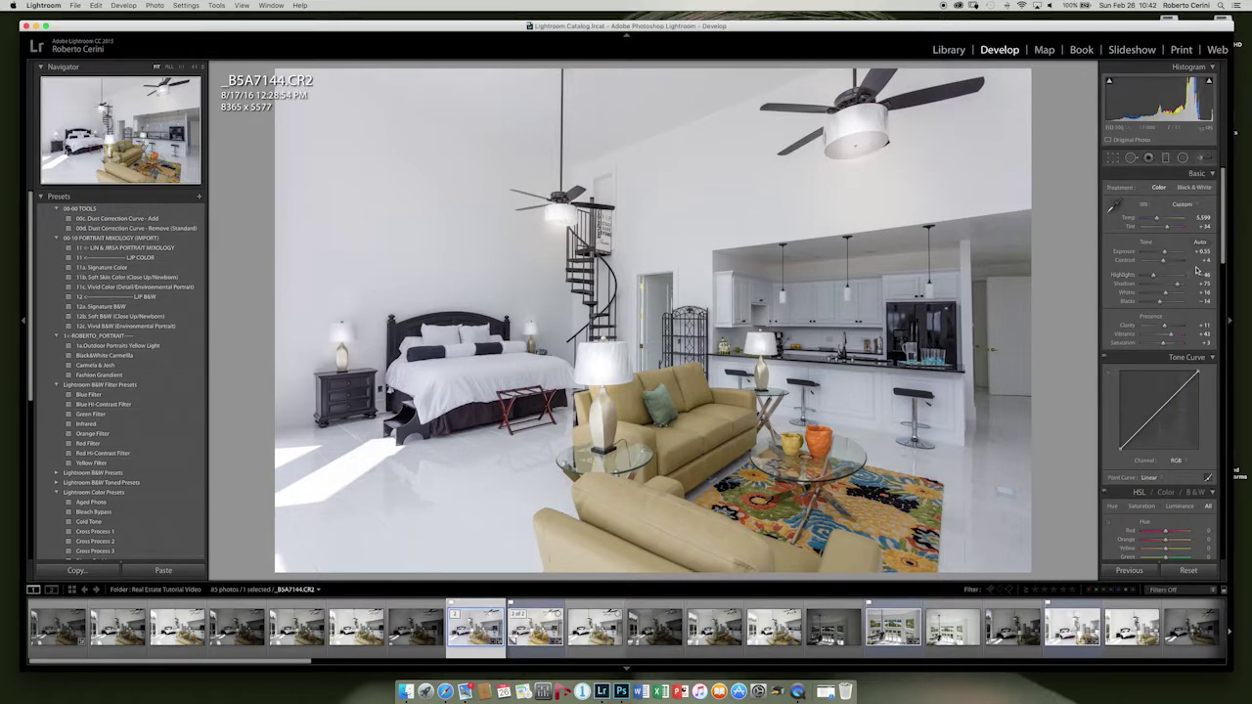
Step: Compare the edited photo with its before version
key("backslash")
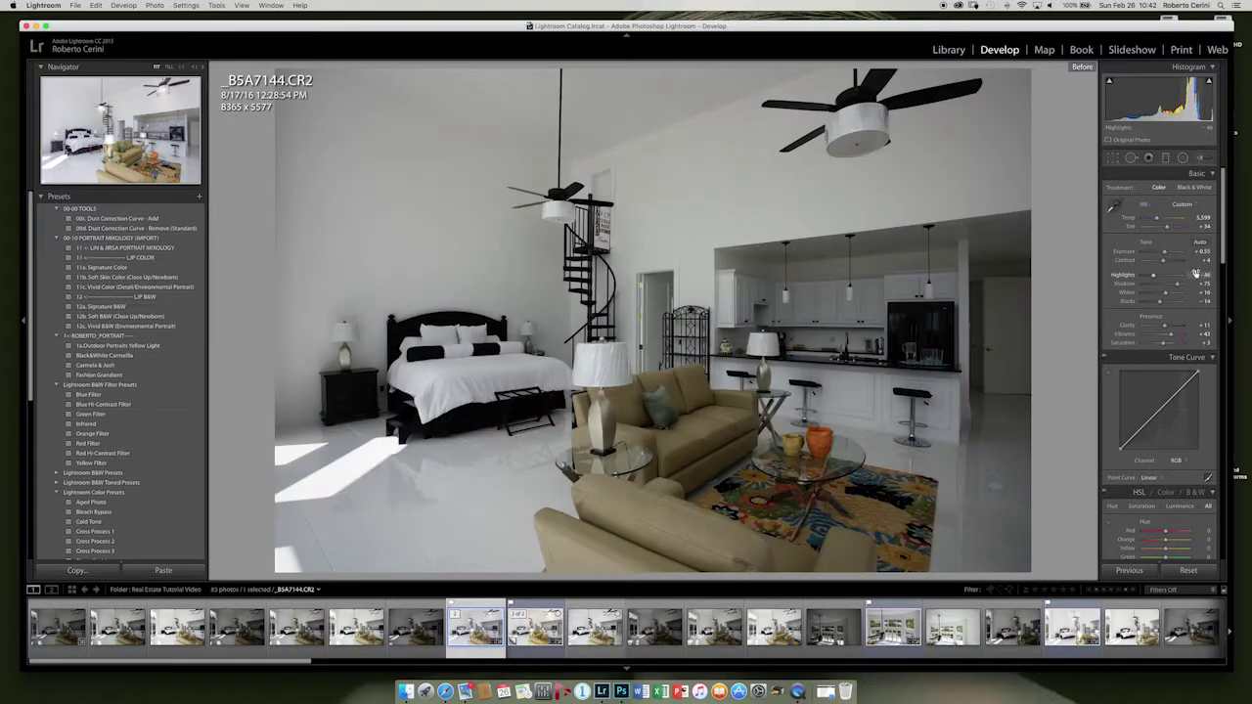
key("backslash")
key("backslash")
key("backslash")
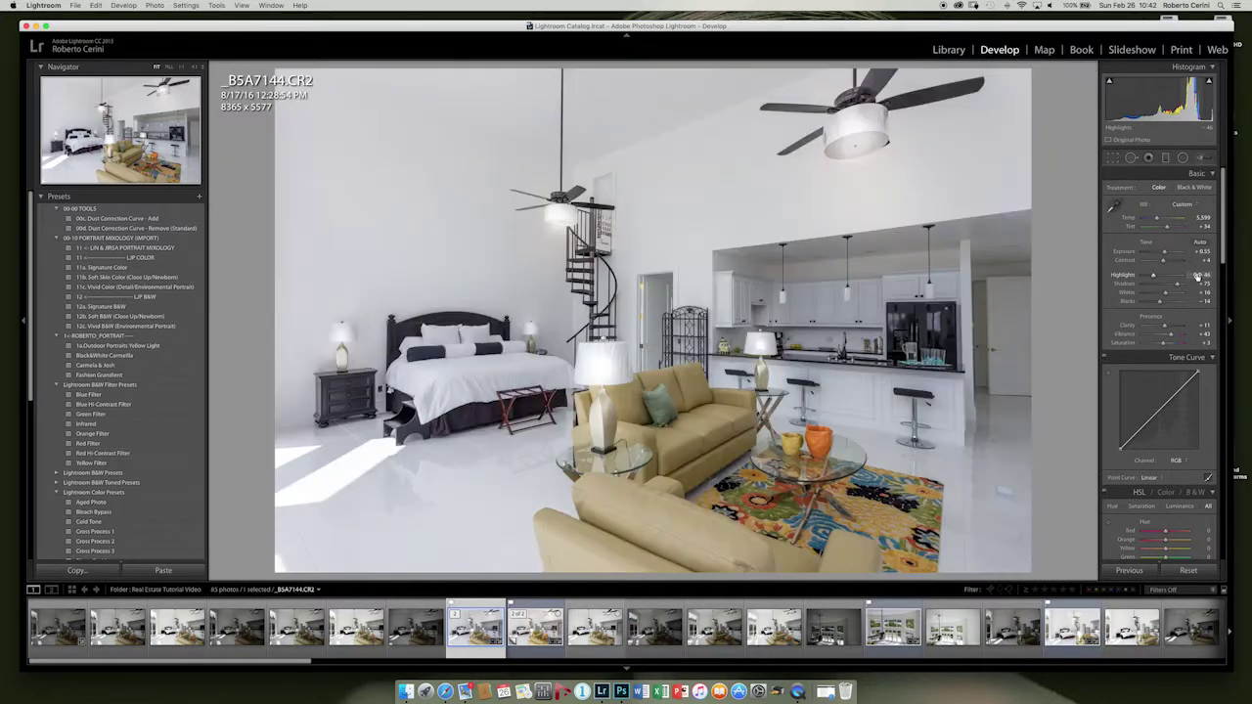
key("backslash")
key("backslash")
key("backslash")
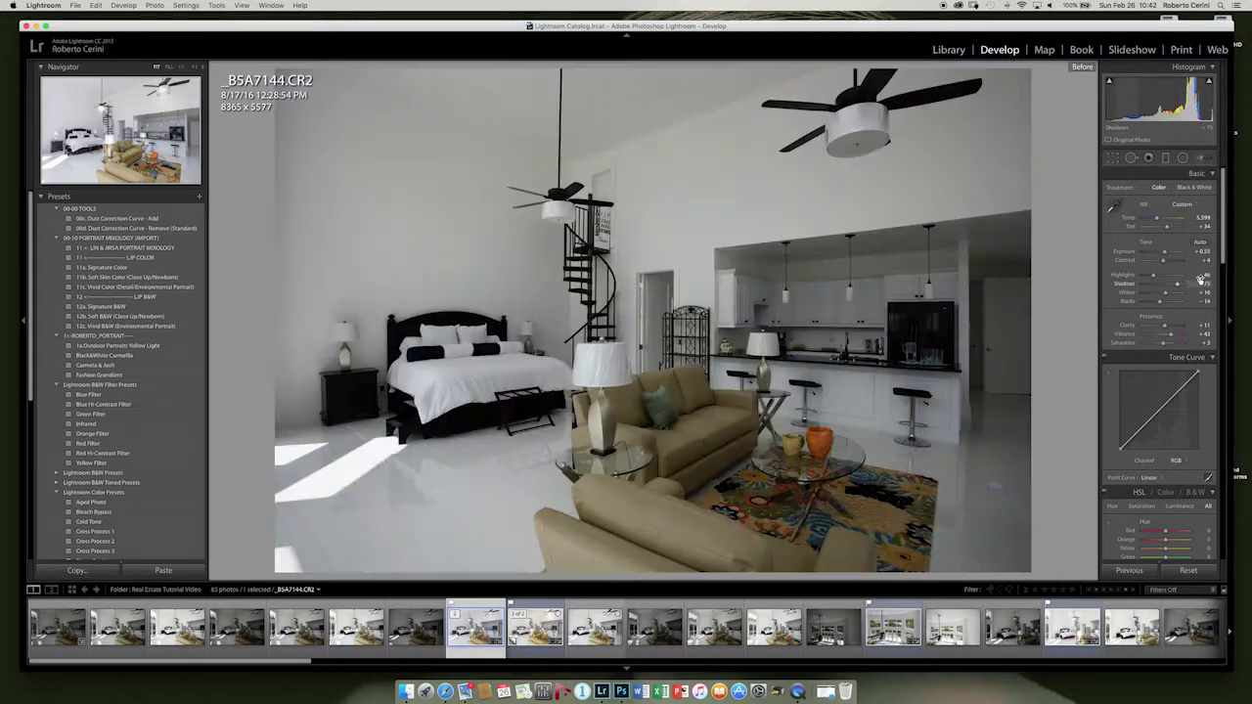
key("backslash")
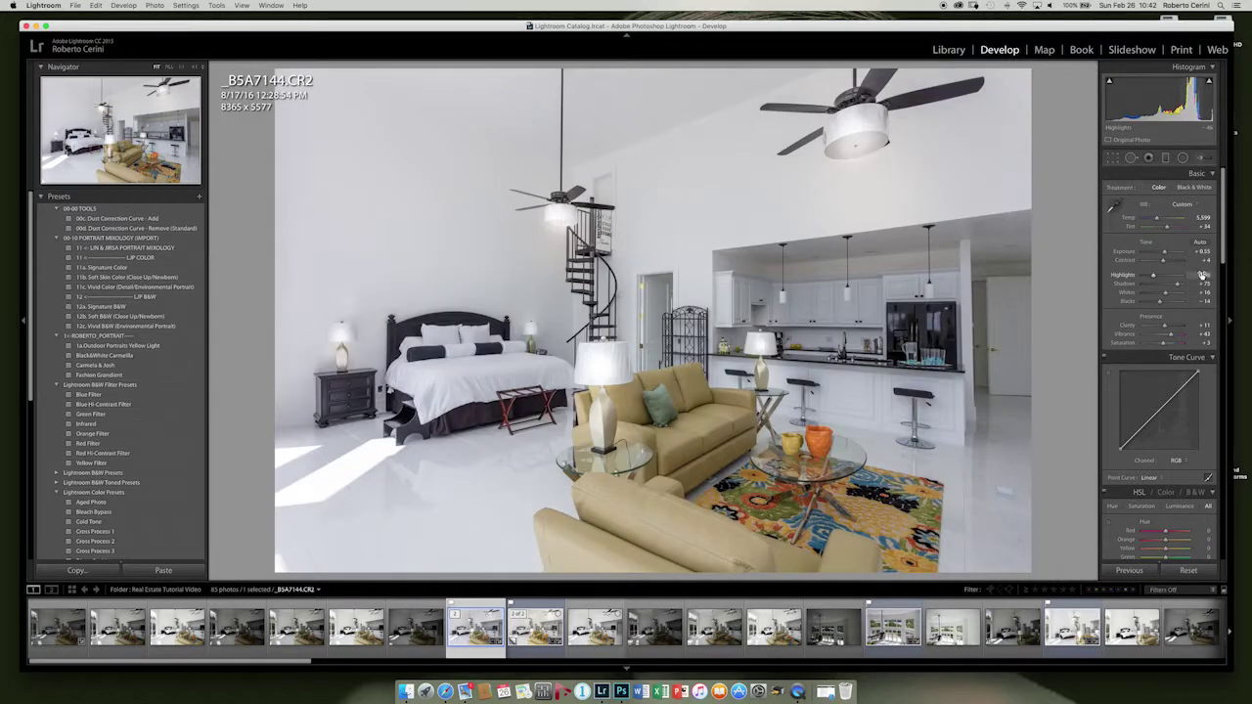
Step: Review the brush adjustments on the large ceiling fan light using the mask overlay
left_click(1199, 157)
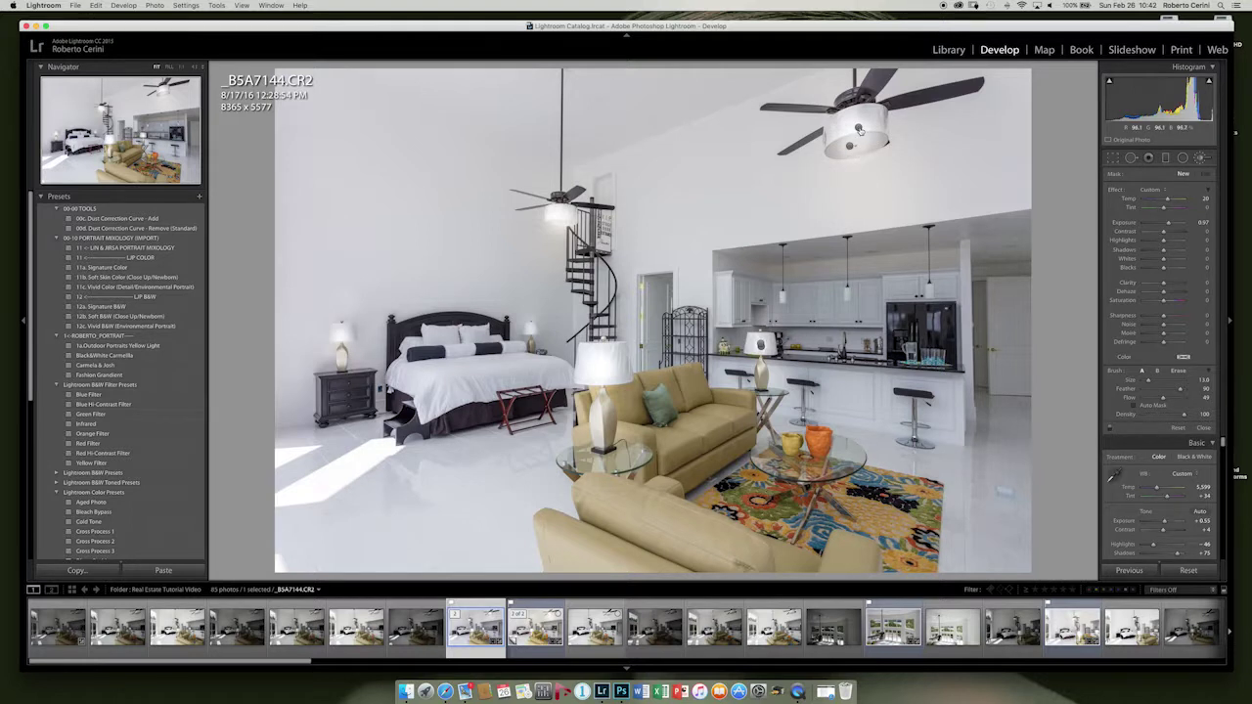
key("o")
left_click(851, 147)
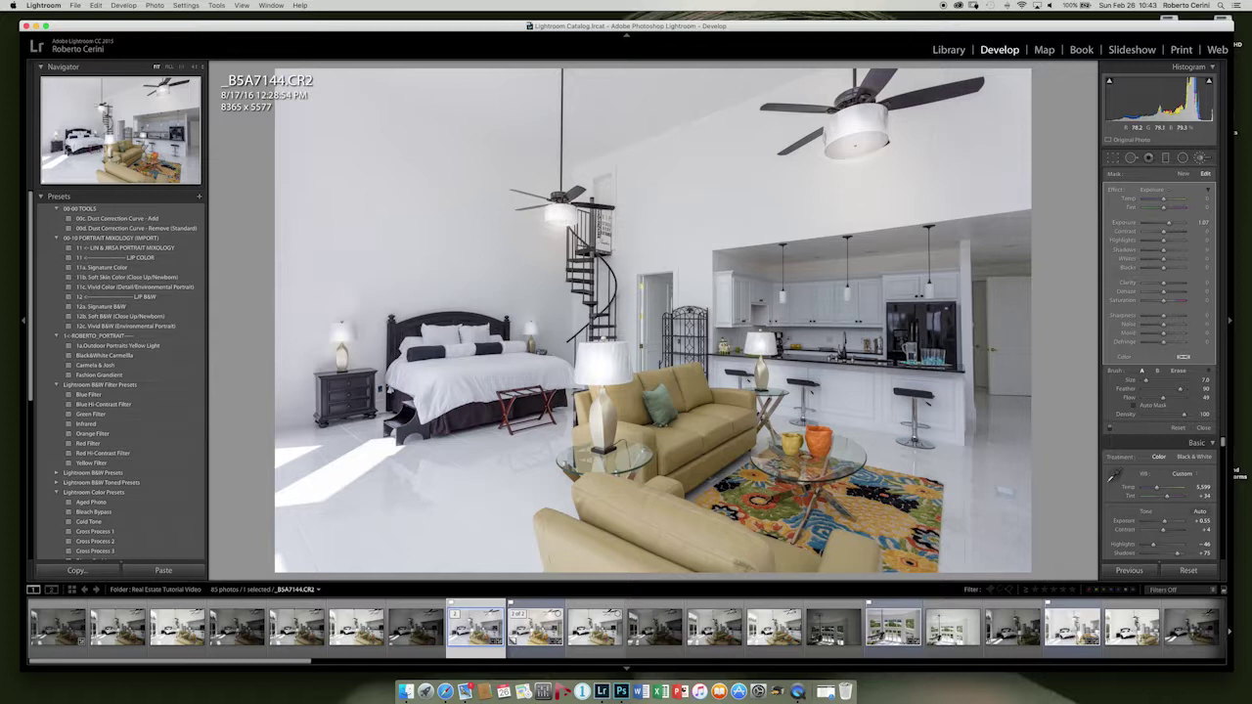
left_click(1201, 159)
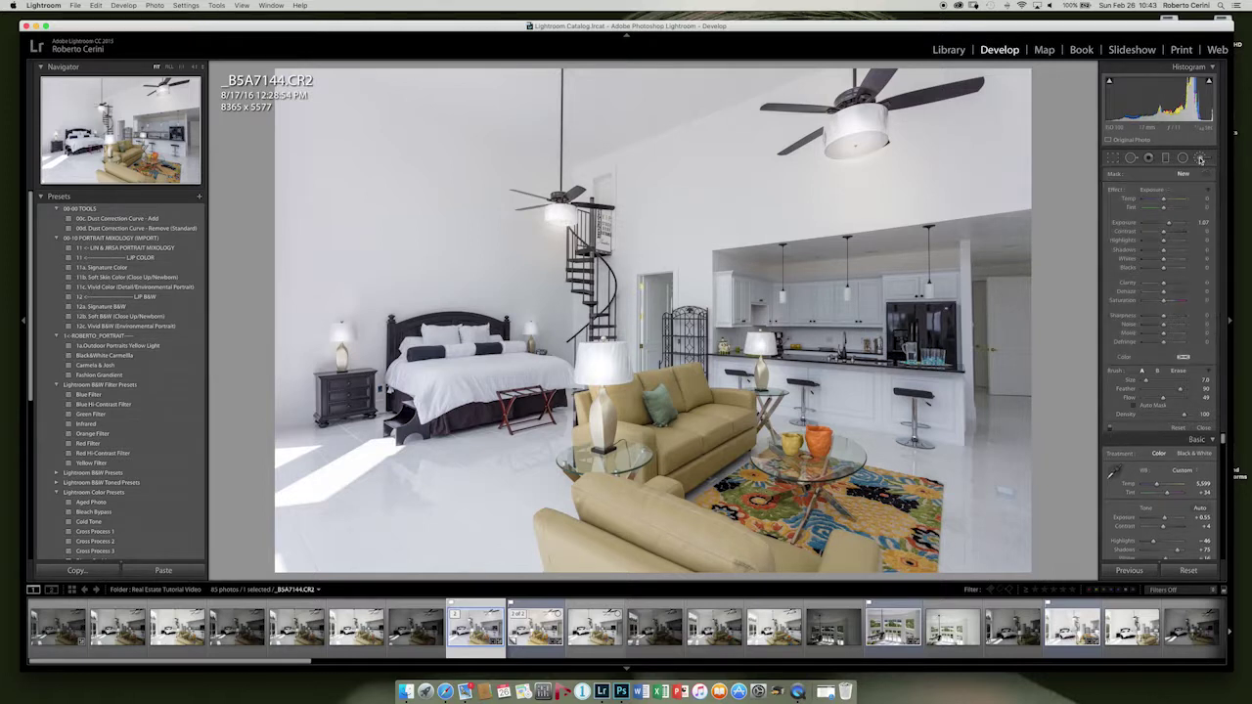
left_click(1201, 159)
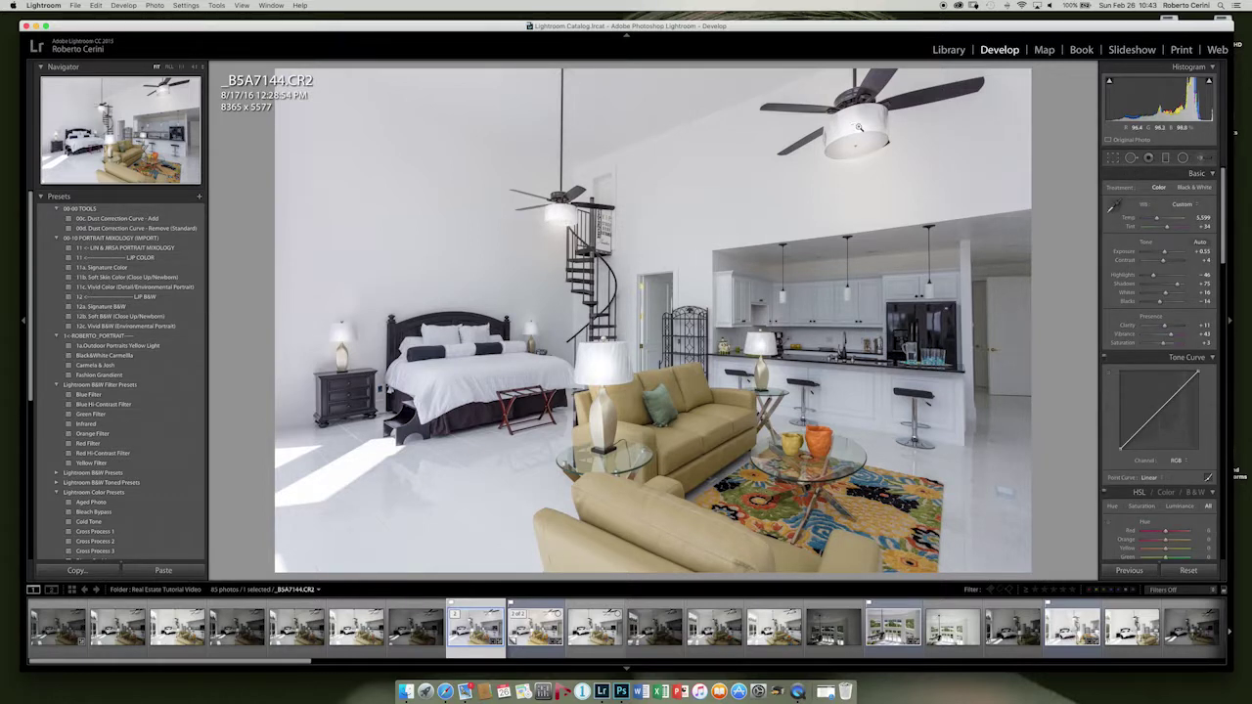
Step: Reselect the warm glow mask on the large ceiling fan light and refine it with a size 9.0 brush
key("k")
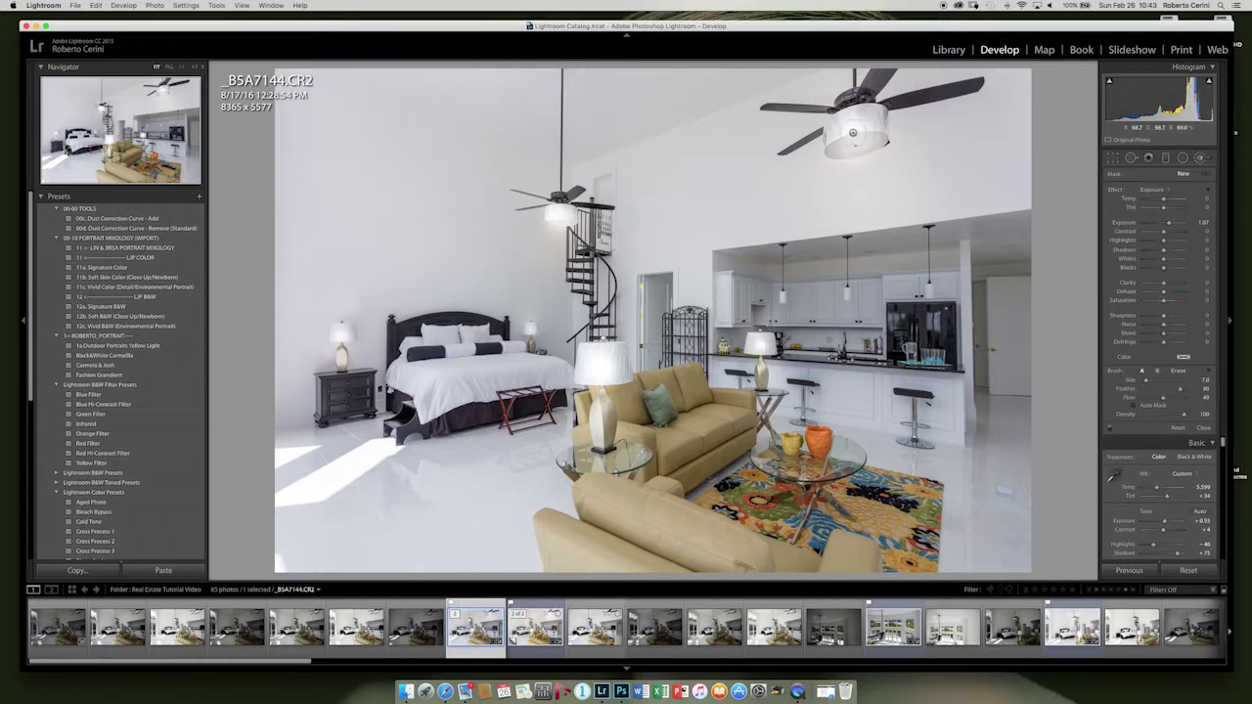
left_click(852, 132)
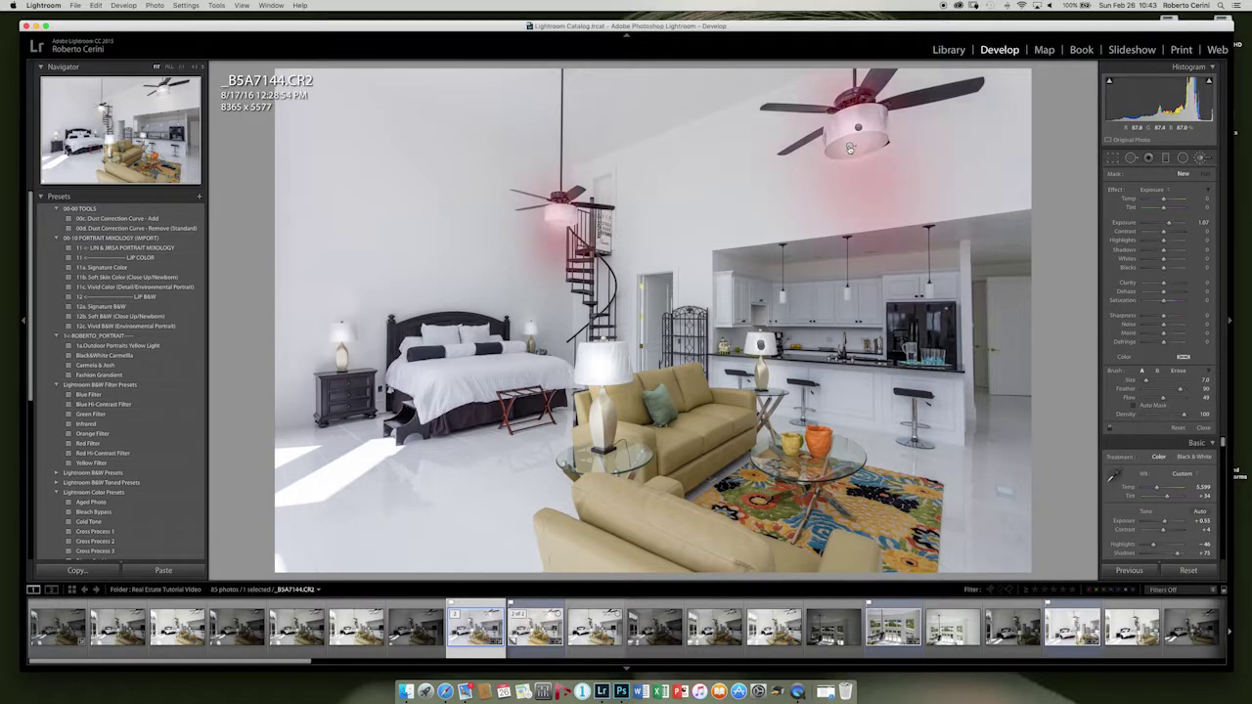
left_click(850, 145)
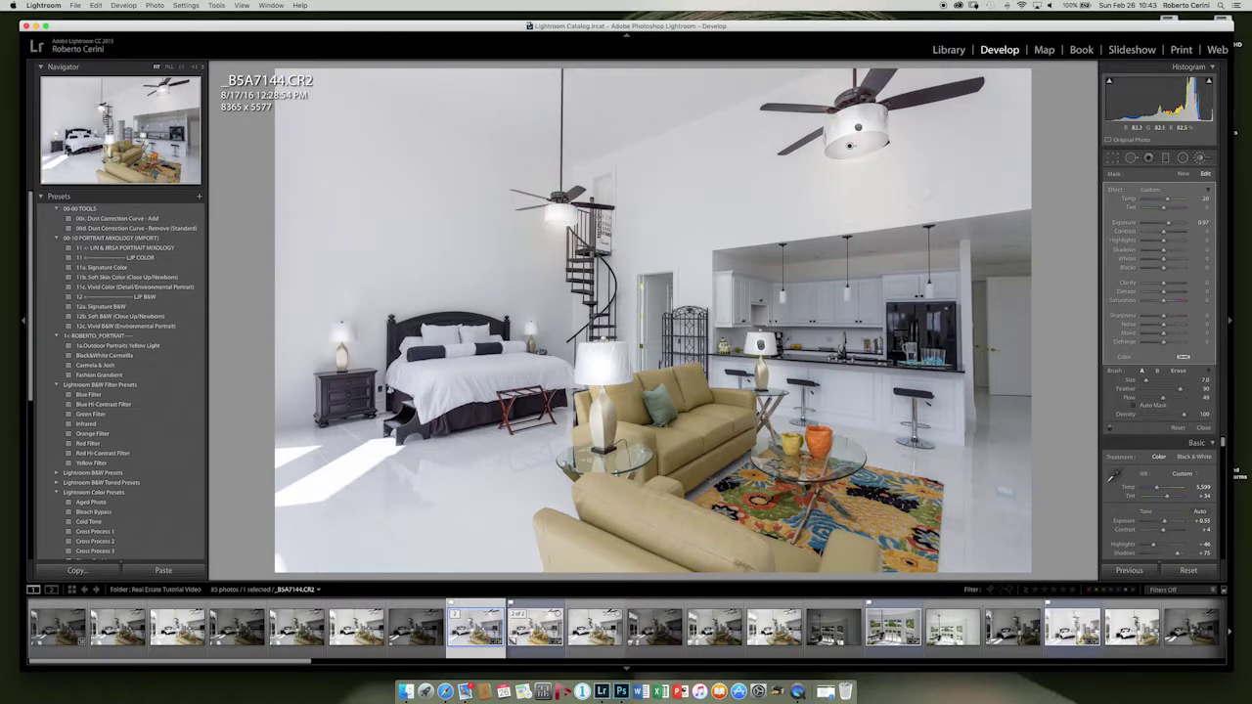
key("]")
left_click(1201, 161)
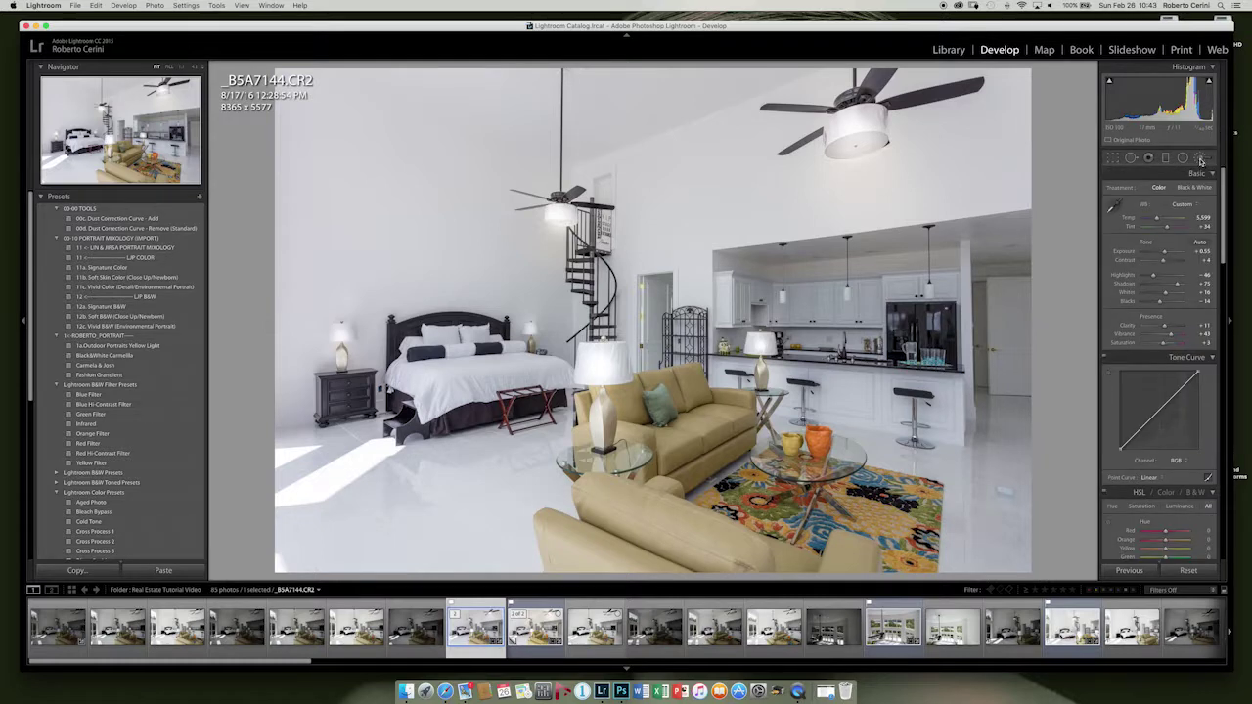
Step: Brighten the kitchen pendant lights with a new brush mask at exposure 1.07, size 3.0 and flow 100
left_click(1201, 160)
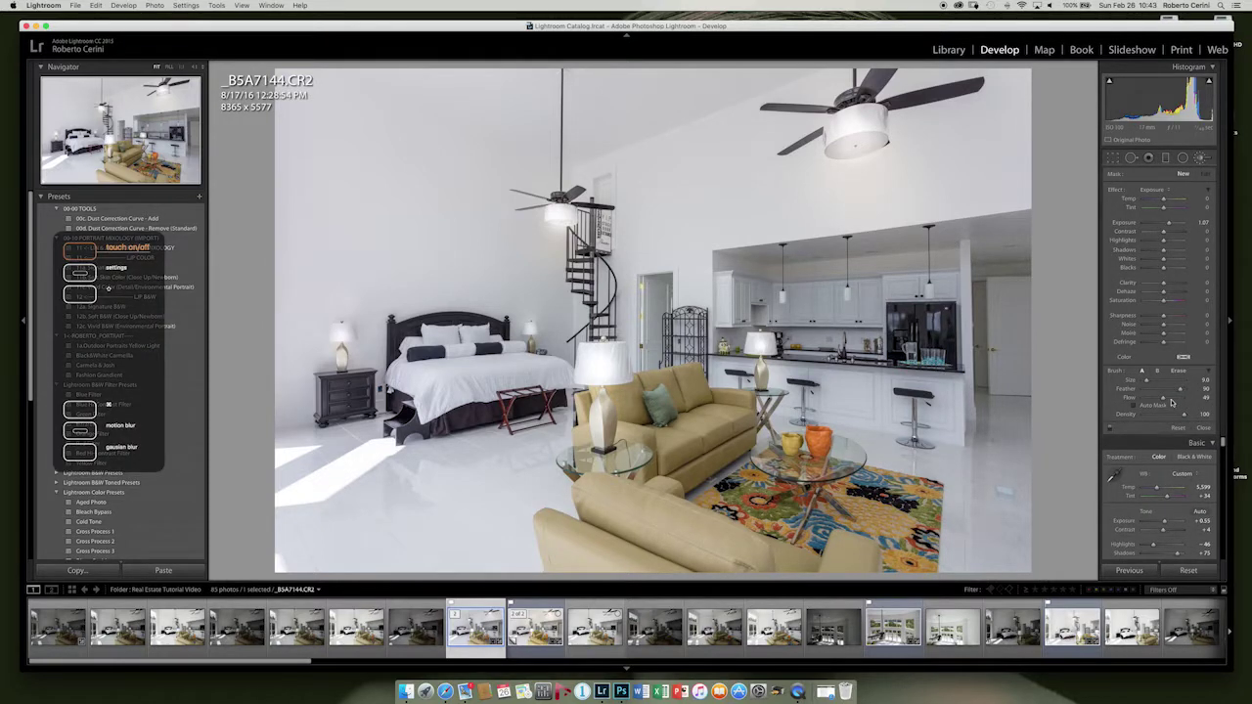
left_click_drag(1163, 398, 1187, 399)
key("[")
left_click(941, 336)
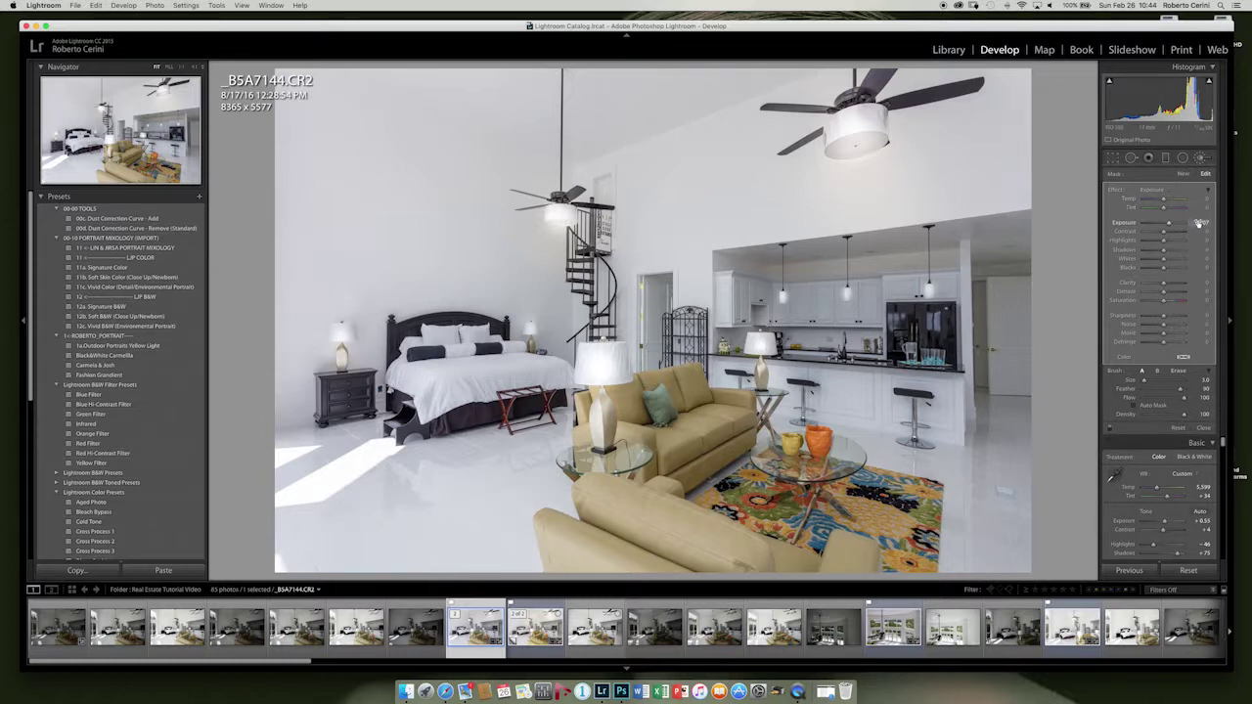
left_click(1201, 159)
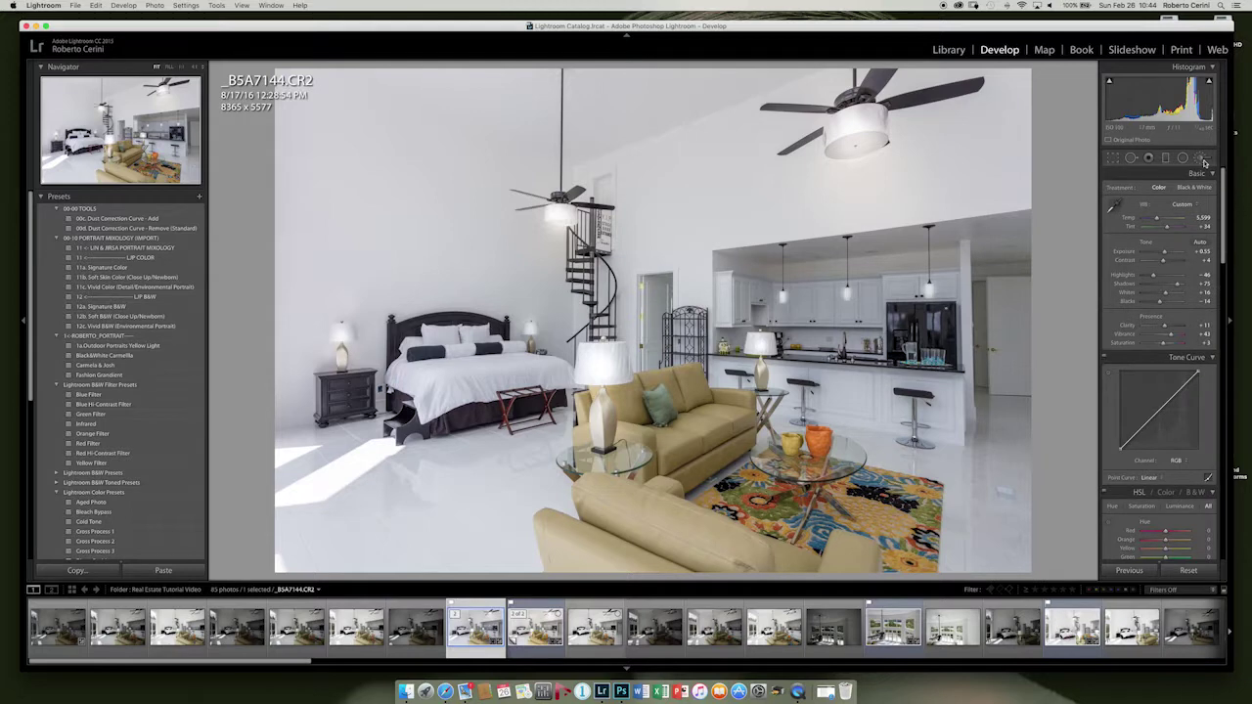
Step: Paint a warm glow around the kitchen pendant lights with a new mask at temp 6, size 6.0 and flow 60, and raise its exposure
left_click(1201, 160)
left_click_drag(1182, 398, 1164, 401)
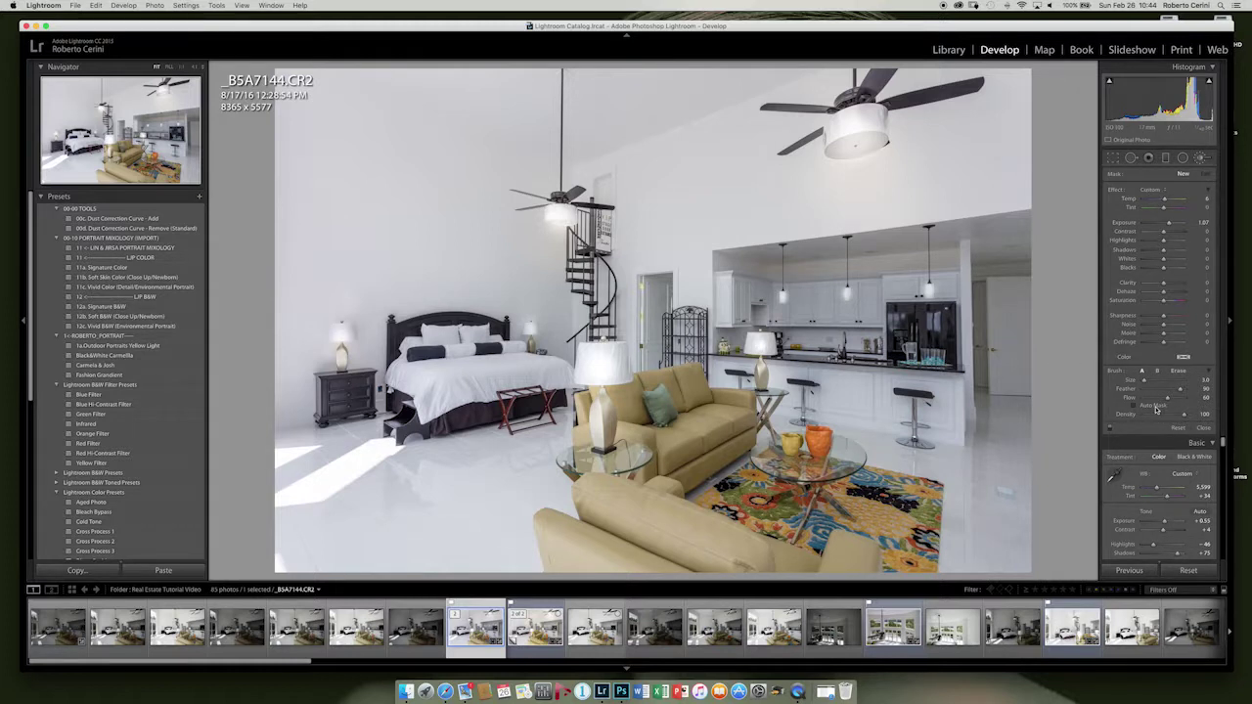
key("]")
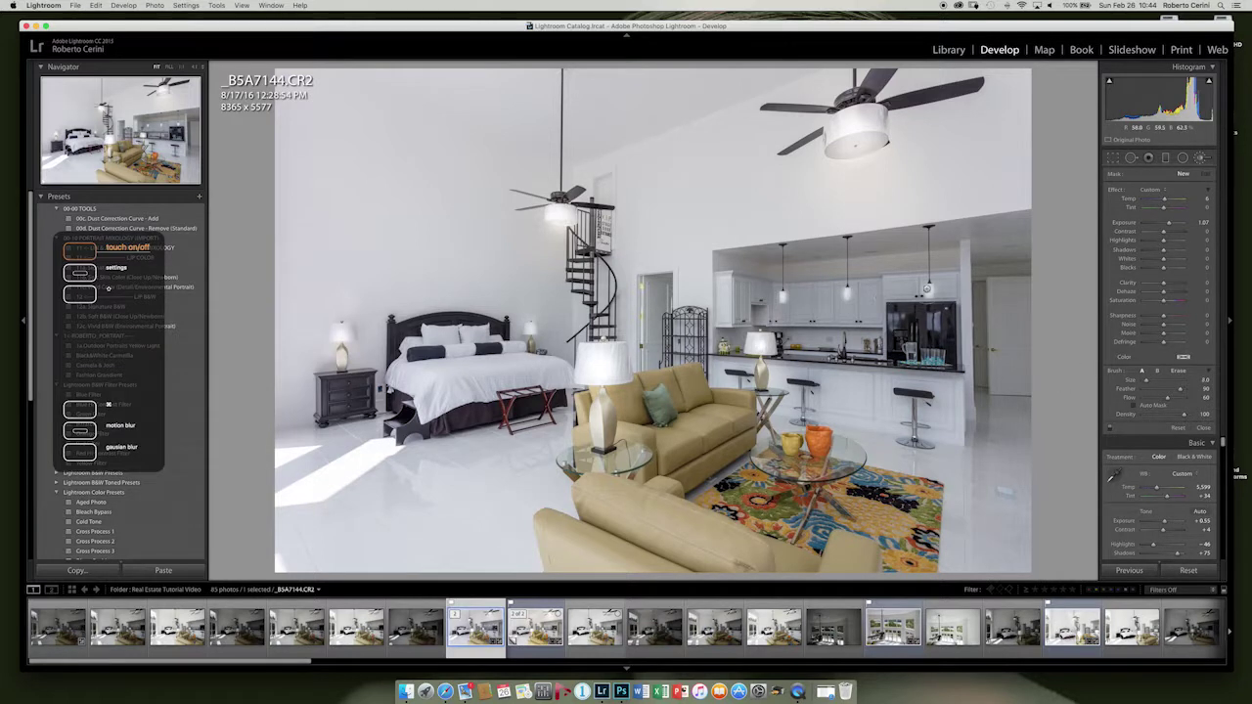
key("]")
key("]")
key("]")
key("]")
left_click(927, 352)
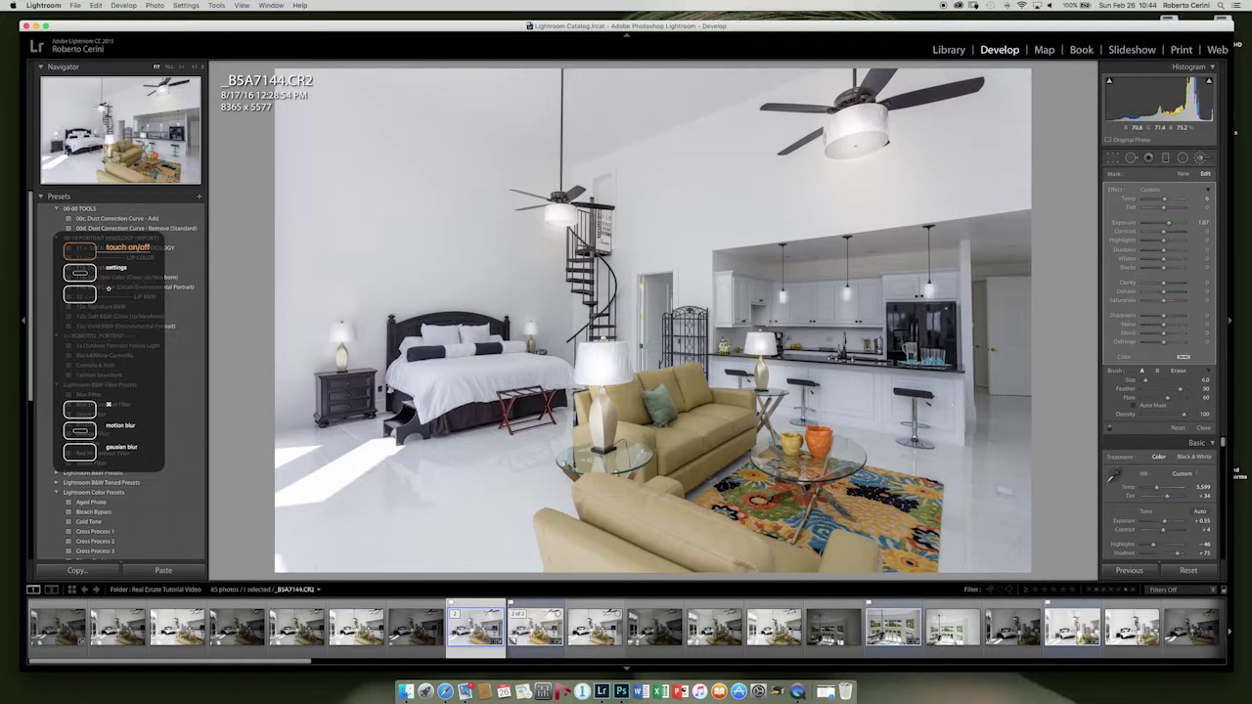
left_click_drag(1166, 222, 1176, 222)
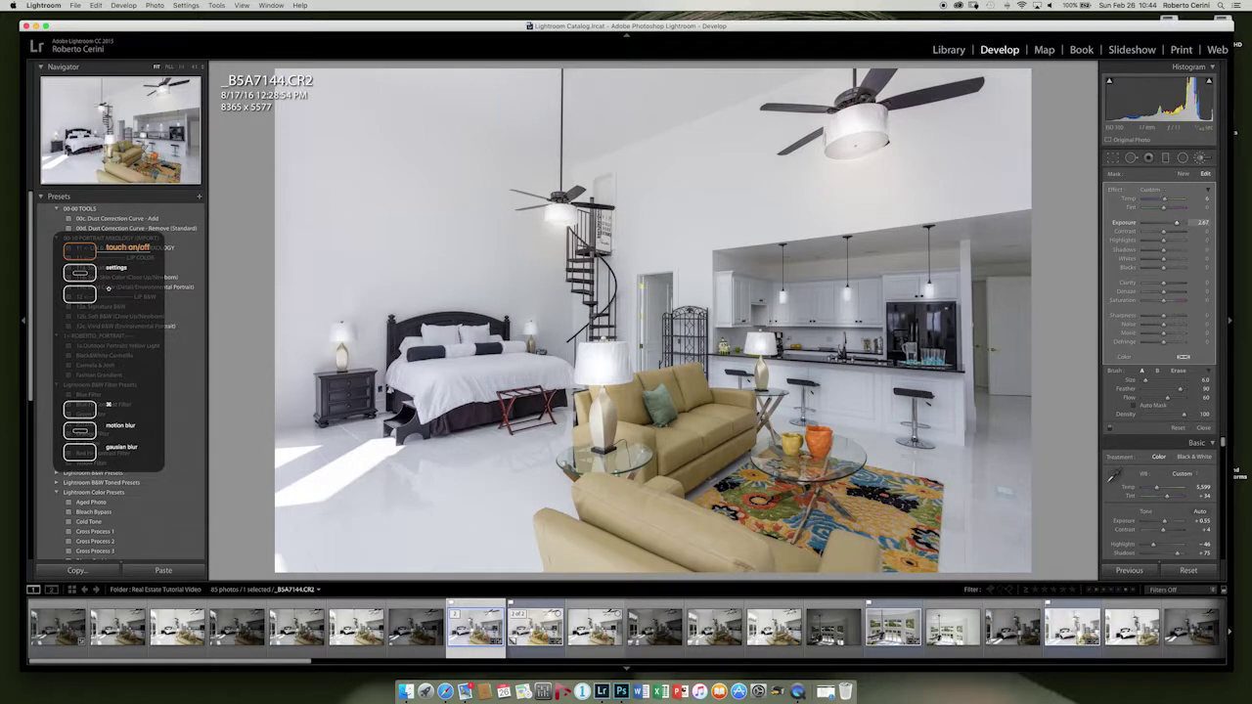
Step: Lower the exposure of the warm glow mask around the kitchen pendants, close the mask and inspect the kitchen area up close
left_click_drag(1177, 222, 1167, 222)
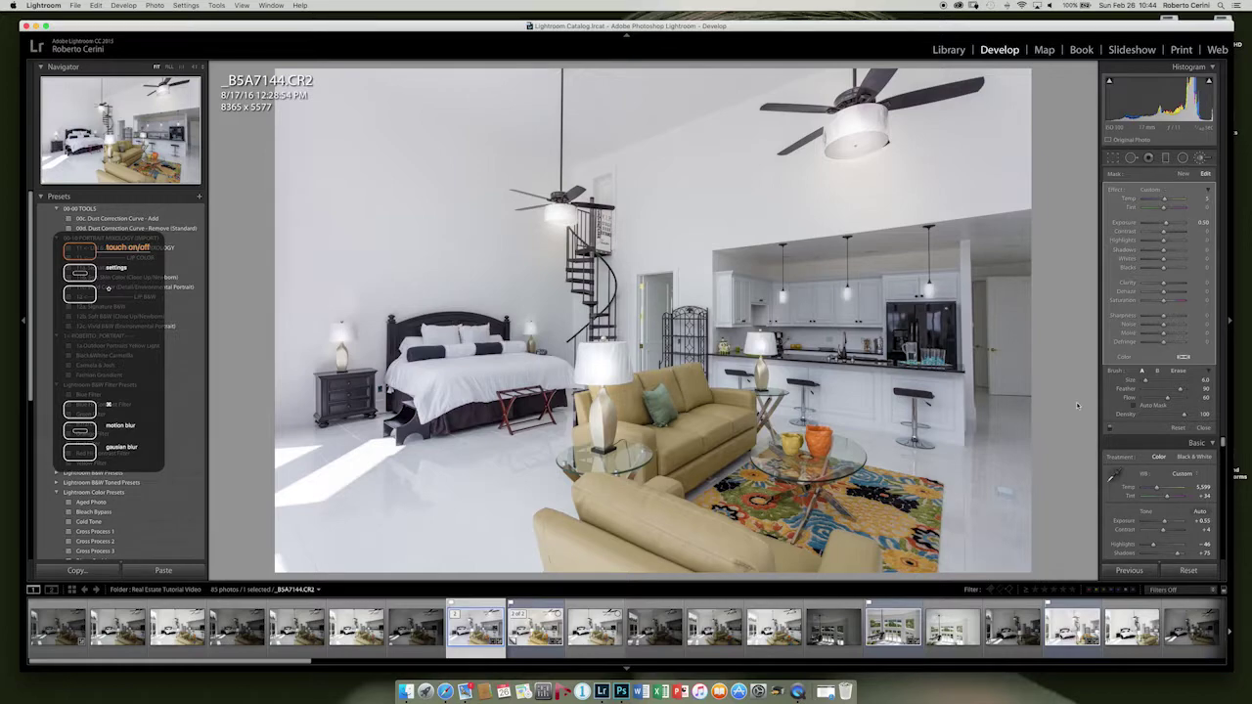
left_click(1204, 160)
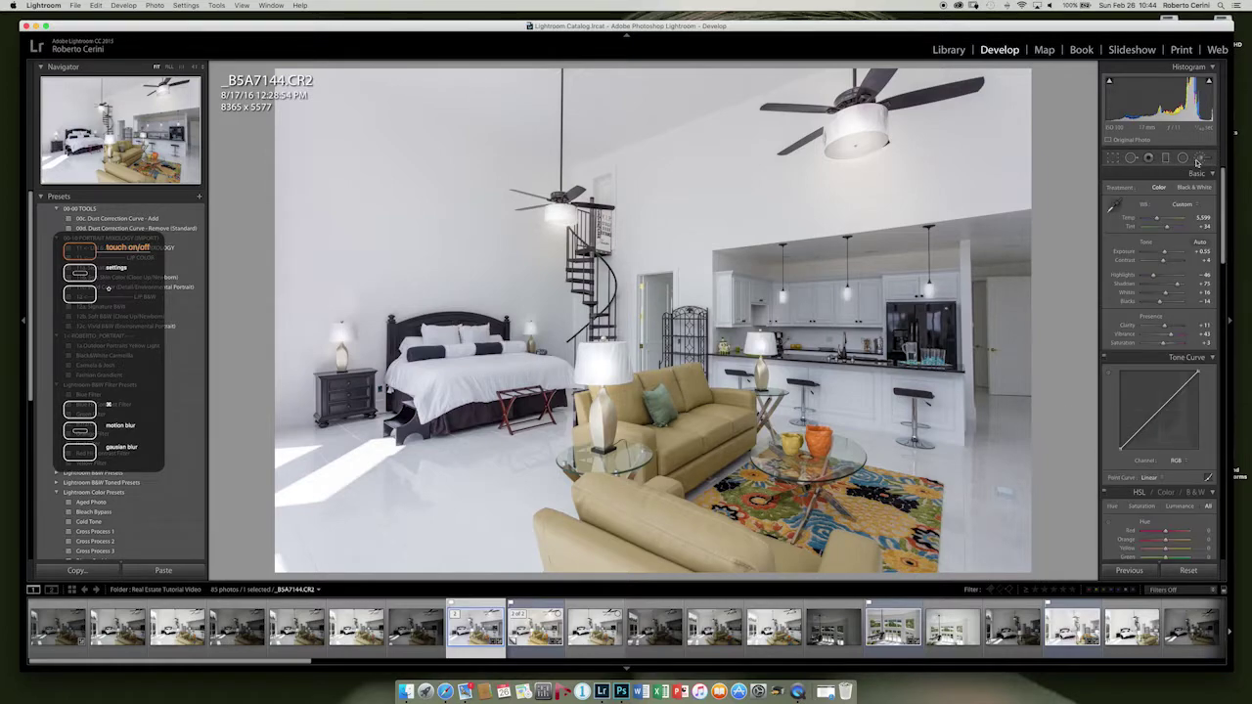
left_click(1013, 240)
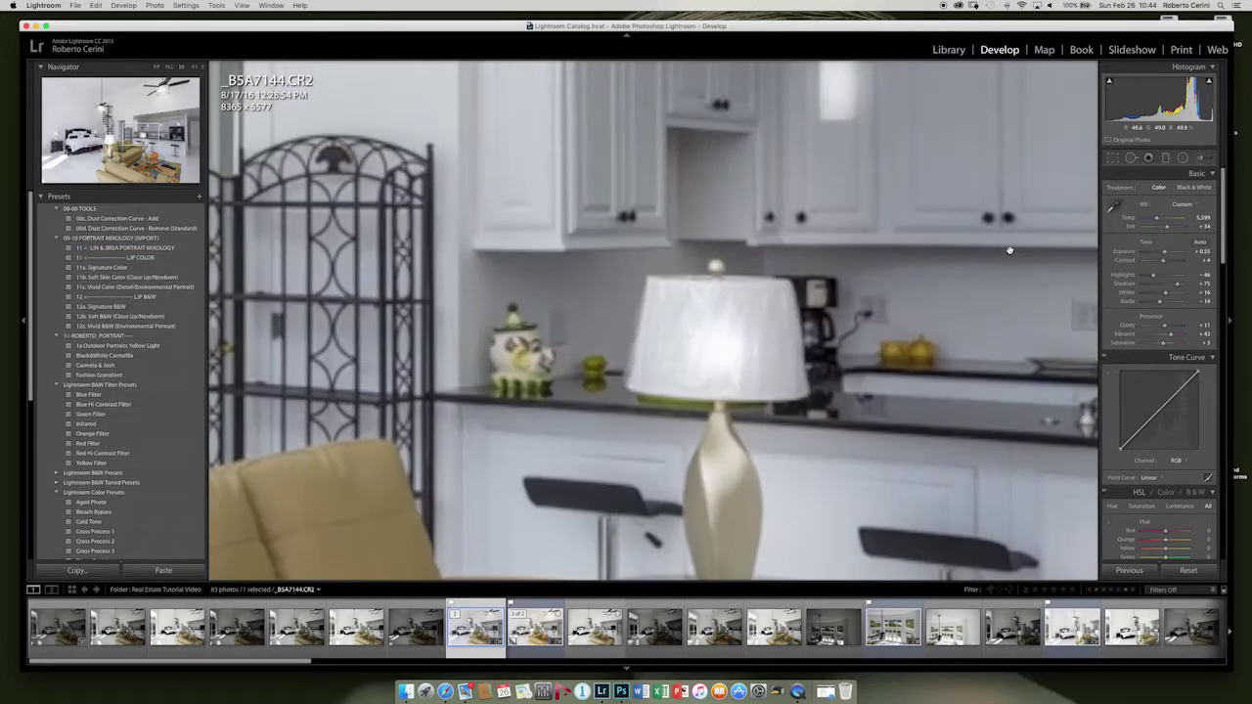
left_click(1010, 249)
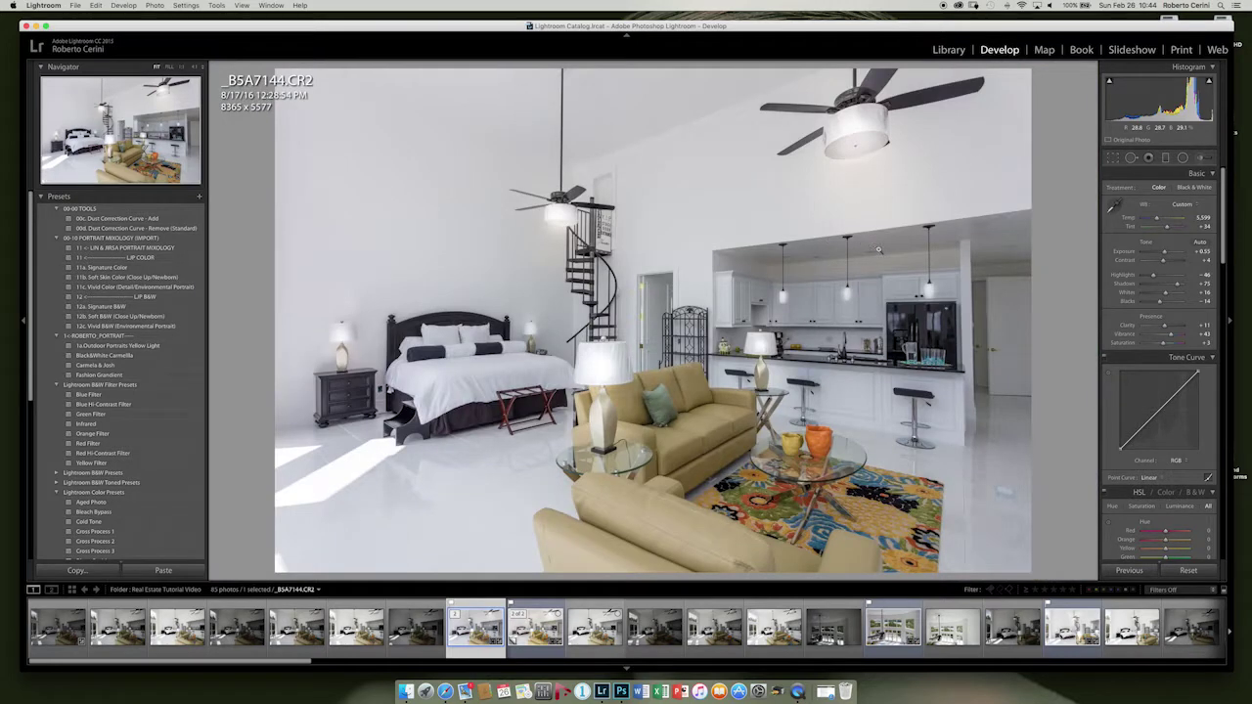
Step: Brighten the three recessed kitchen ceiling lights with a new brush mask at temp 6, exposure 1.07, size 2.0 and flow 100
left_click(1201, 158)
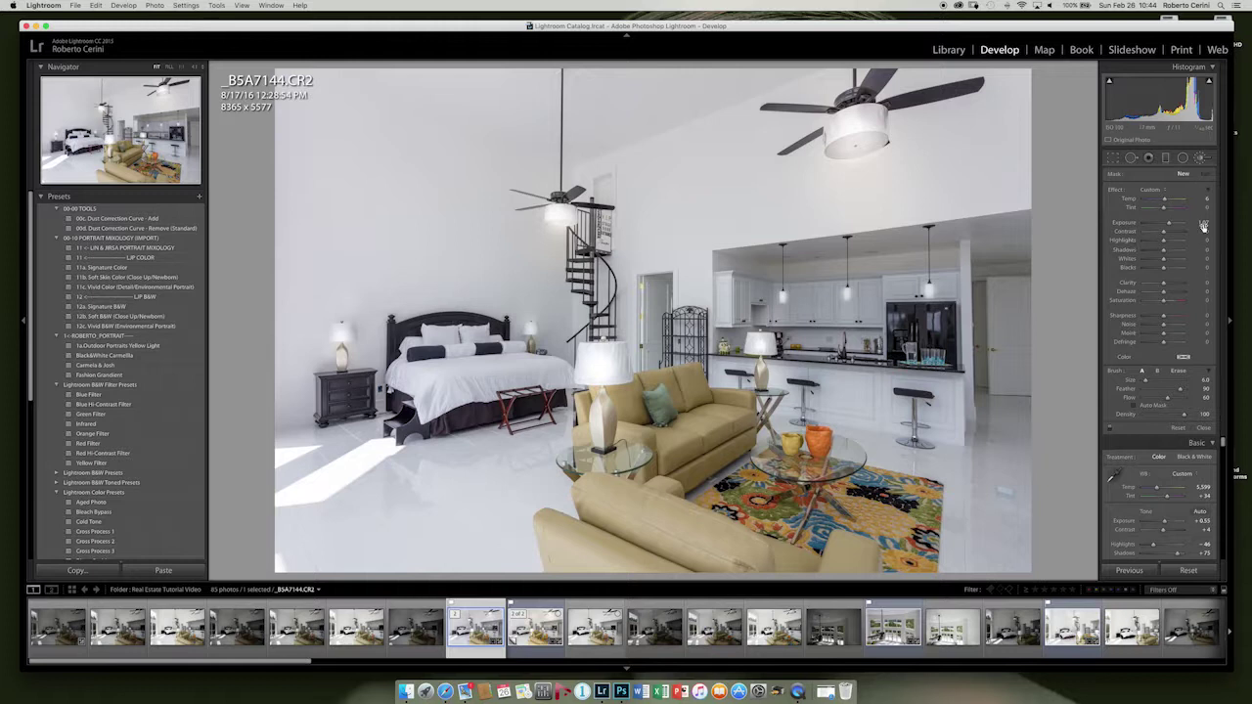
key("bracketleft")
key("bracketleft")
key("bracketleft")
key("bracketleft")
left_click(883, 245)
key("super+z")
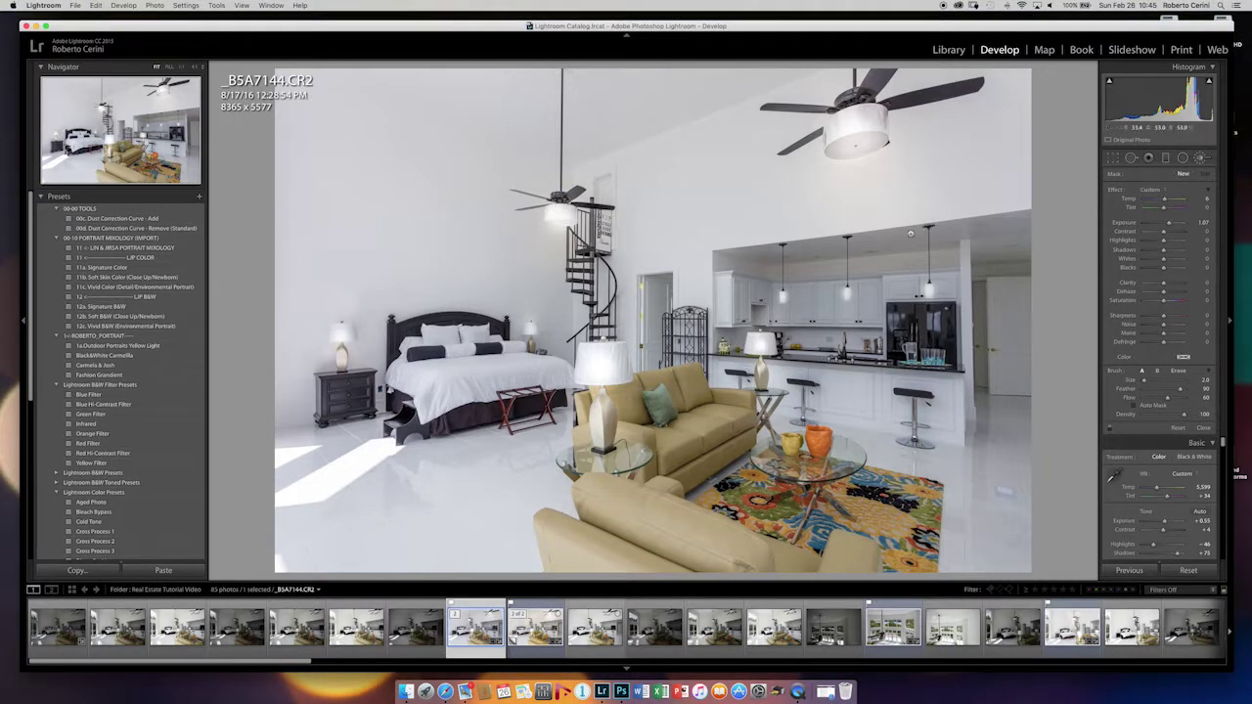
left_click(892, 240)
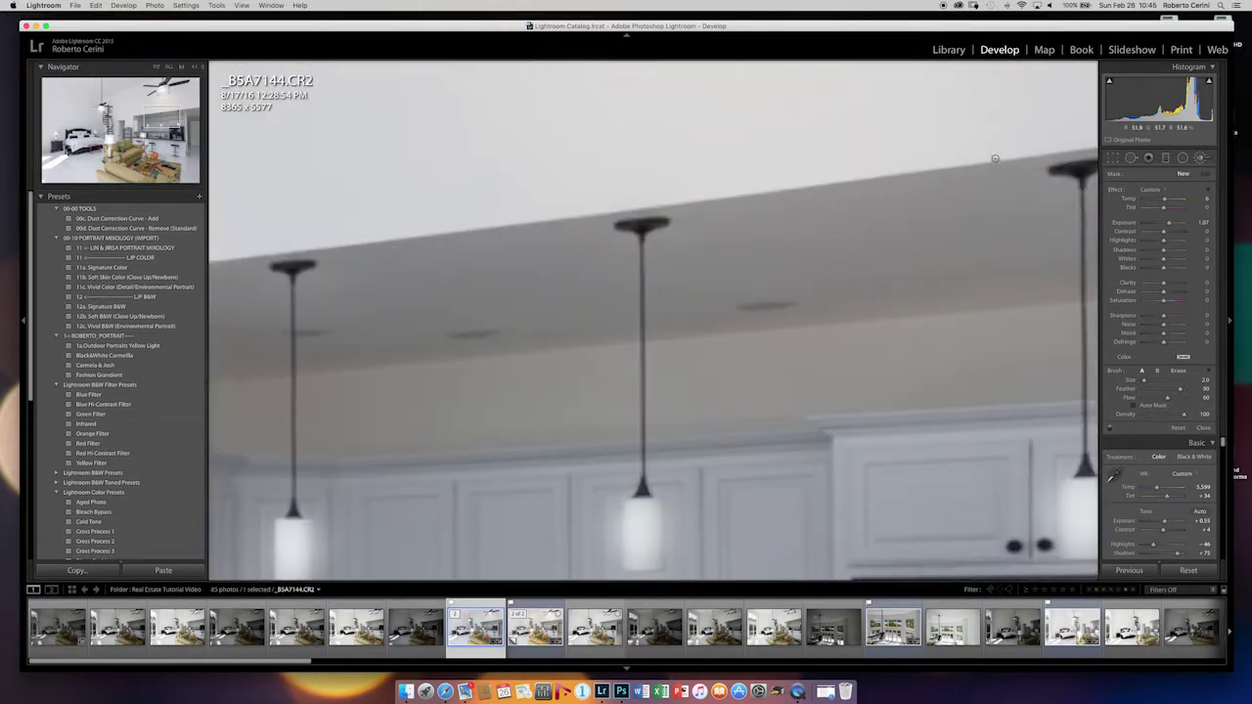
left_click(1202, 158)
left_click(1201, 158)
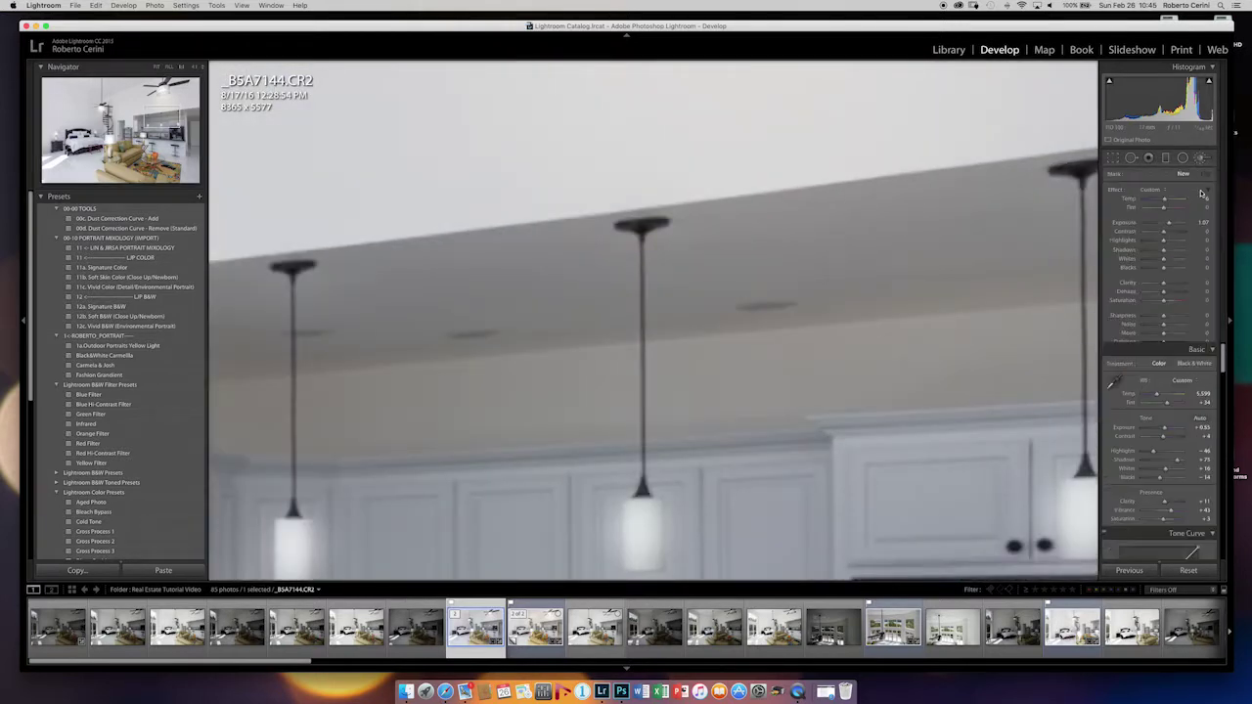
left_click(759, 306)
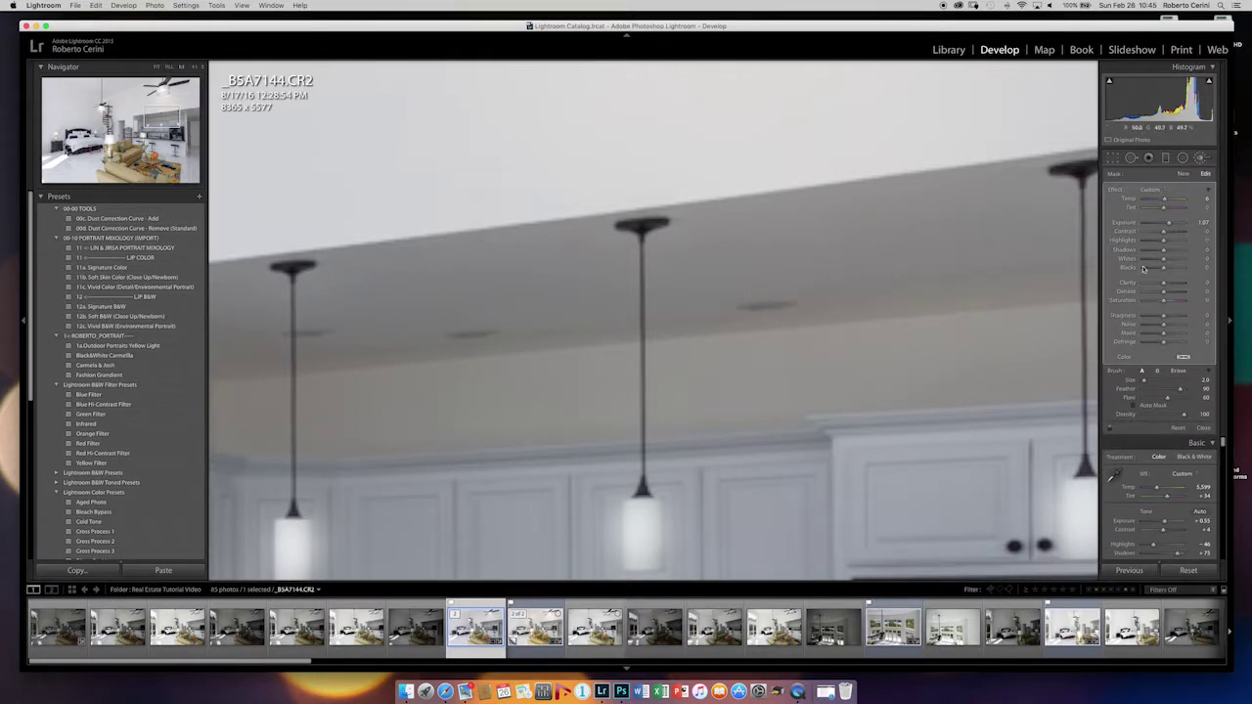
key("0")
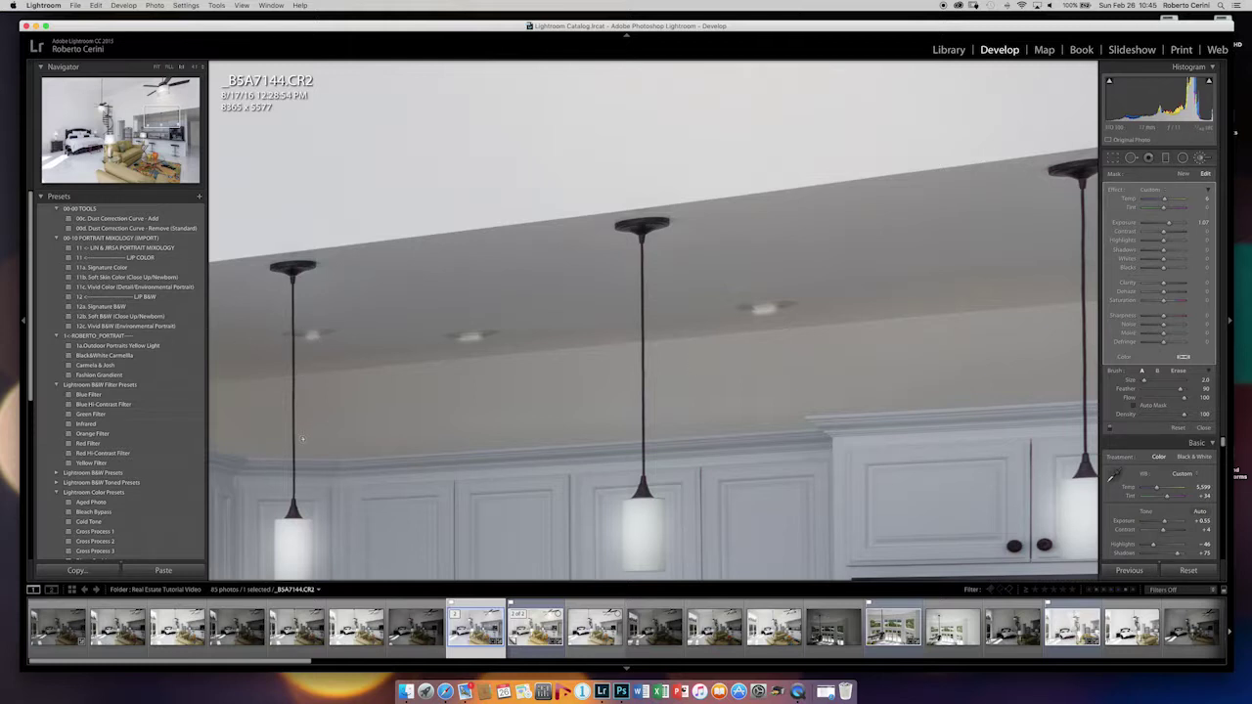
key("v")
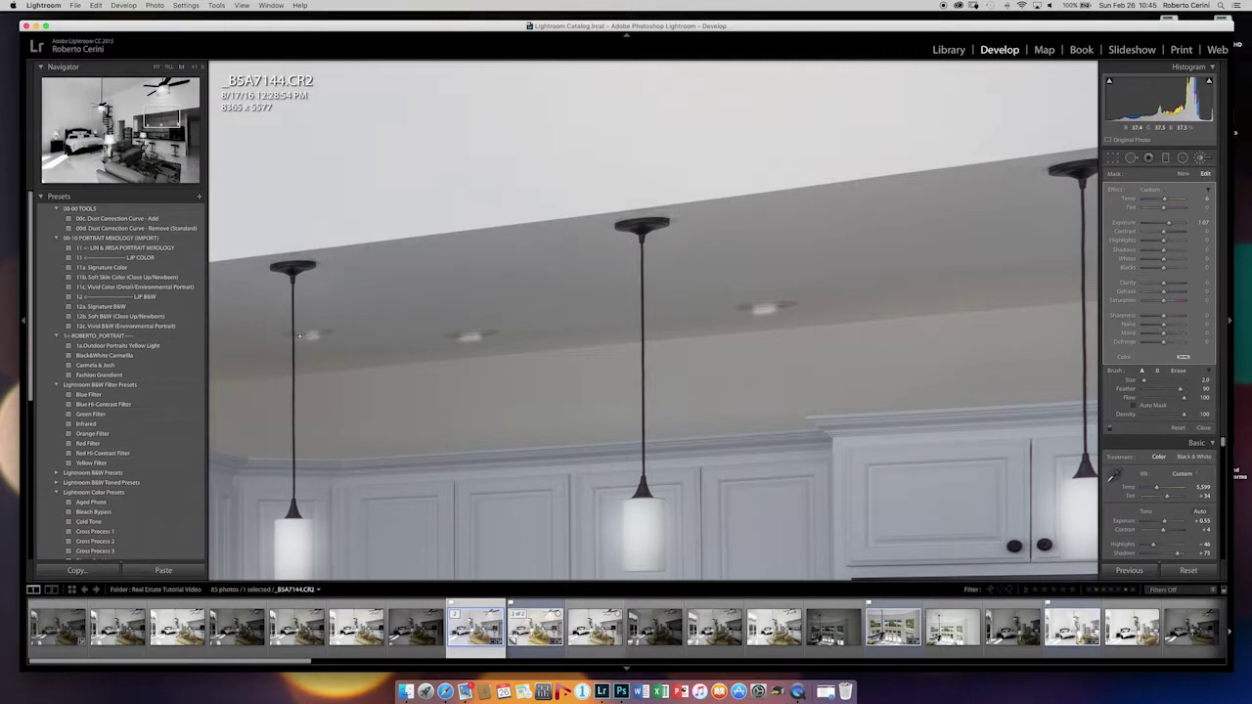
key("v")
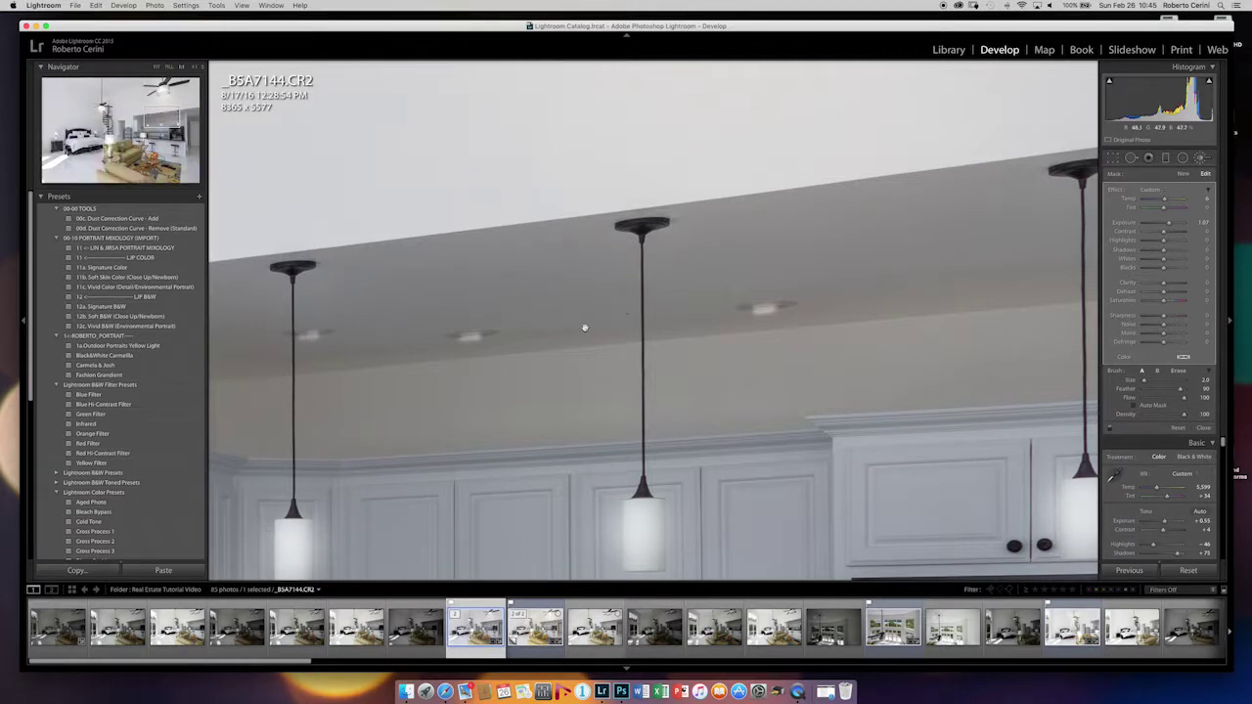
Step: Extend the recessed-light mask to the two ceiling lights beyond the kitchen column, and adjust its temp
left_click_drag(585, 330, 447, 334)
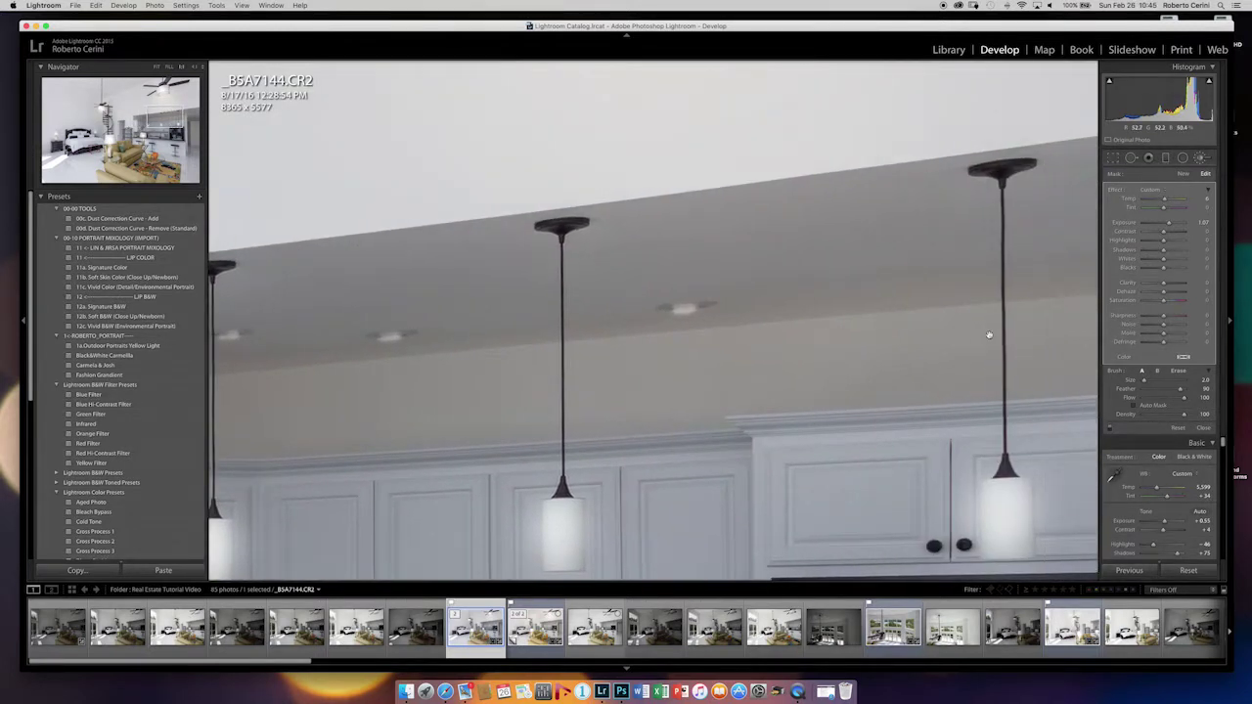
left_click_drag(989, 334, 397, 368)
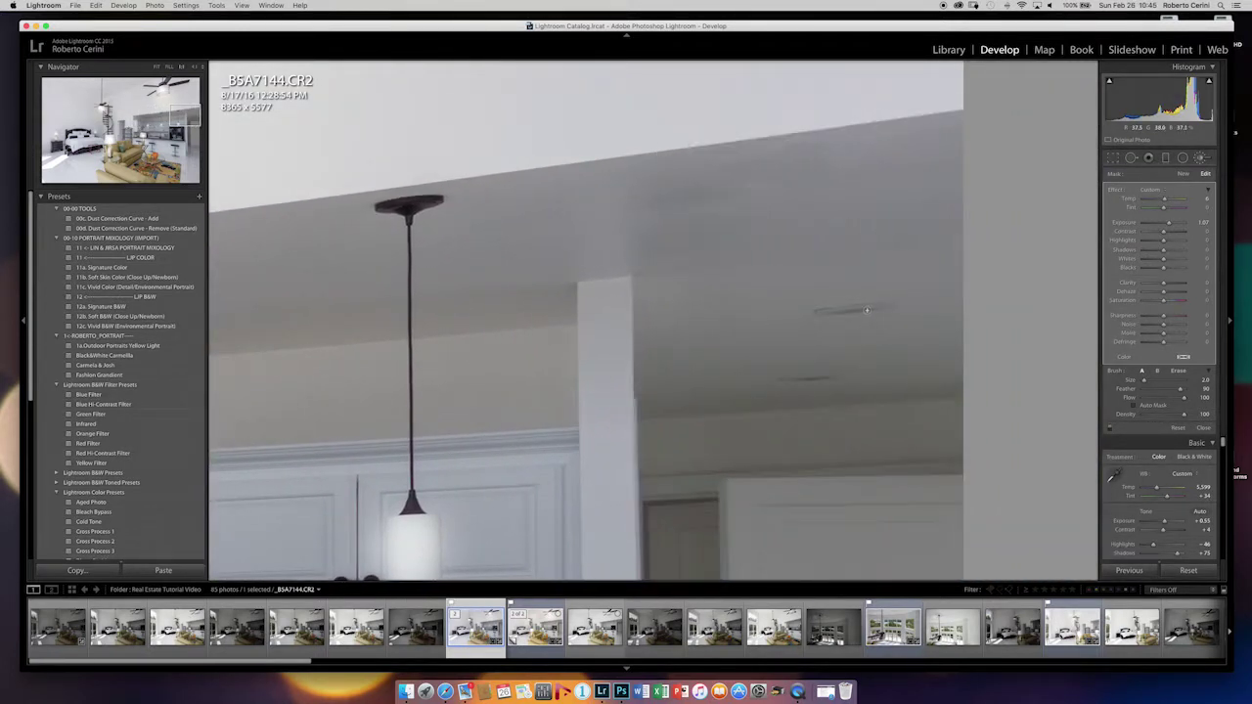
left_click_drag(845, 312, 835, 314)
left_click_drag(804, 379, 814, 379)
key("z")
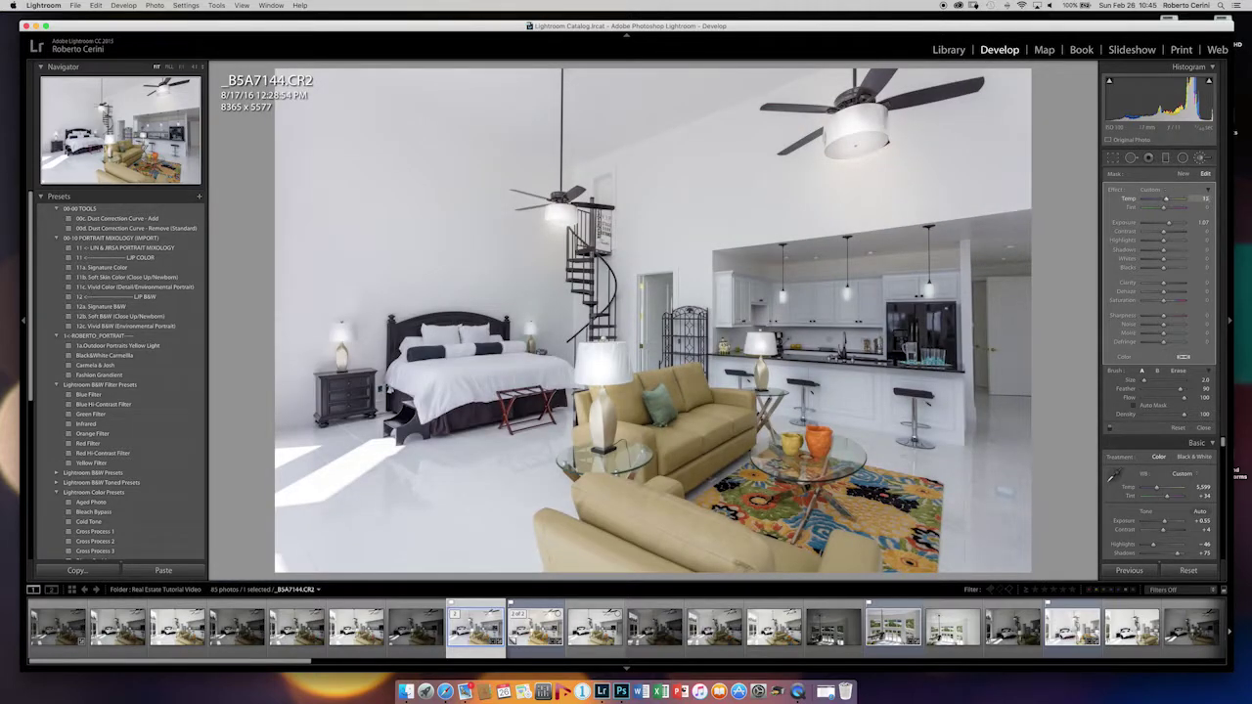
left_click_drag(1206, 200, 1203, 199)
left_click(1201, 163)
Step: Paint a glow around the recessed lights with a new mask at temp 6, flow 73, sizes 6.0 and 5.0, and set exposure to 0.57
left_click(1200, 163)
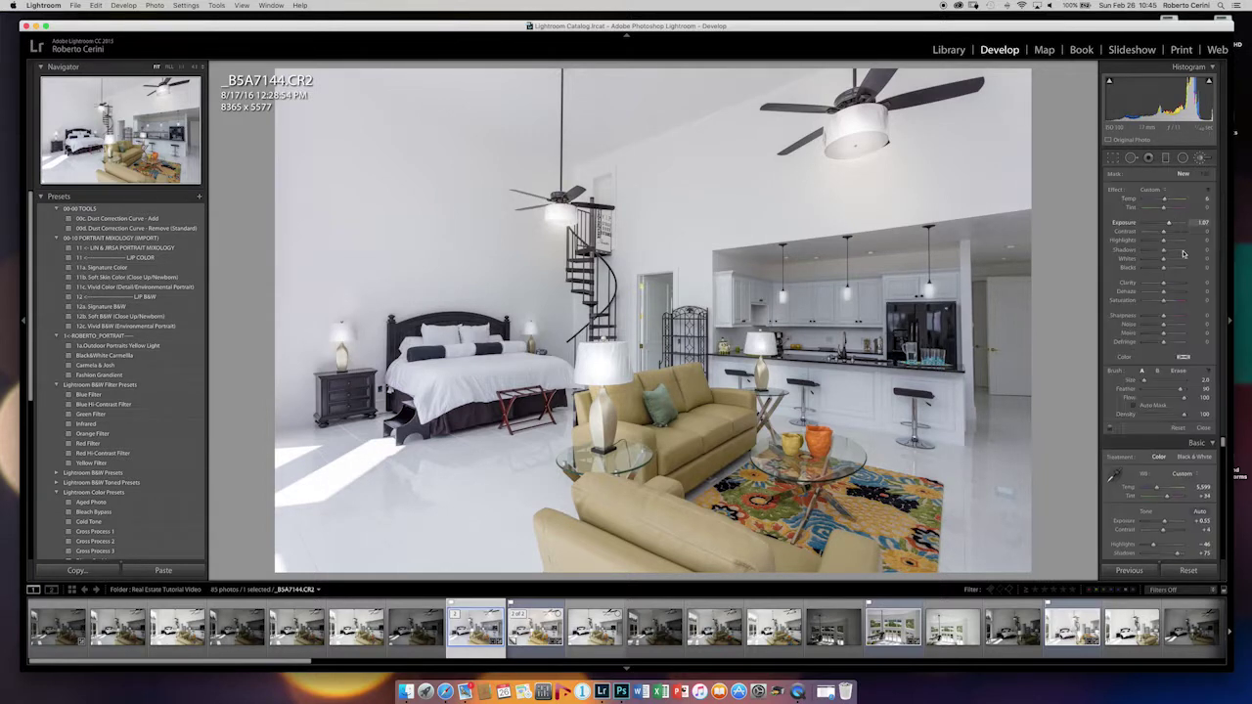
left_click_drag(1184, 399, 1172, 399)
scroll(1014, 249, "up", 5)
scroll(1014, 248, "down", 1)
left_click_drag(1010, 253, 1005, 262)
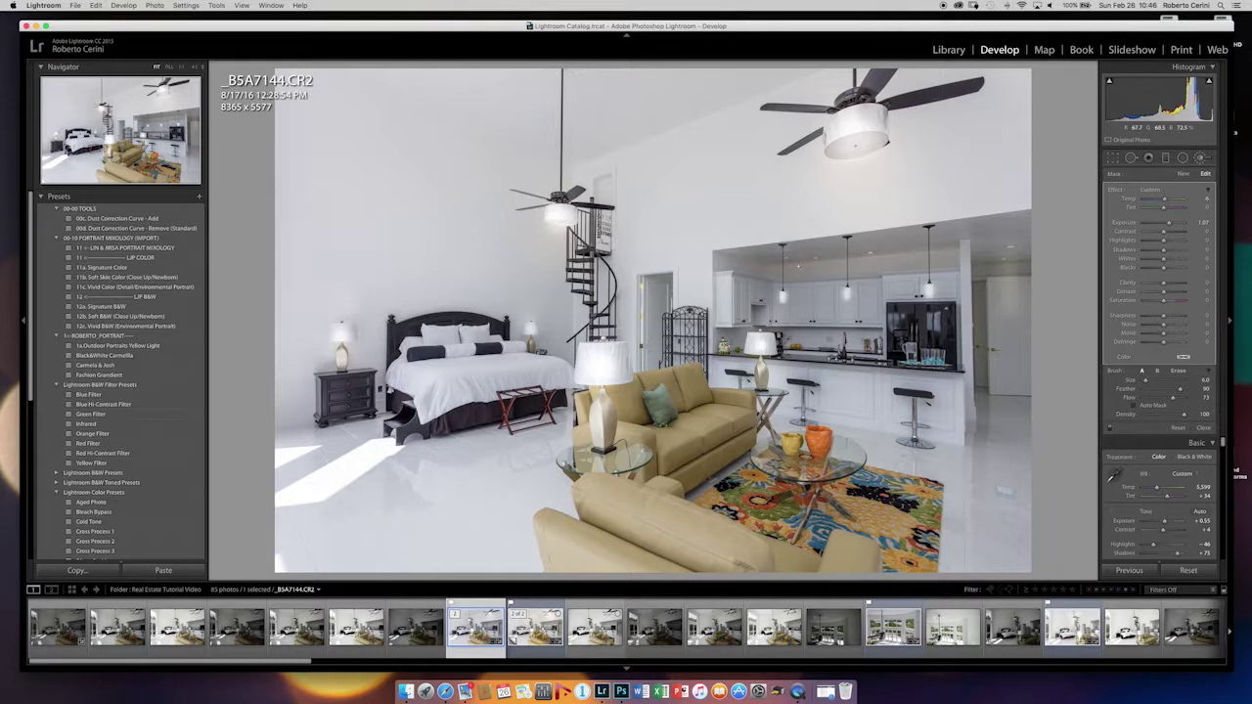
scroll(814, 259, "down", 1)
left_click_drag(785, 262, 786, 296)
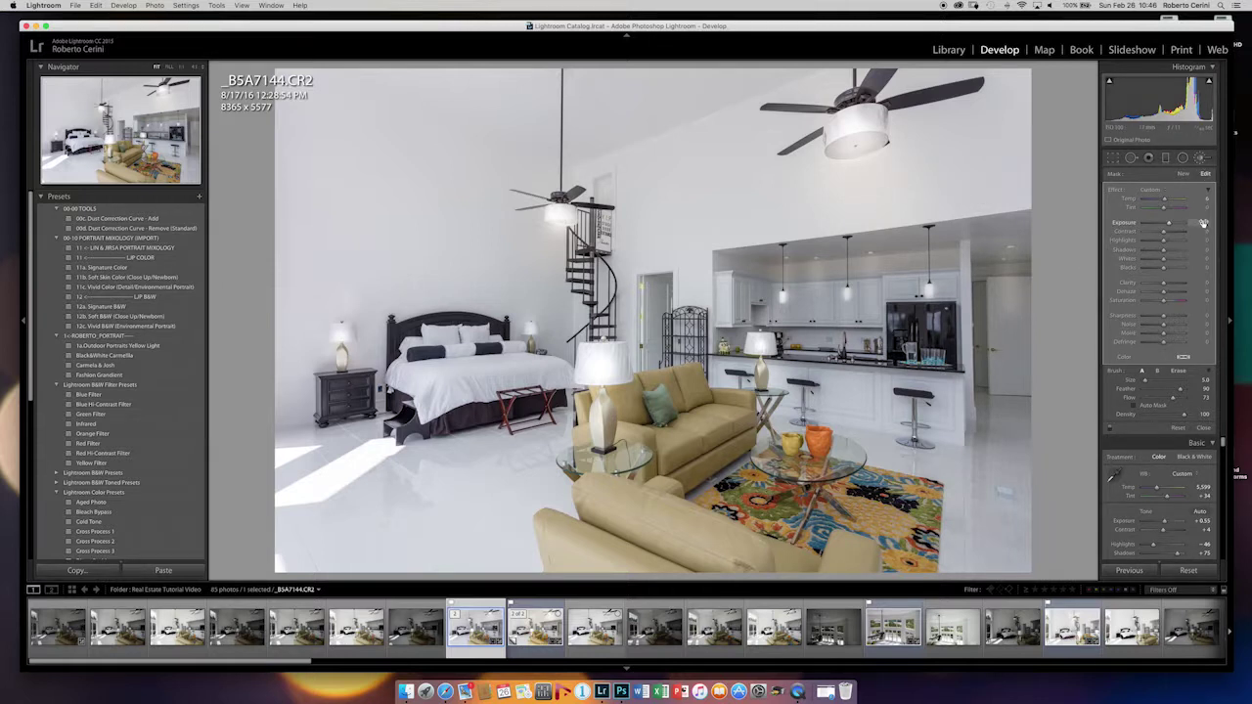
left_click_drag(1168, 223, 1164, 223)
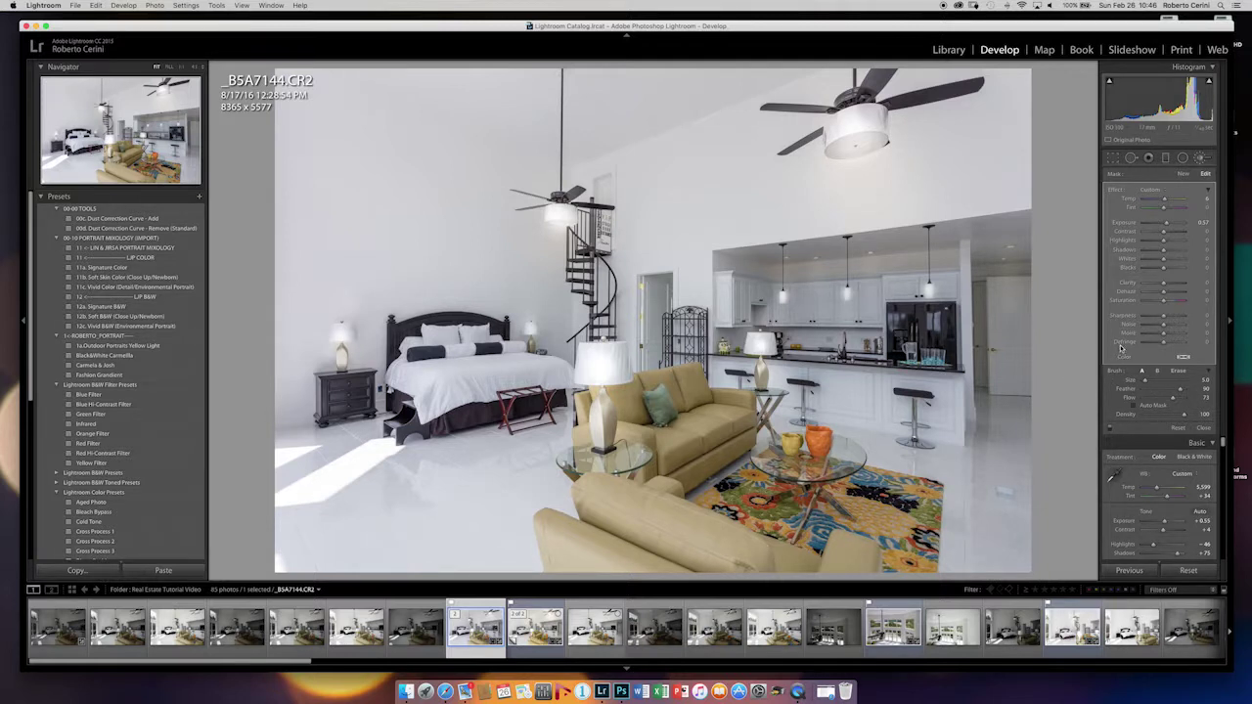
key("Return")
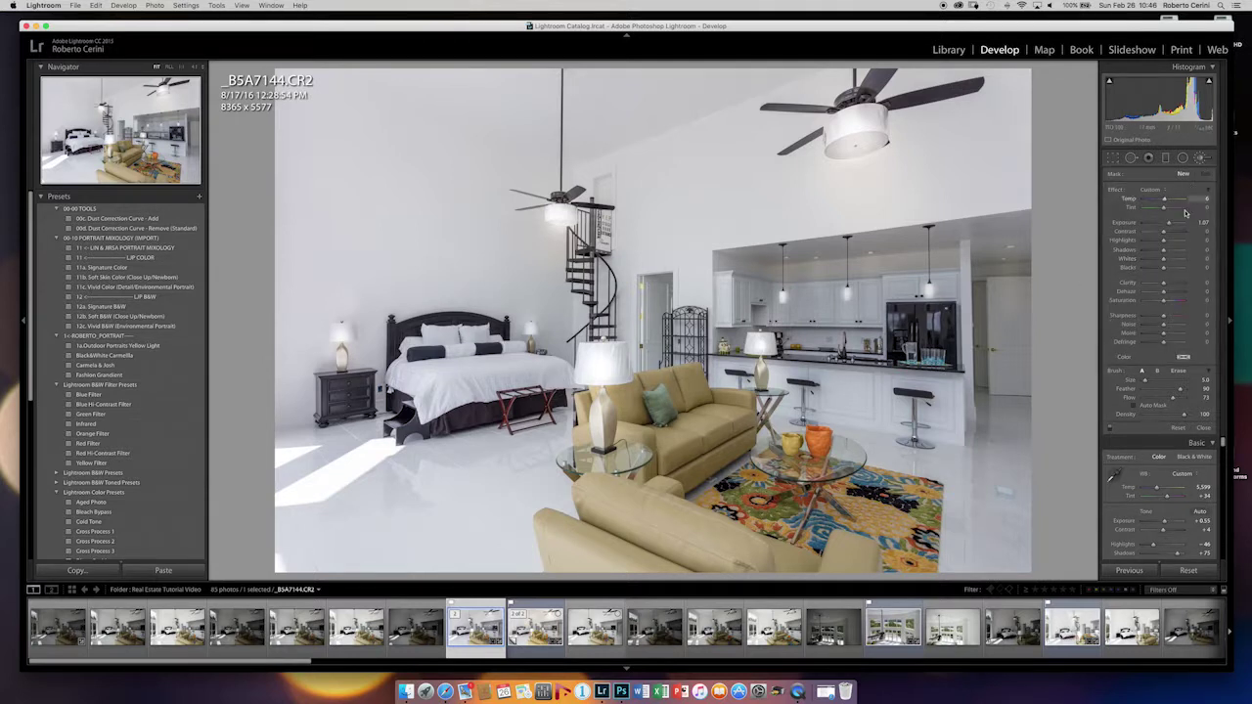
Step: Paint a new brightening mask at temp 0, exposure 0.68, size 7.0 and flow 96, and refine it with Auto Mask at size 4.0
left_click_drag(1167, 226, 1164, 226)
key("]")
key("]")
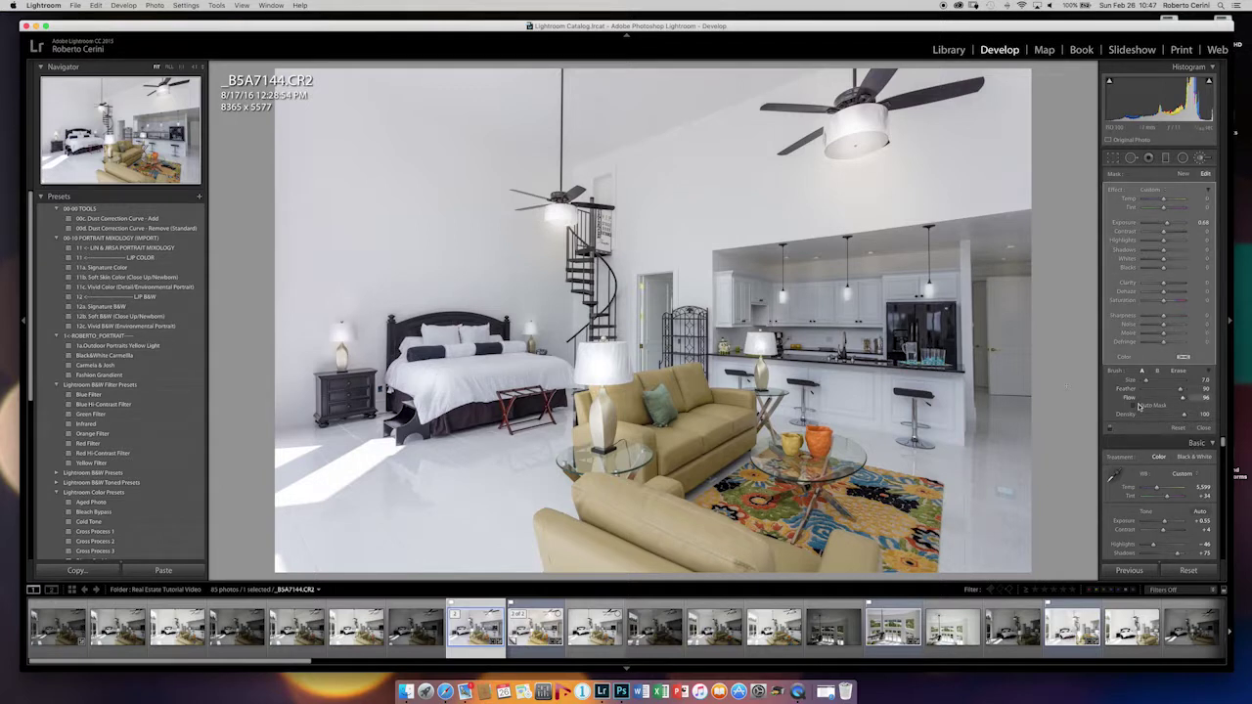
left_click(1149, 405)
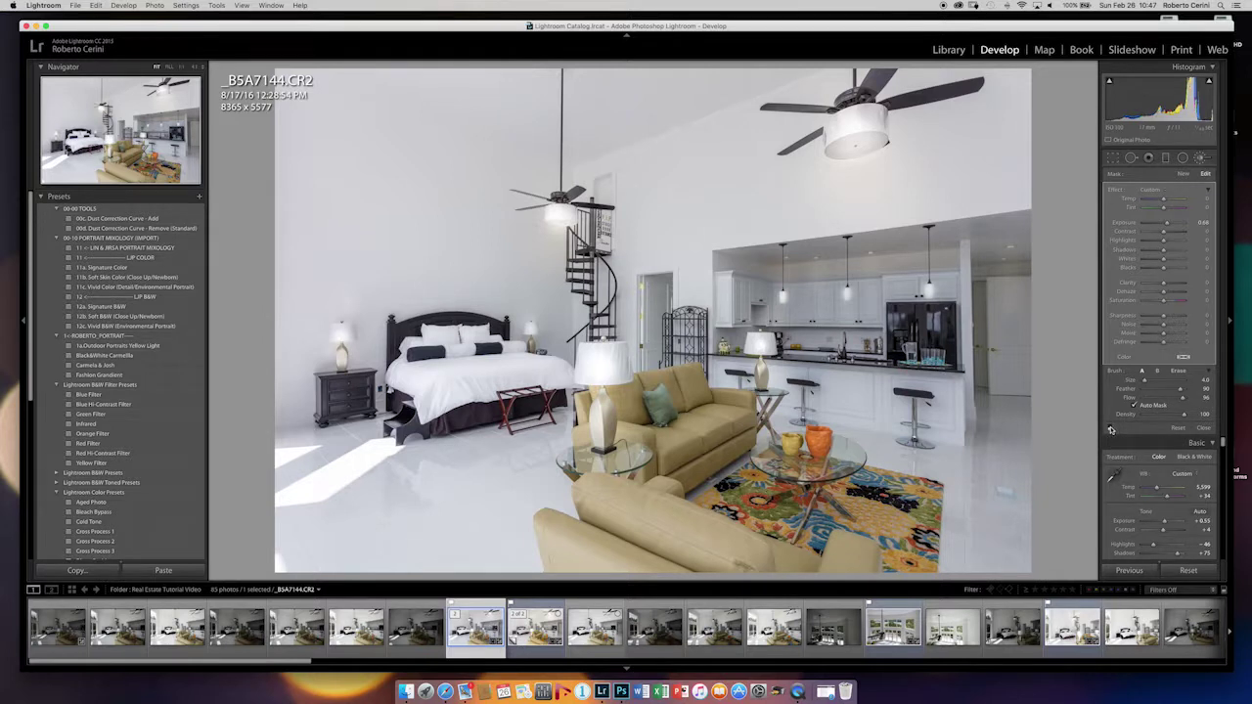
Step: Compare the photo with the brush adjustments off and on, and fine-tune the current mask's exposure before closing it
left_click(1110, 430)
left_click(1110, 430)
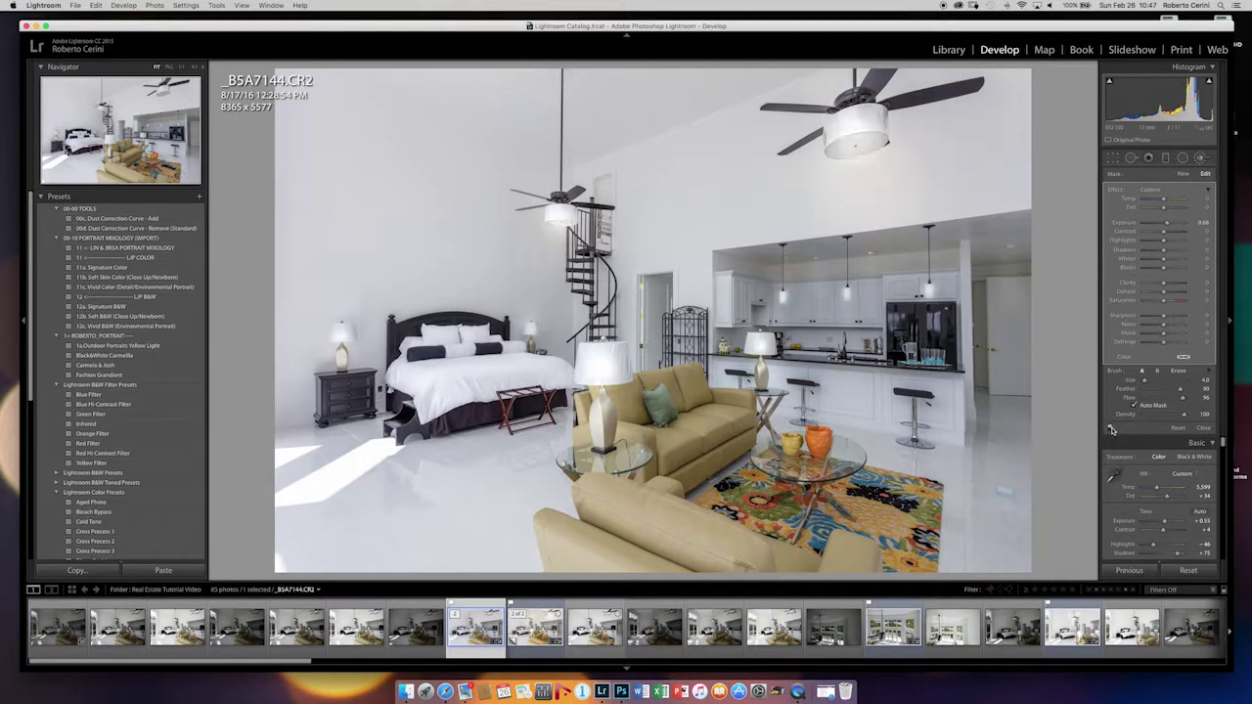
left_click(1111, 431)
left_click(1110, 431)
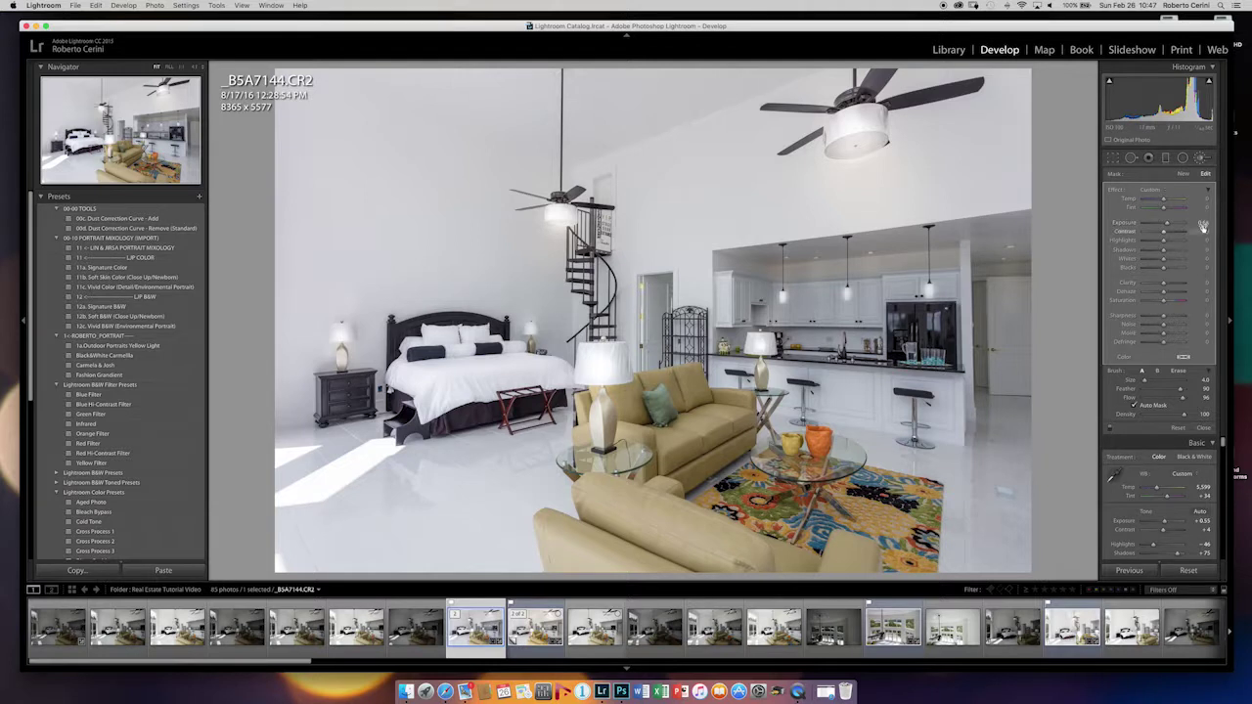
left_click_drag(1204, 223, 1209, 223)
left_click(1201, 159)
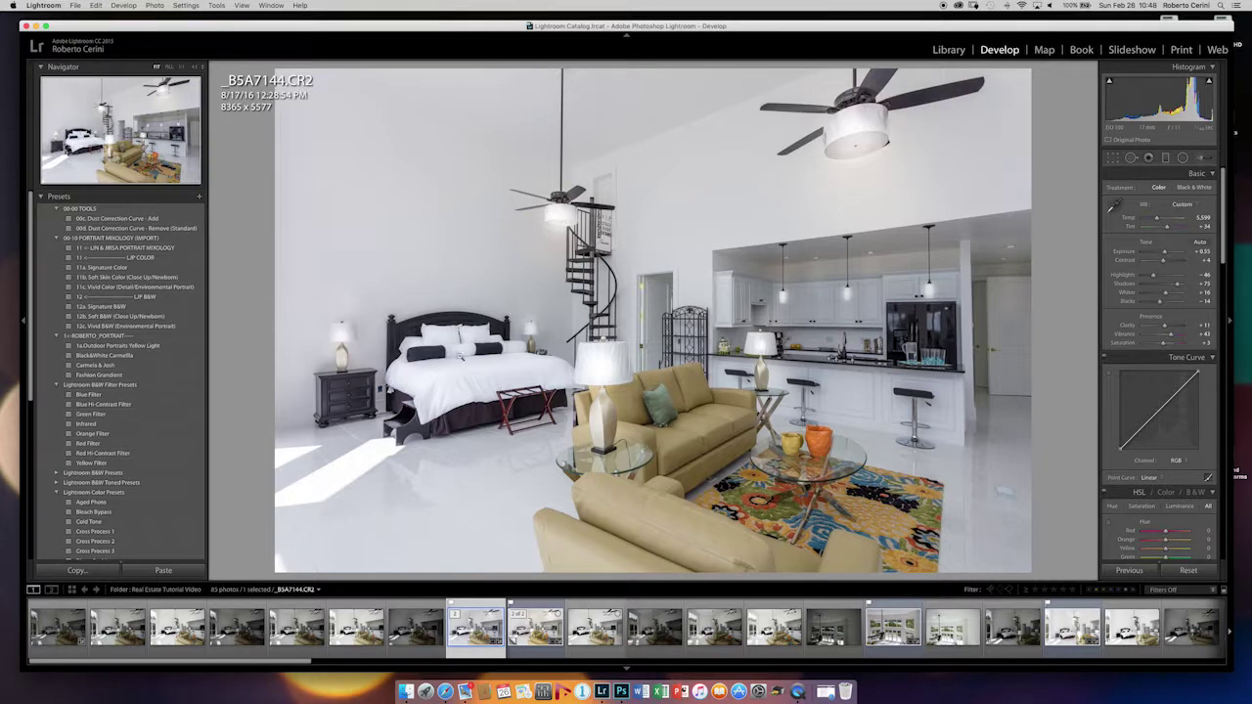
Step: Darken the two black sections of the bed's bolster with a new Auto Mask brush at exposure -0.92, size 8.0 and flow 96
left_click(422, 355)
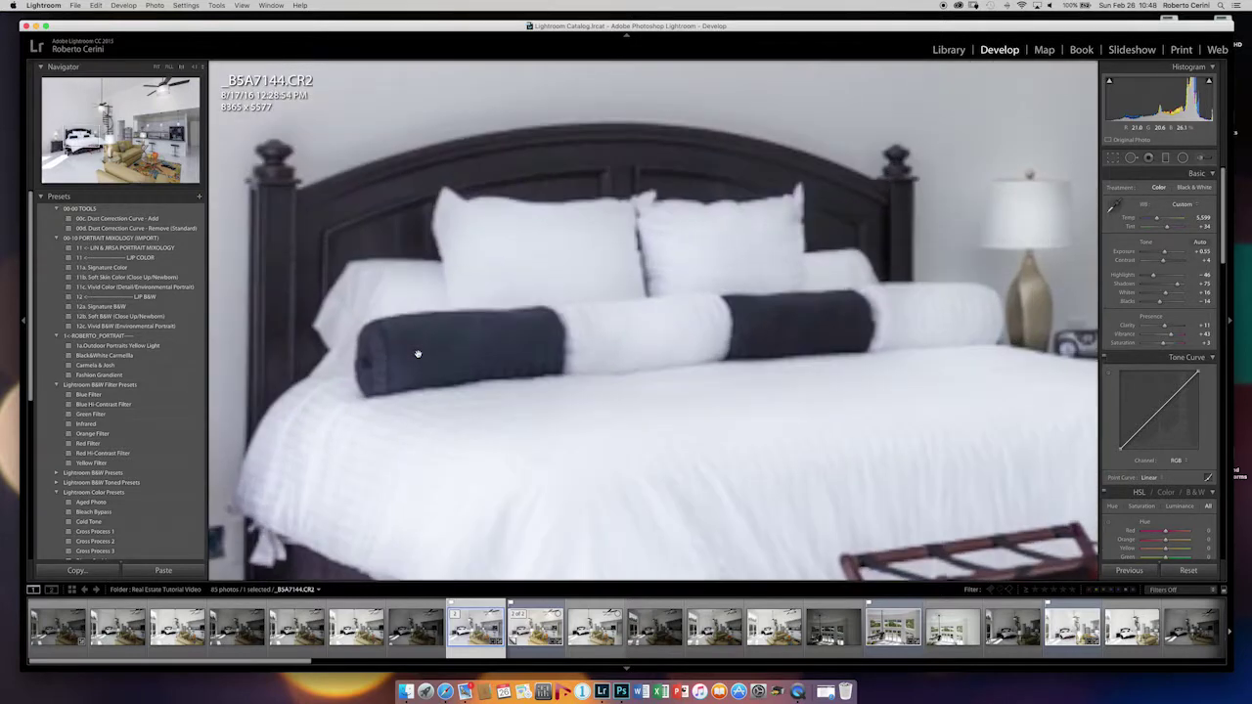
left_click(1202, 159)
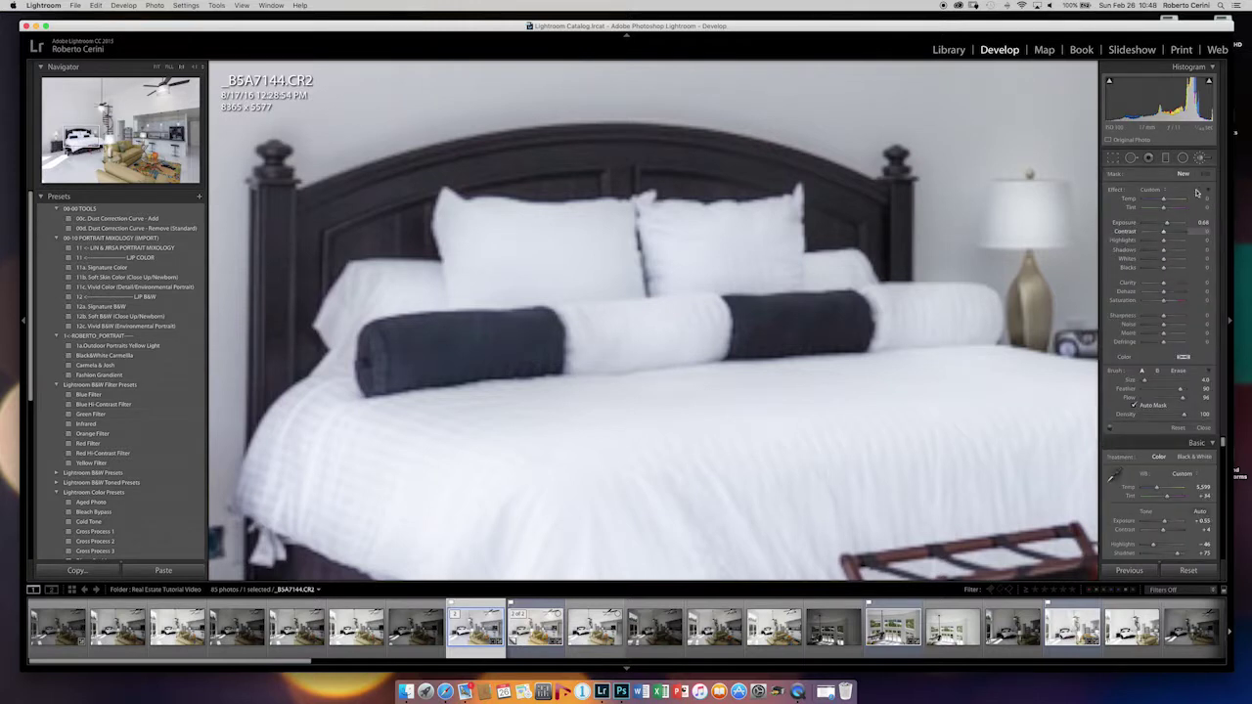
left_click(1204, 223)
left_click_drag(1202, 223, 1190, 223)
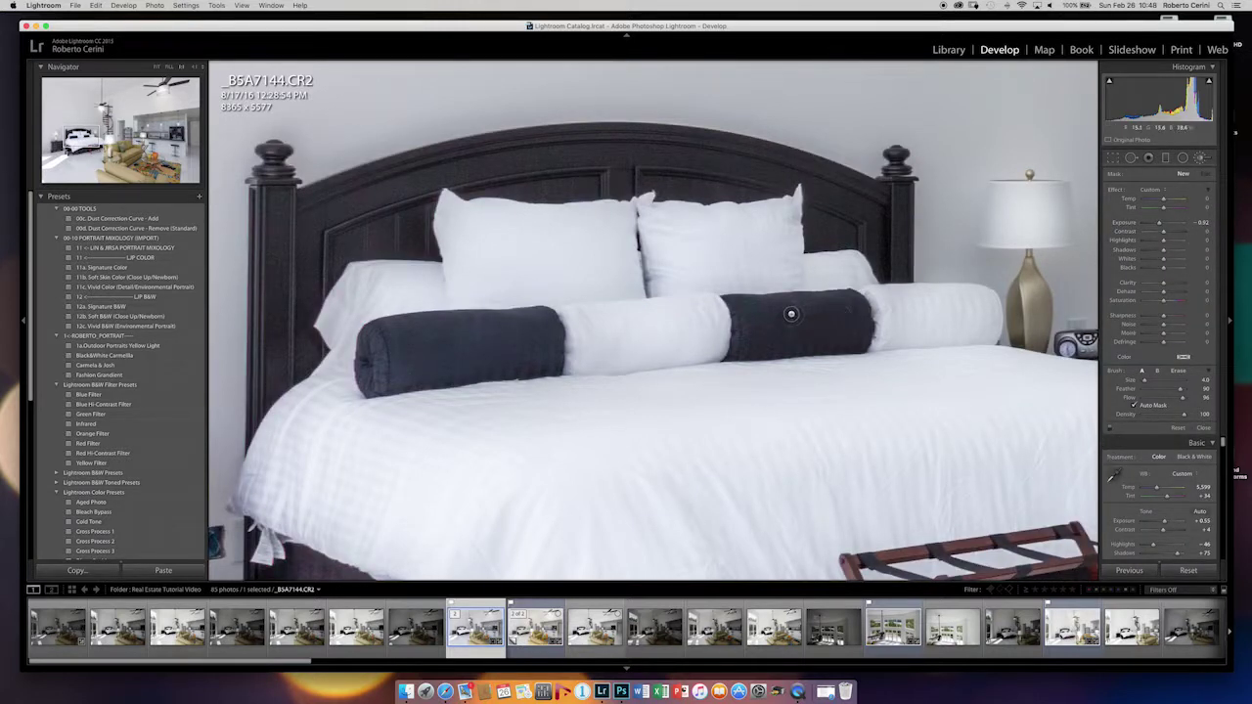
left_click(792, 332)
left_click_drag(855, 321, 800, 332)
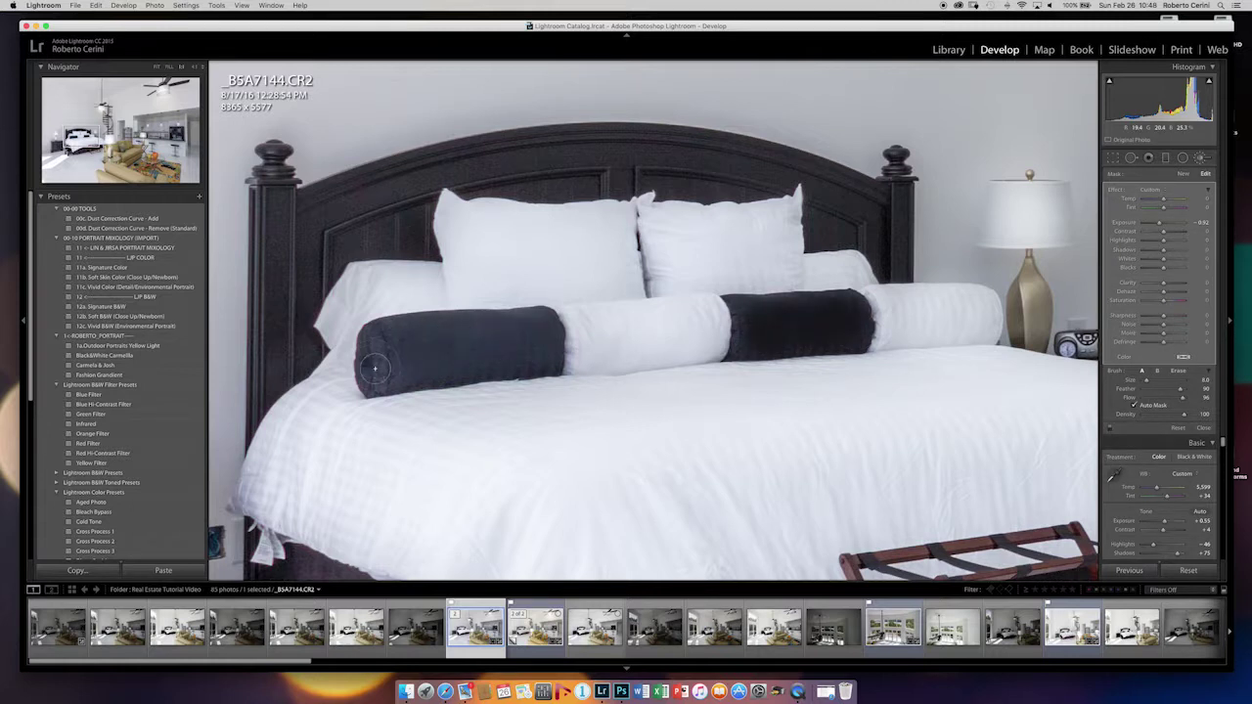
mouse_move(535, 334)
left_mouse_down()
mouse_move(441, 336)
mouse_move(382, 371)
mouse_move(488, 357)
mouse_move(535, 336)
mouse_move(445, 333)
mouse_move(401, 371)
mouse_move(515, 359)
mouse_move(534, 321)
left_mouse_up()
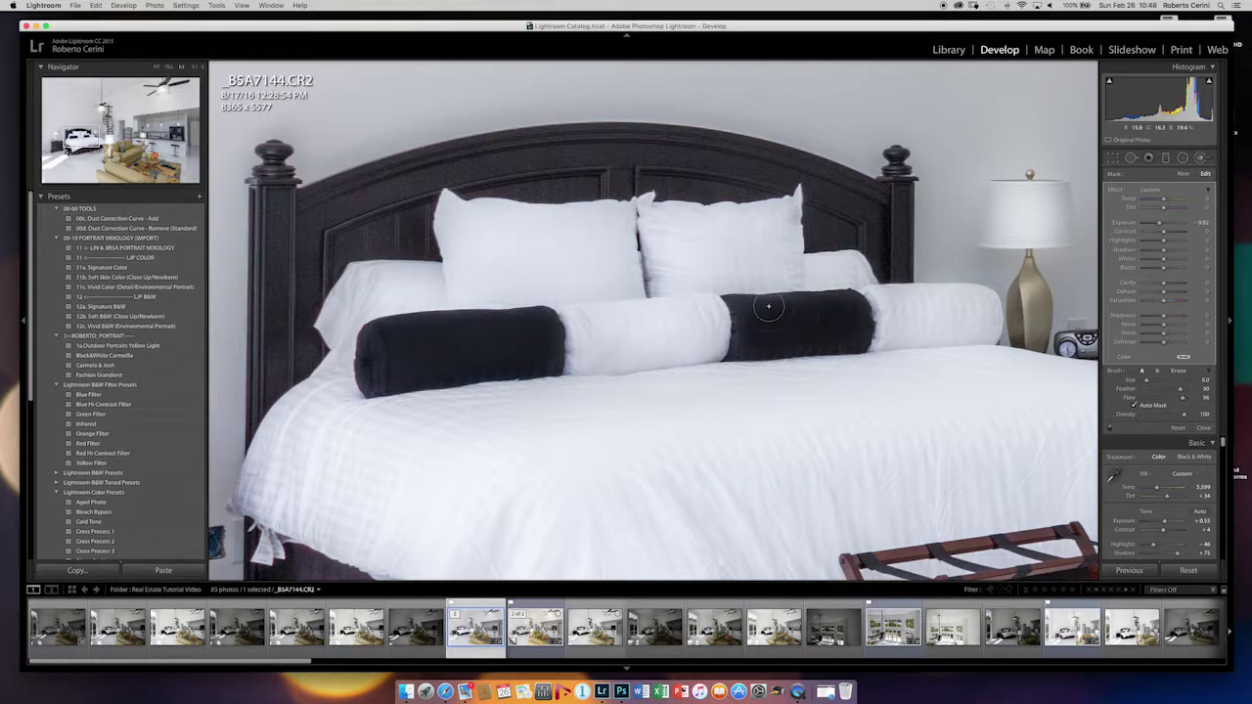
left_click(1203, 158)
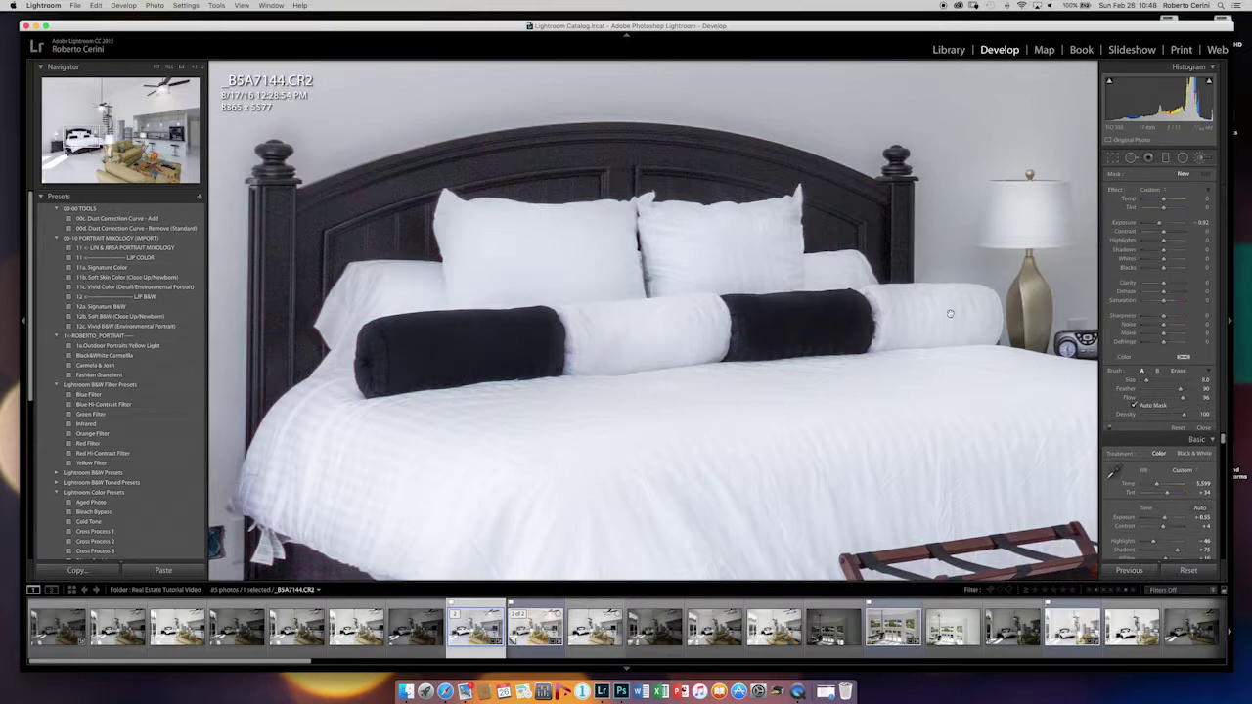
left_click(803, 353)
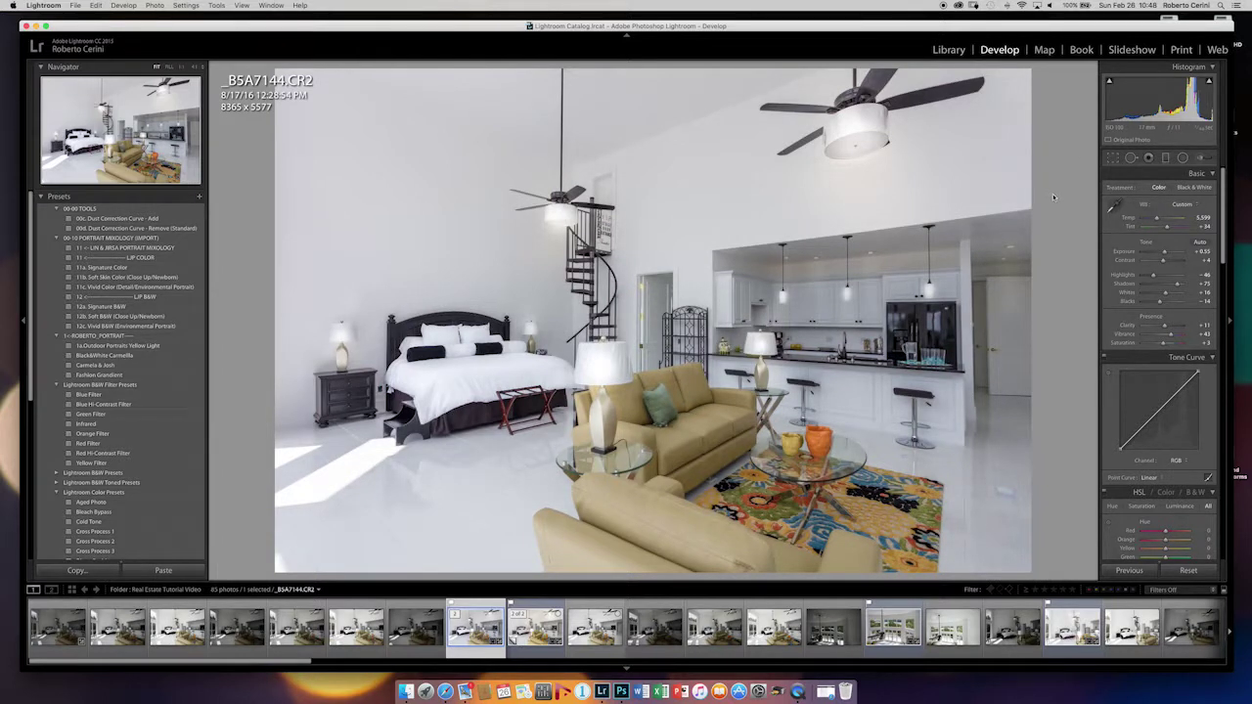
Step: Reselect the bolster mask, raise its exposure to about -0.62 and close the brush
left_click(1198, 254)
left_click(1203, 157)
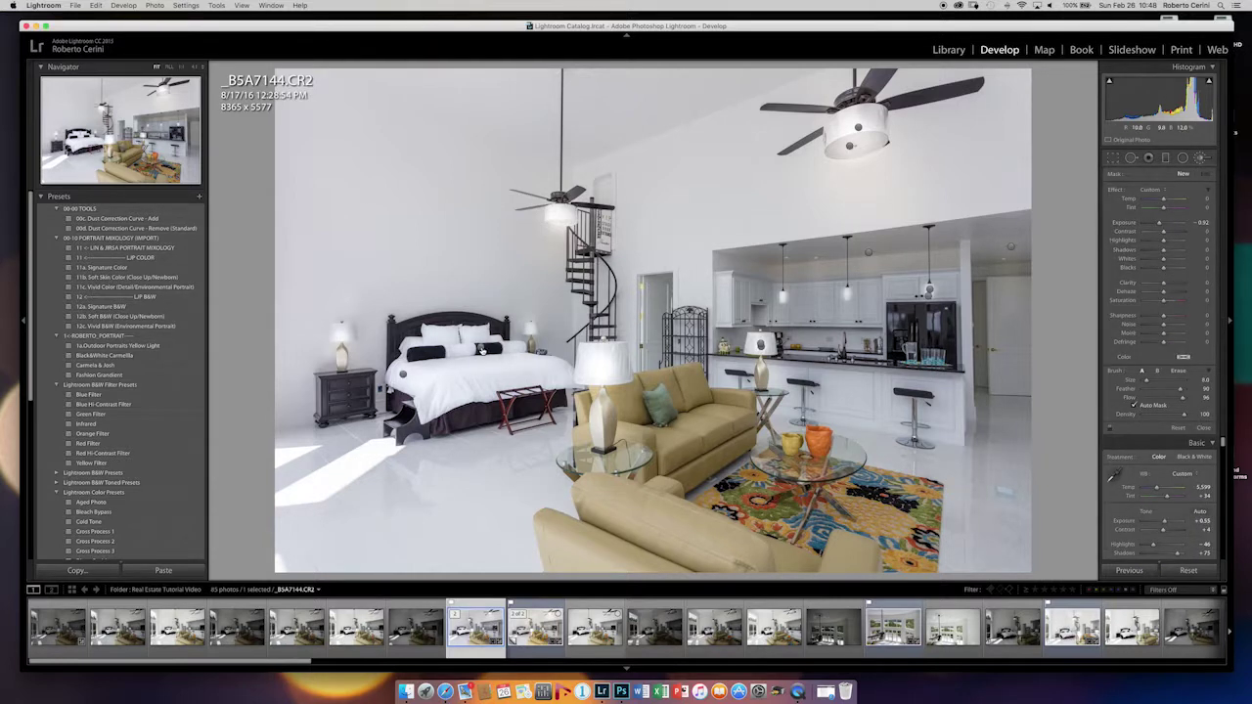
left_click(480, 348)
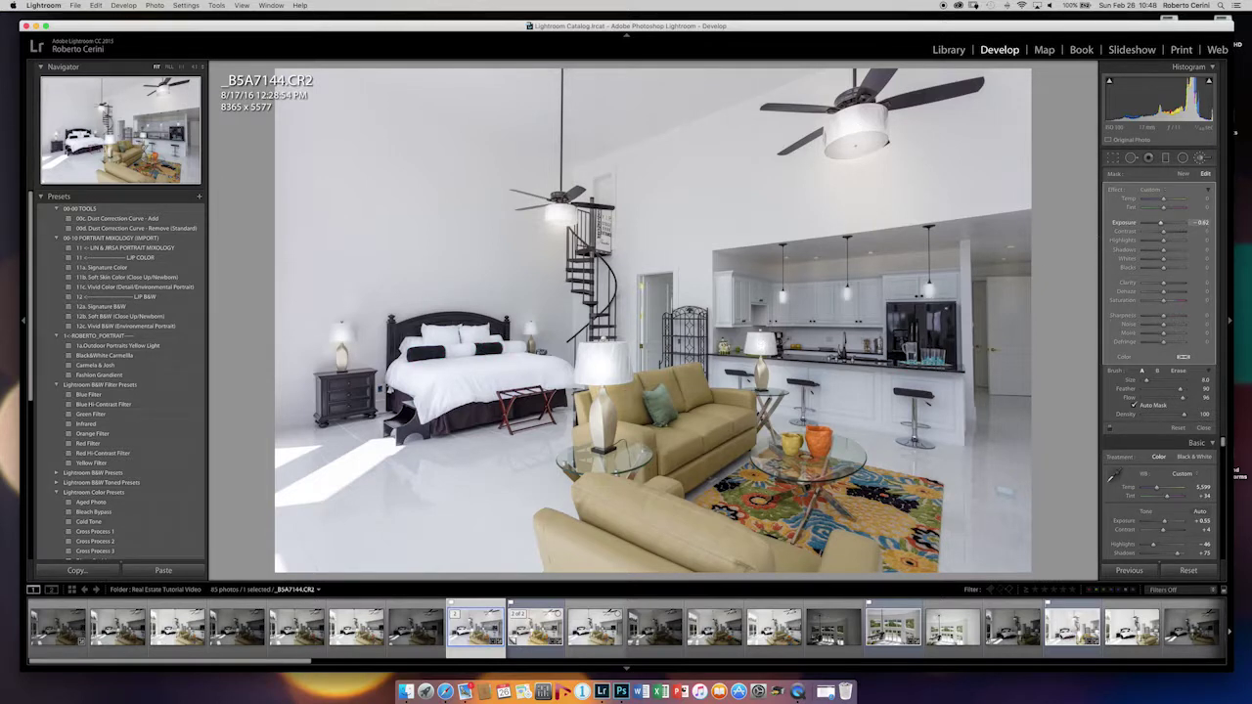
left_click_drag(1200, 223, 1202, 225)
left_click(1200, 158)
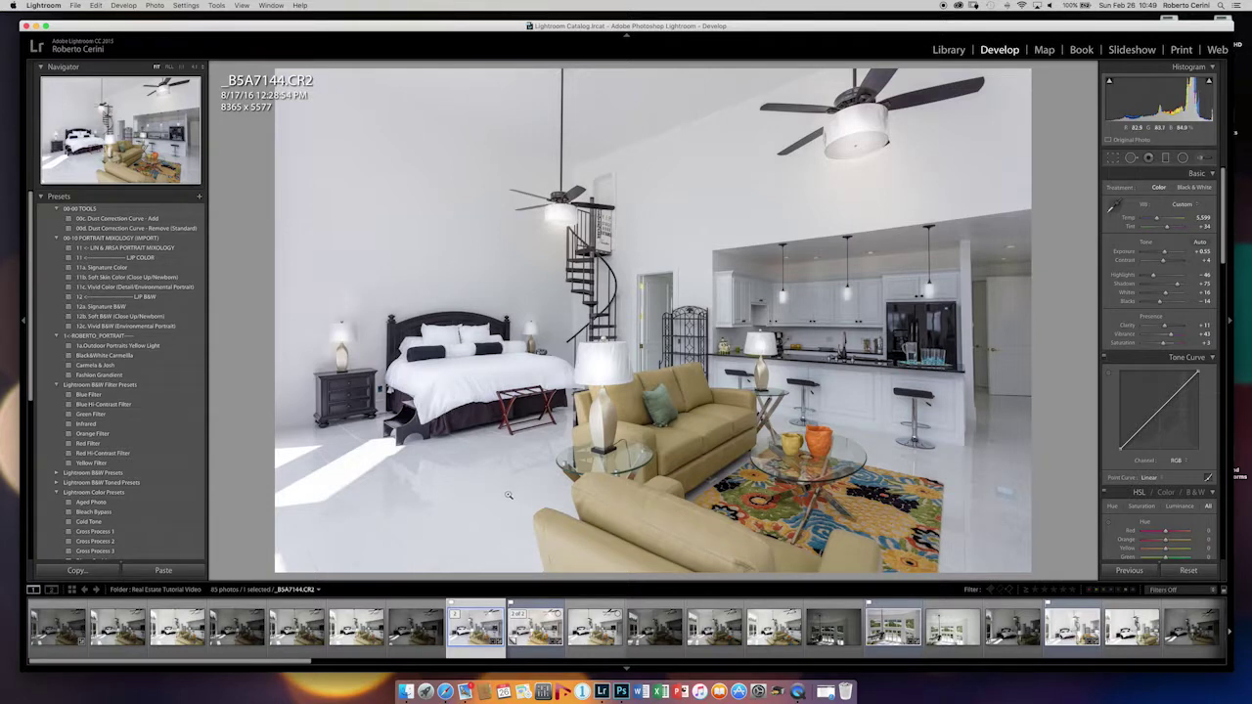
Step: Remove the blue wall outlet beside the nightstand with a size 43 Heal spot, sampling clean wall above it
left_click(528, 354)
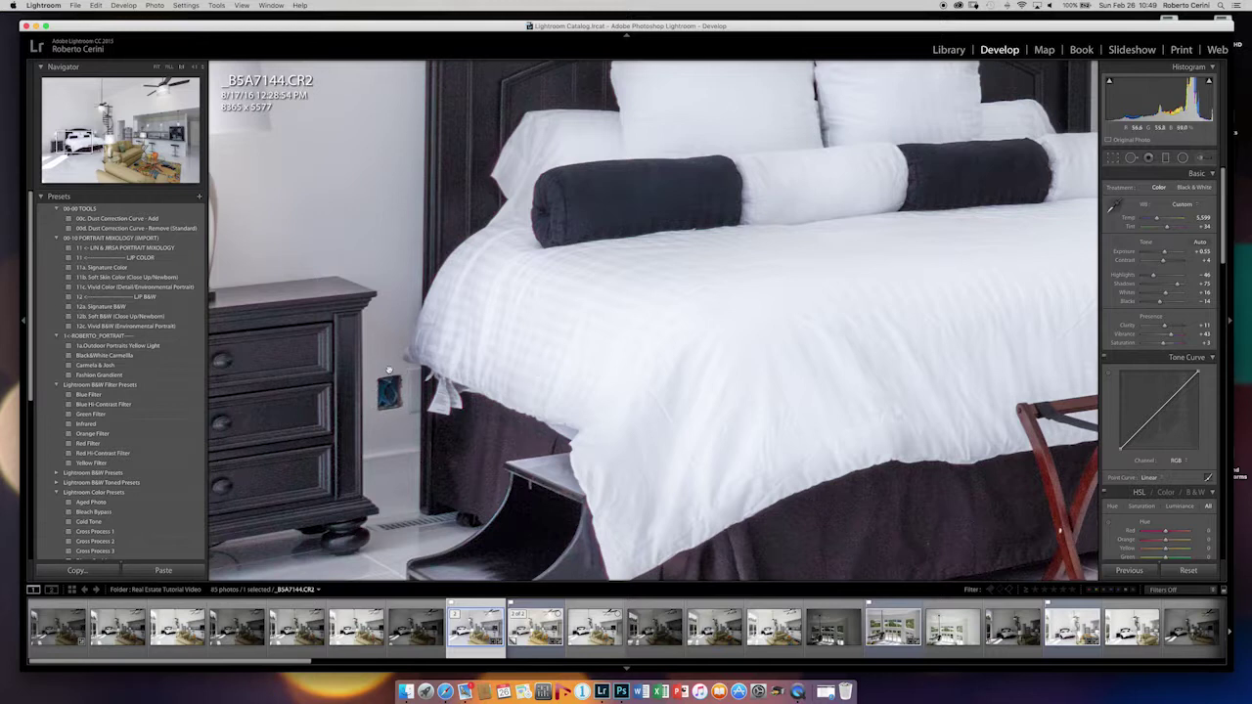
left_click(1130, 157)
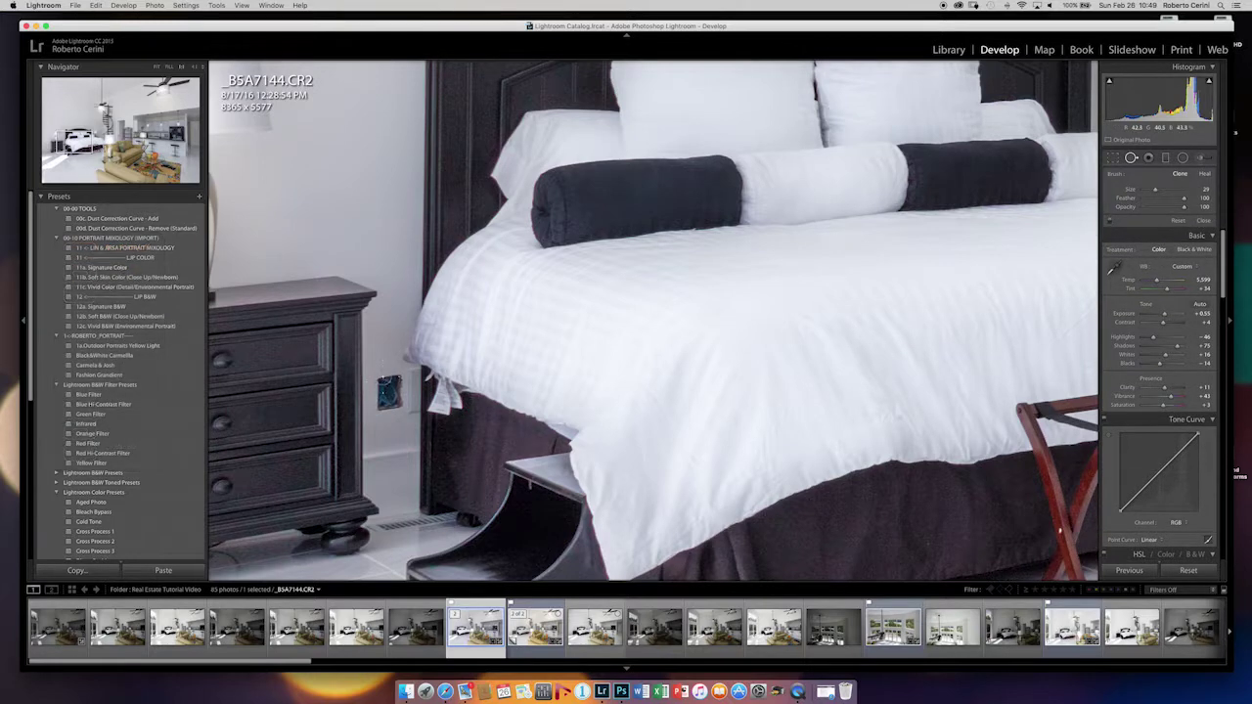
mouse_move(388, 391)
left_mouse_down()
mouse_move(384, 382)
mouse_move(387, 406)
mouse_move(388, 384)
left_mouse_up()
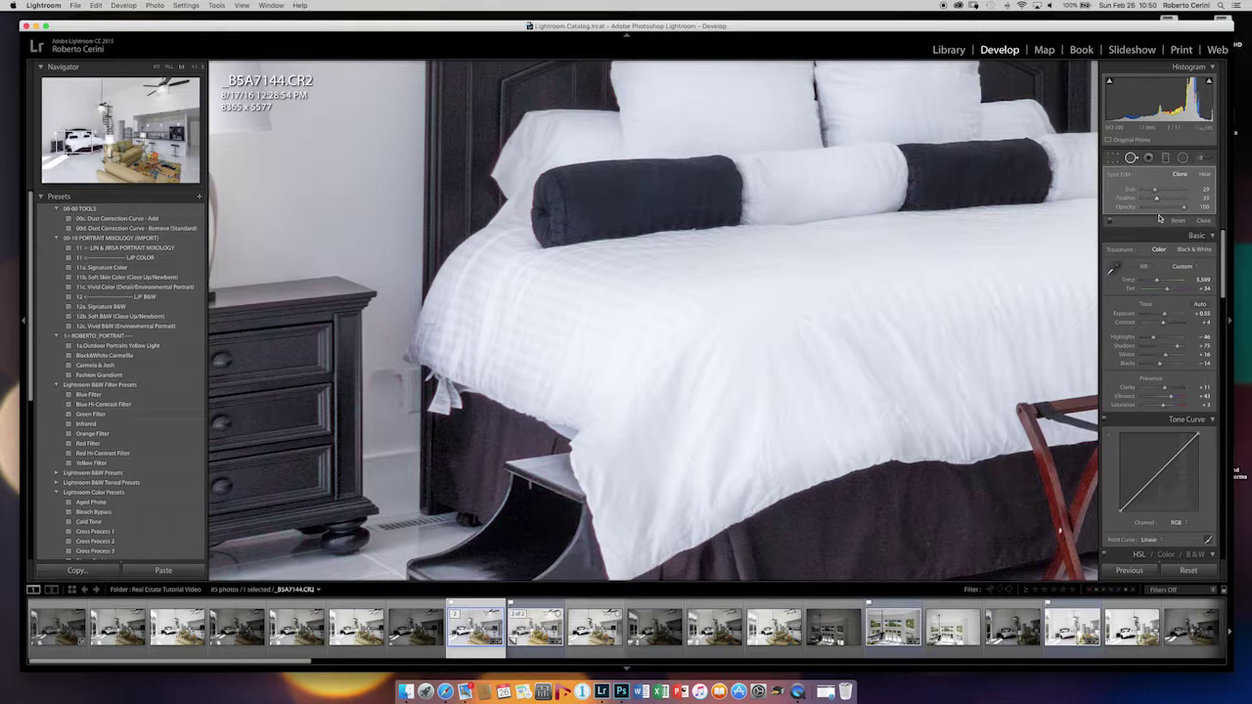
left_click_drag(1155, 188, 1161, 189)
left_click(386, 405)
left_click_drag(383, 467, 358, 182)
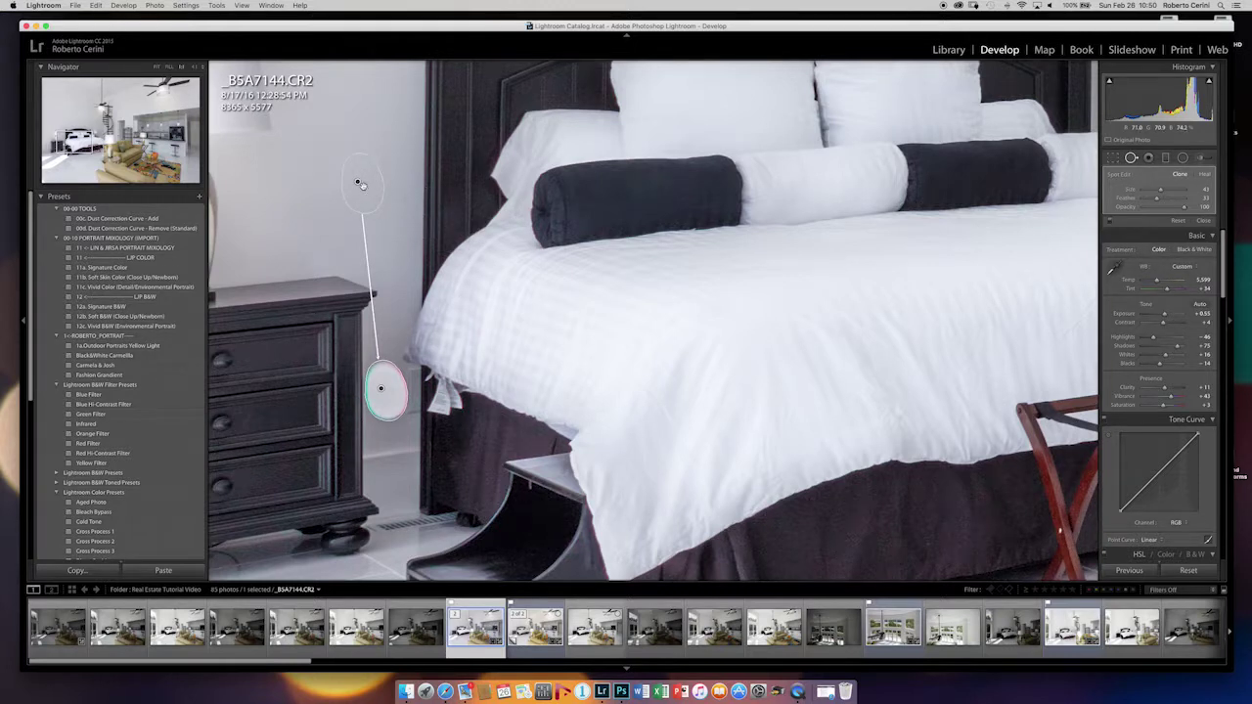
left_click_drag(361, 185, 388, 255)
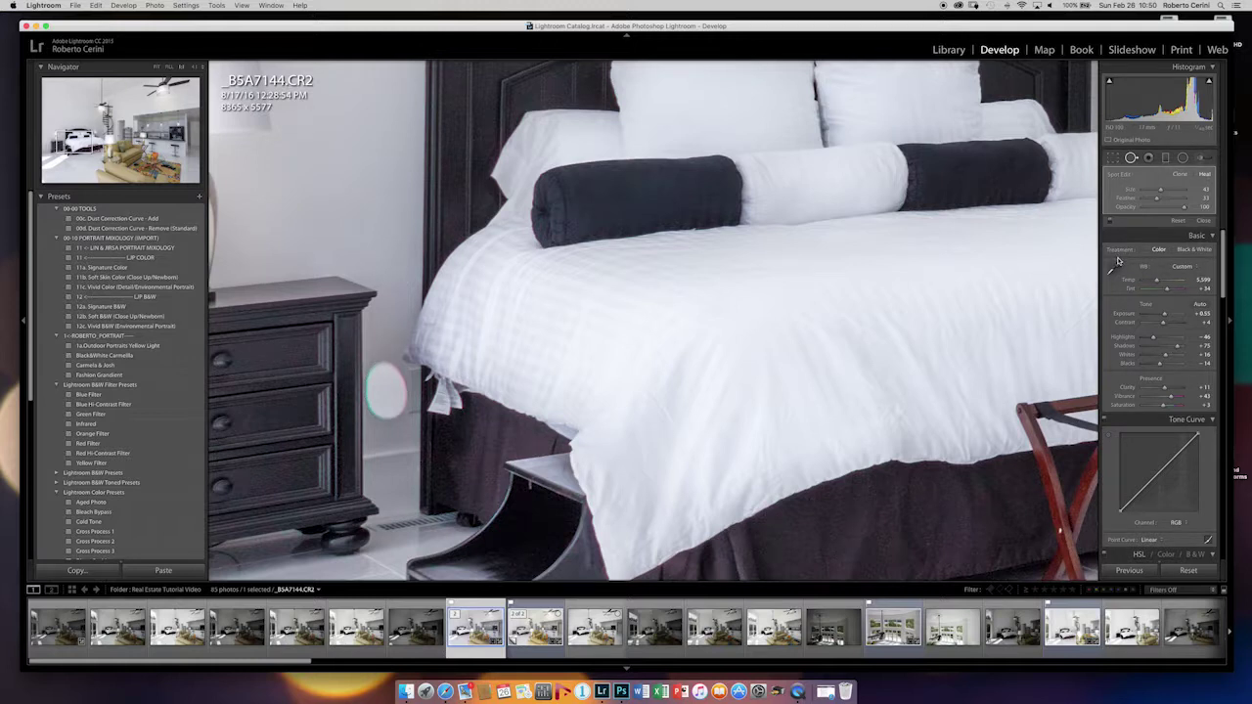
left_click(1180, 175)
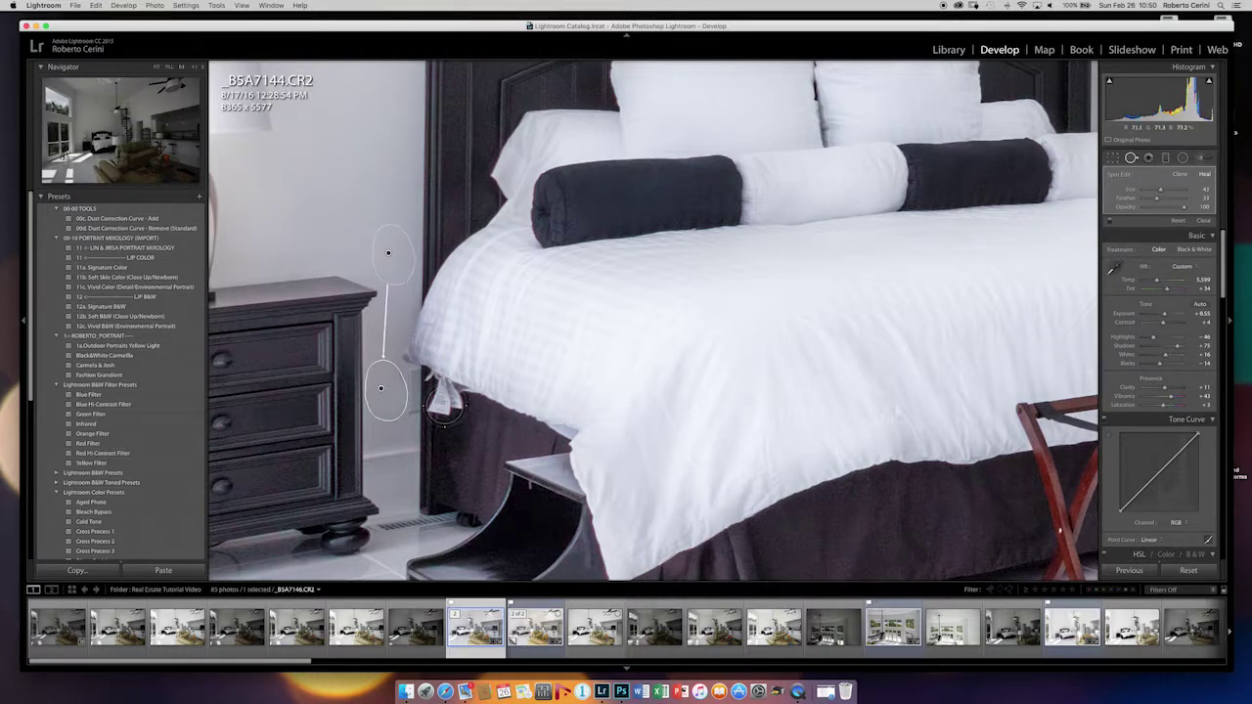
Step: Heal away the white tag at the bed's lower corner with a size 30 spot sampled from the dark bed skirt
scroll(428, 388, "down", 5)
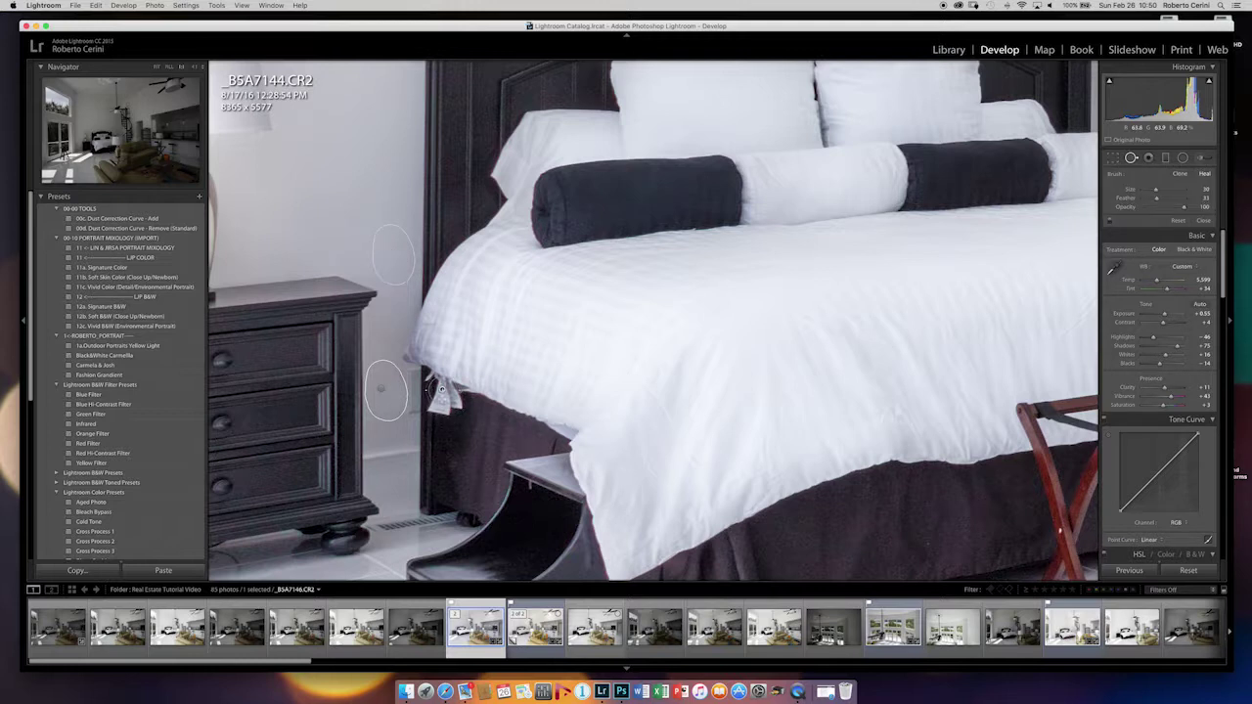
left_click_drag(440, 393, 461, 405)
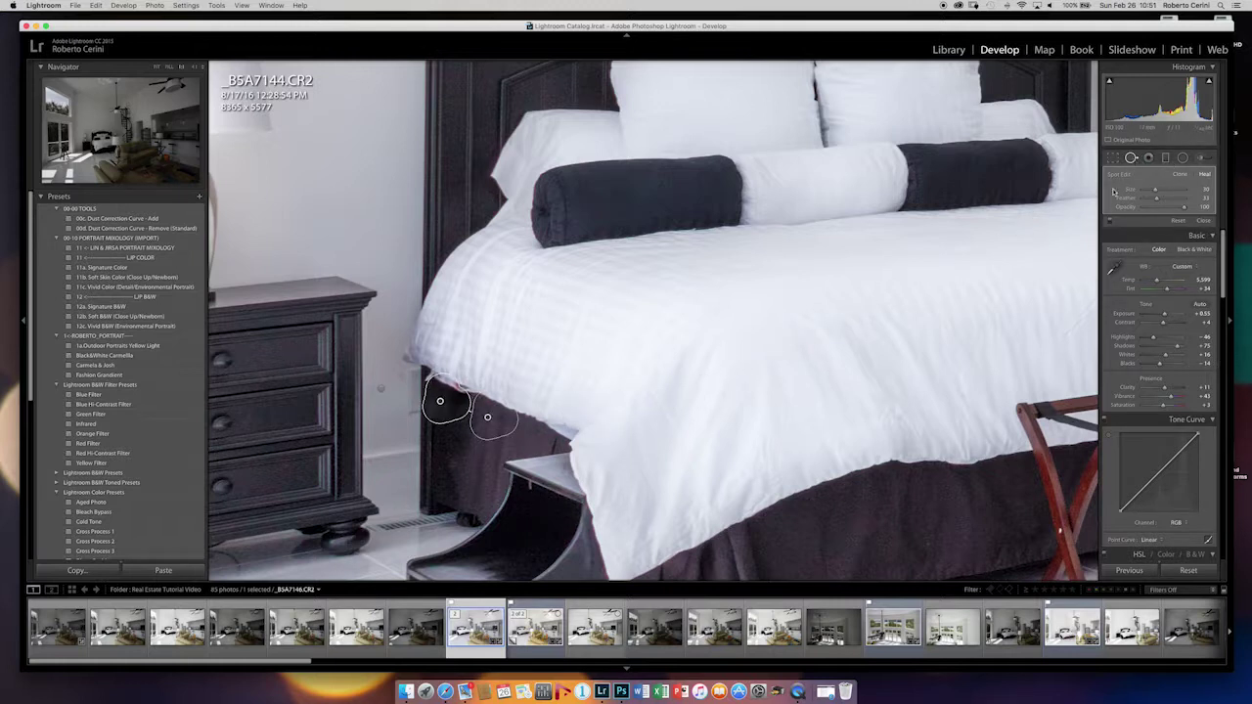
left_click(1131, 159)
left_click(669, 409)
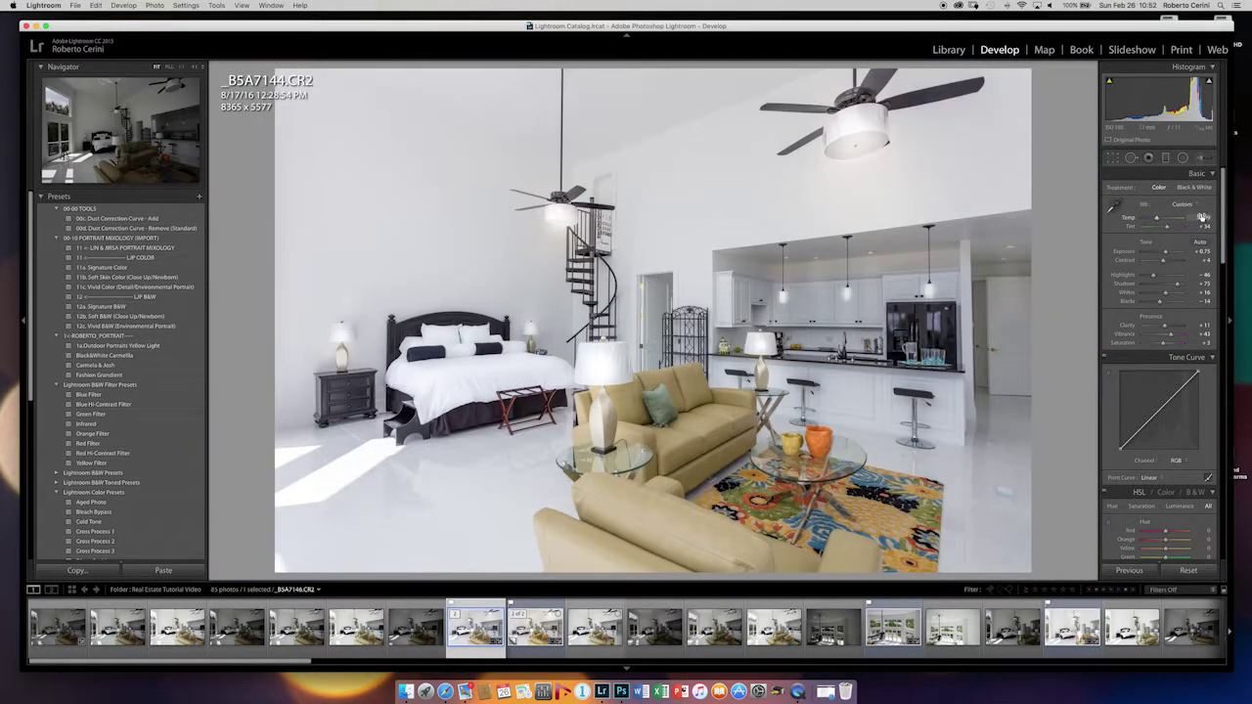
Step: Set the photo's temperature to 5,649 and its exposure to +0.85
key("Down")
key("Down")
key("Down")
key("Up")
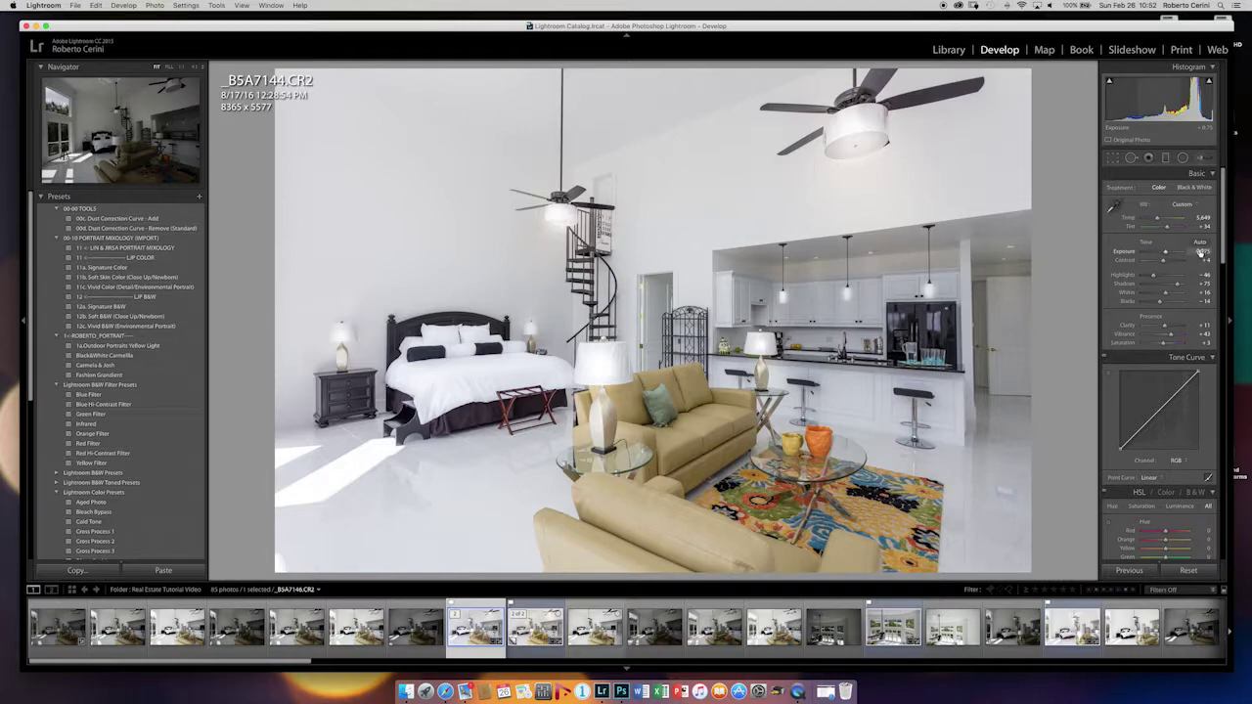
key("Up")
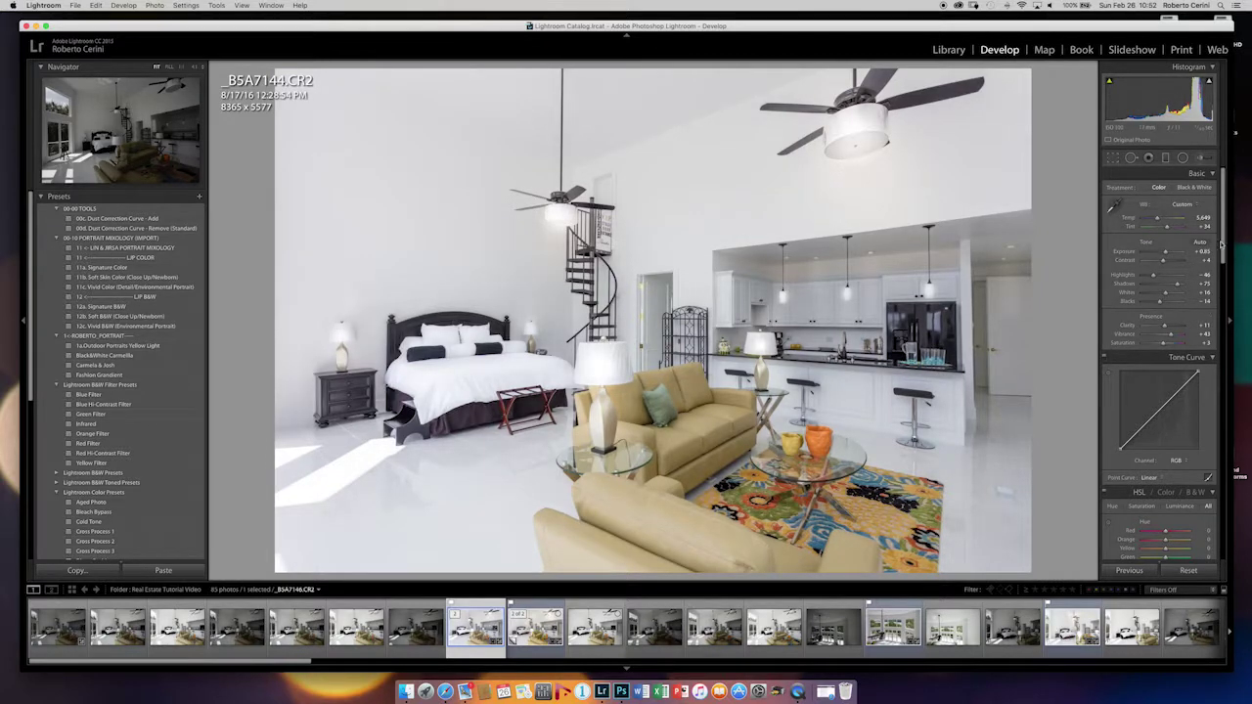
Step: Set the camera calibration profile to Camera Landscape
left_click_drag(1224, 239, 1220, 552)
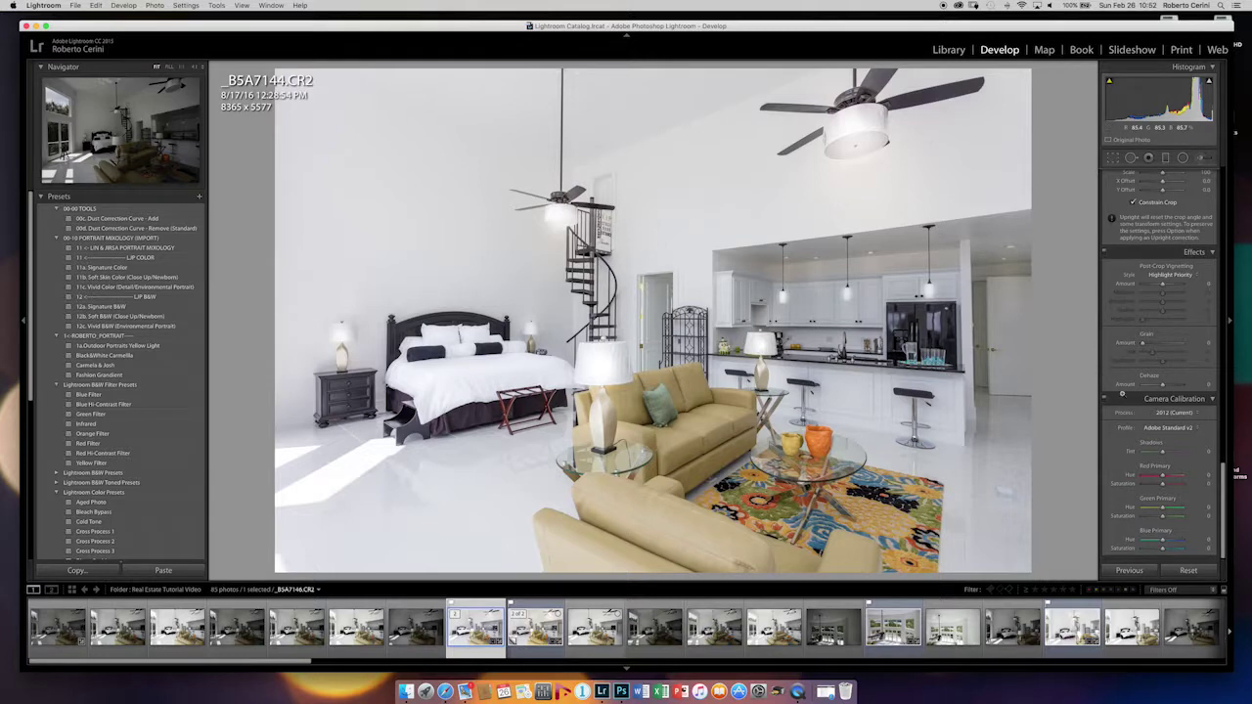
left_click(1169, 428)
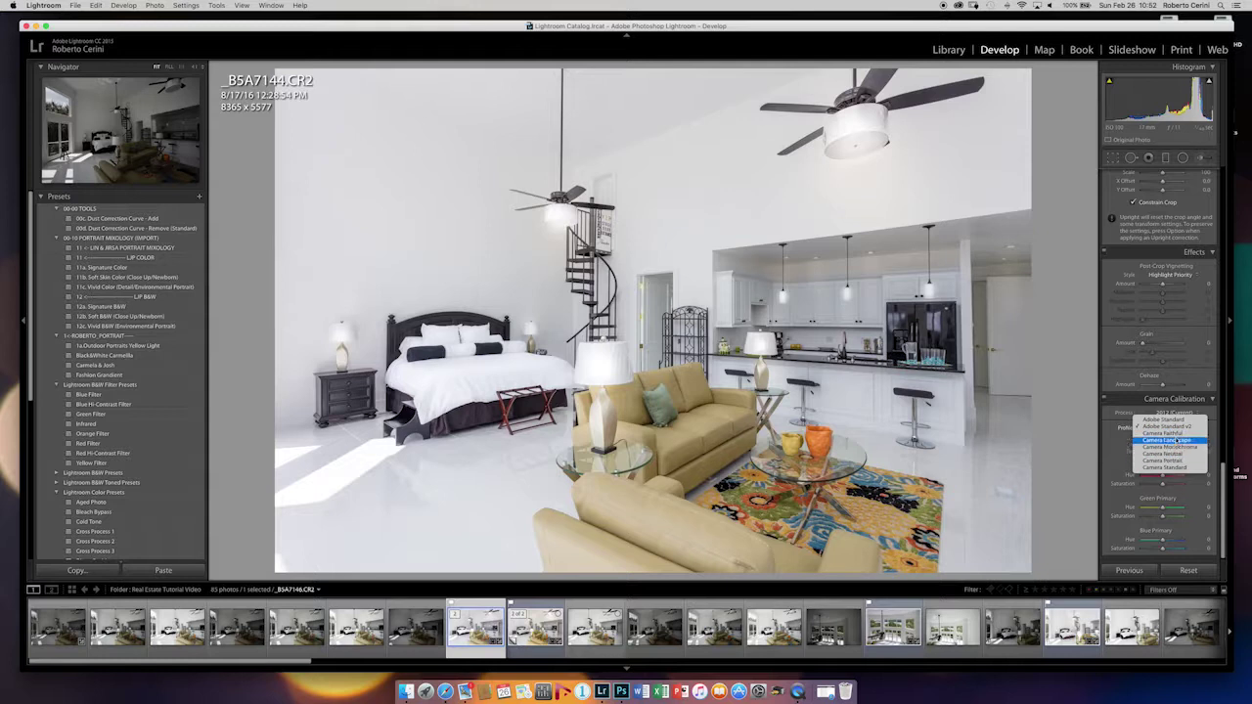
left_click(1225, 467)
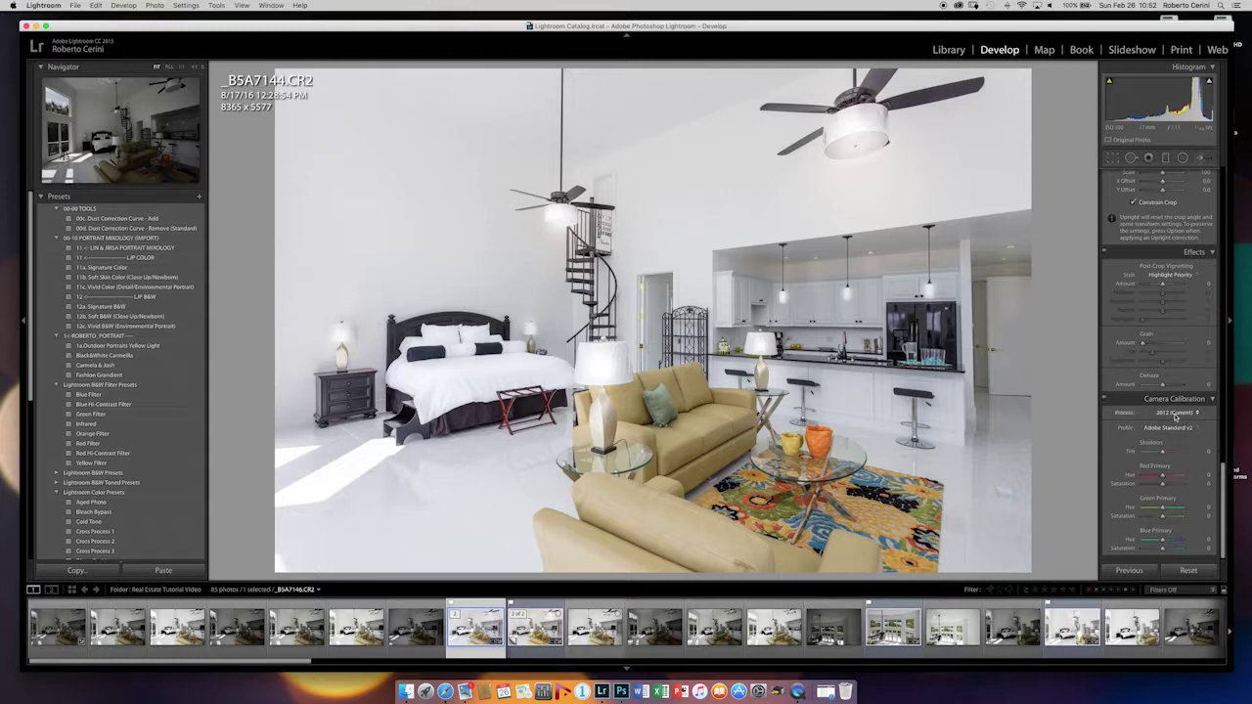
left_click(1177, 429)
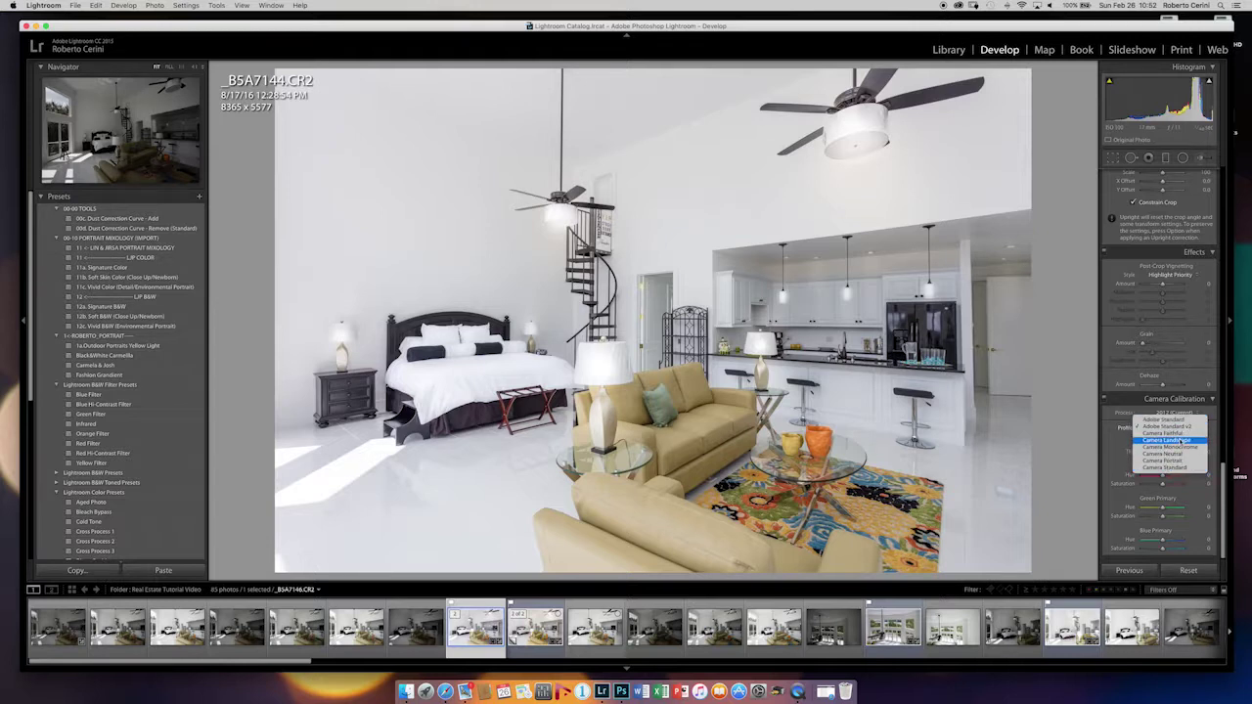
left_click(1169, 441)
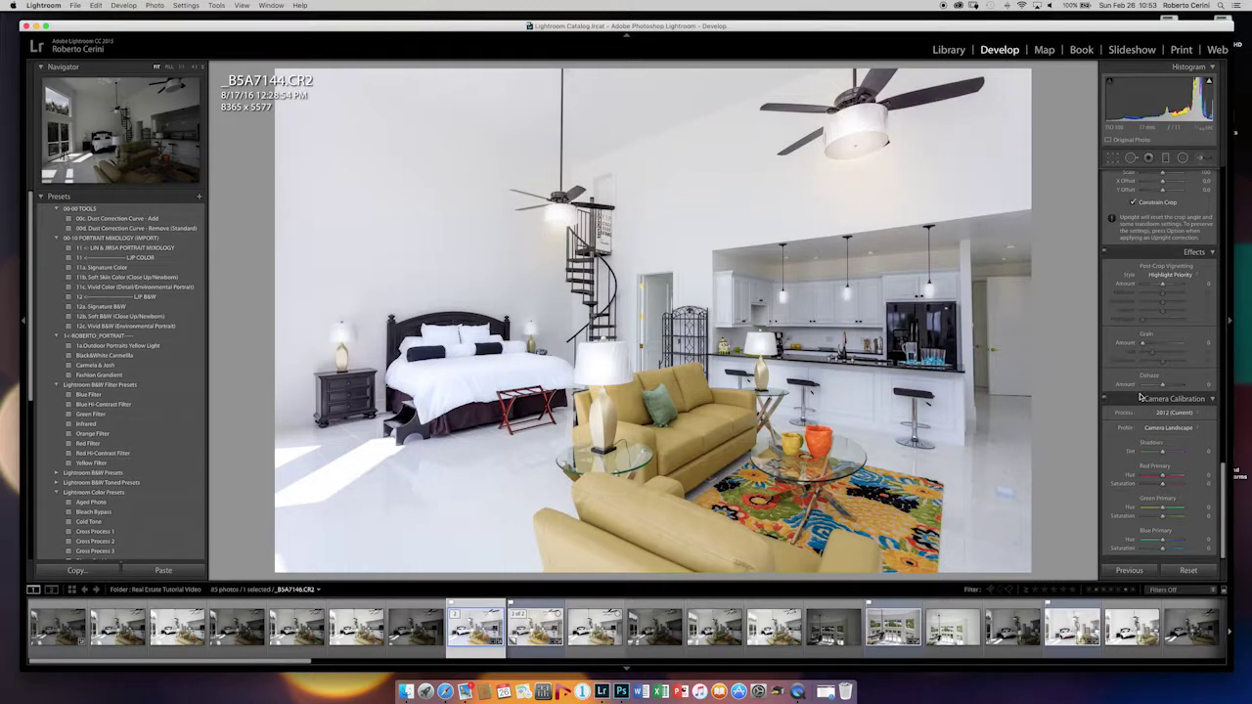
Step: Try the Camera Neutral, Camera Portrait, Camera Standard, Camera Faithful and Adobe Standard profiles, and return to Camera Landscape
left_click(1175, 431)
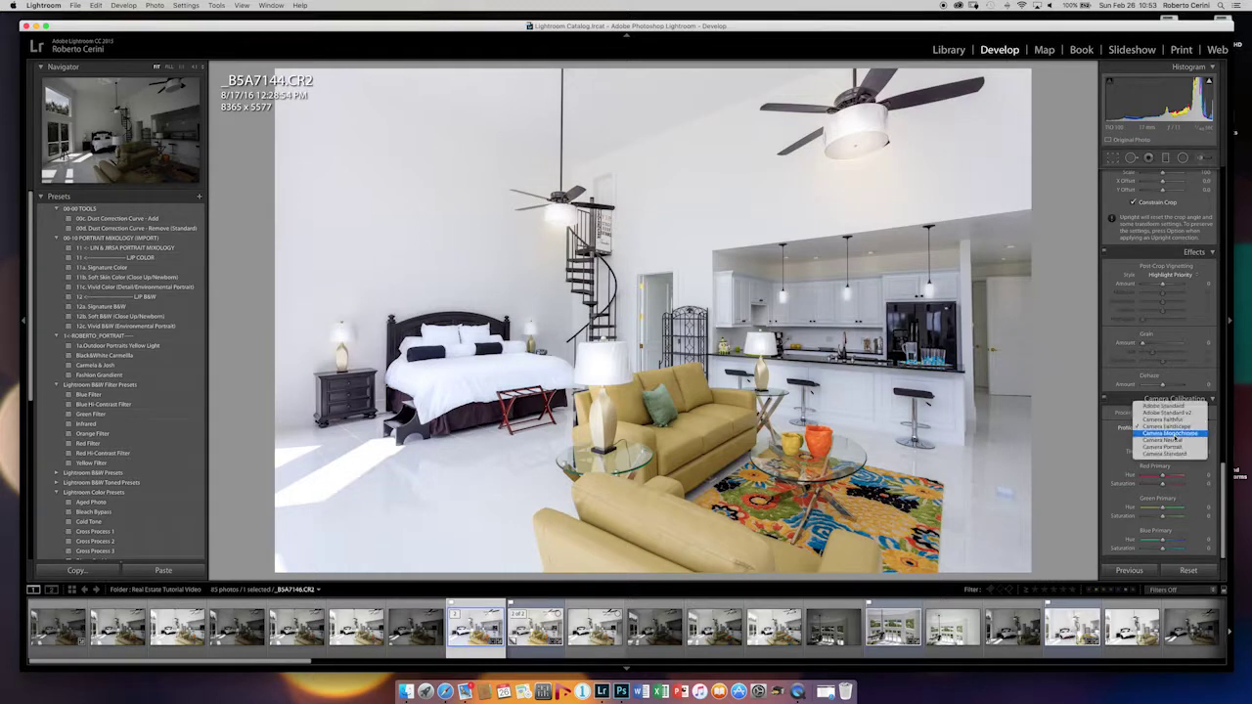
left_click(1174, 441)
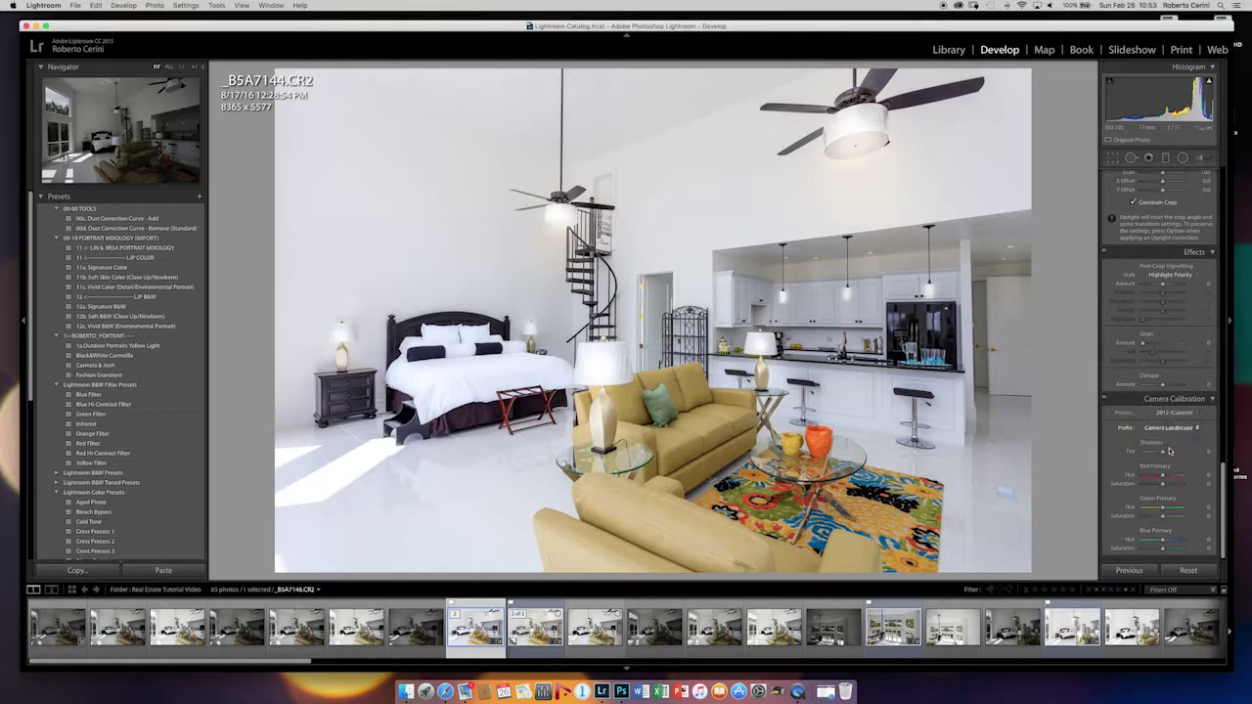
left_click(1166, 428)
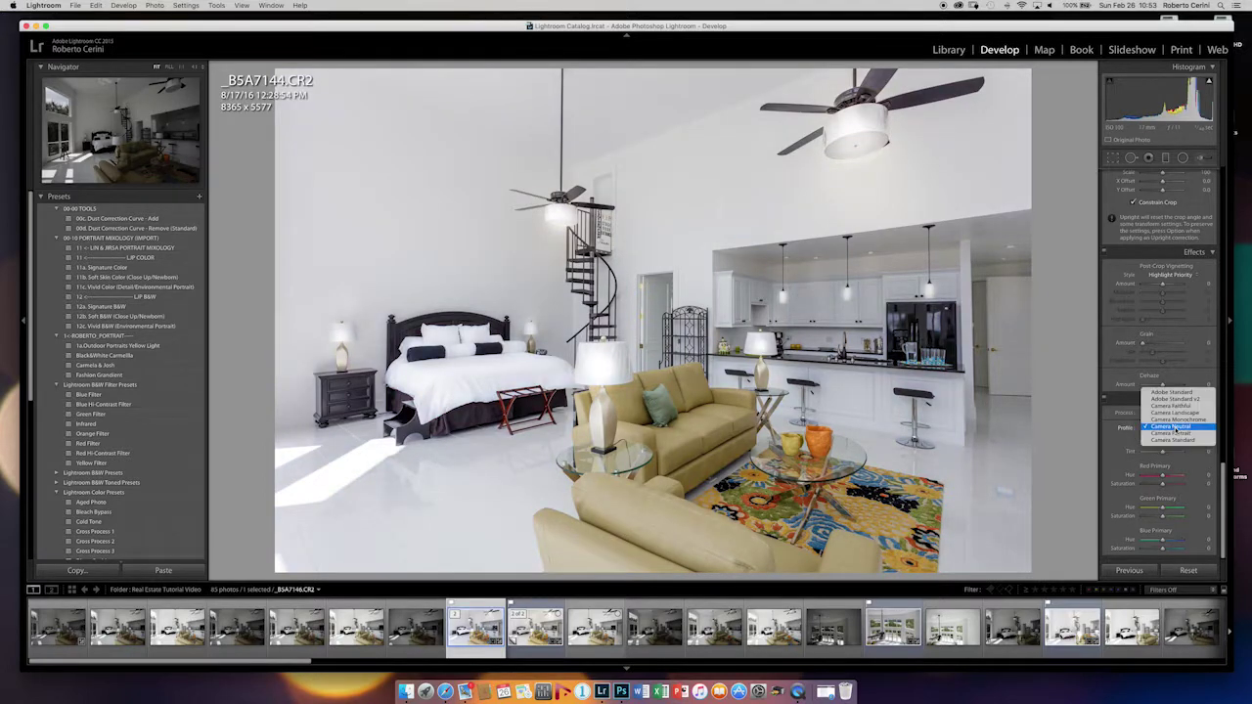
left_click(1169, 433)
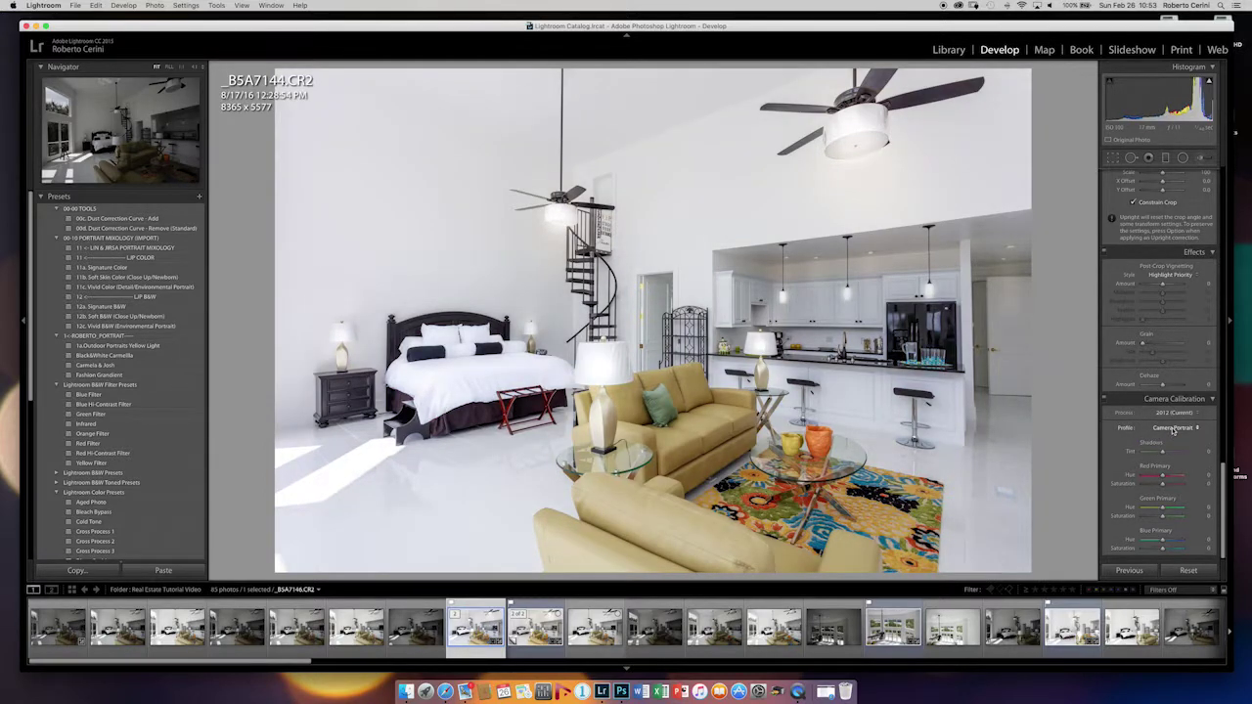
left_click(1171, 431)
left_click(1166, 445)
left_click(1173, 429)
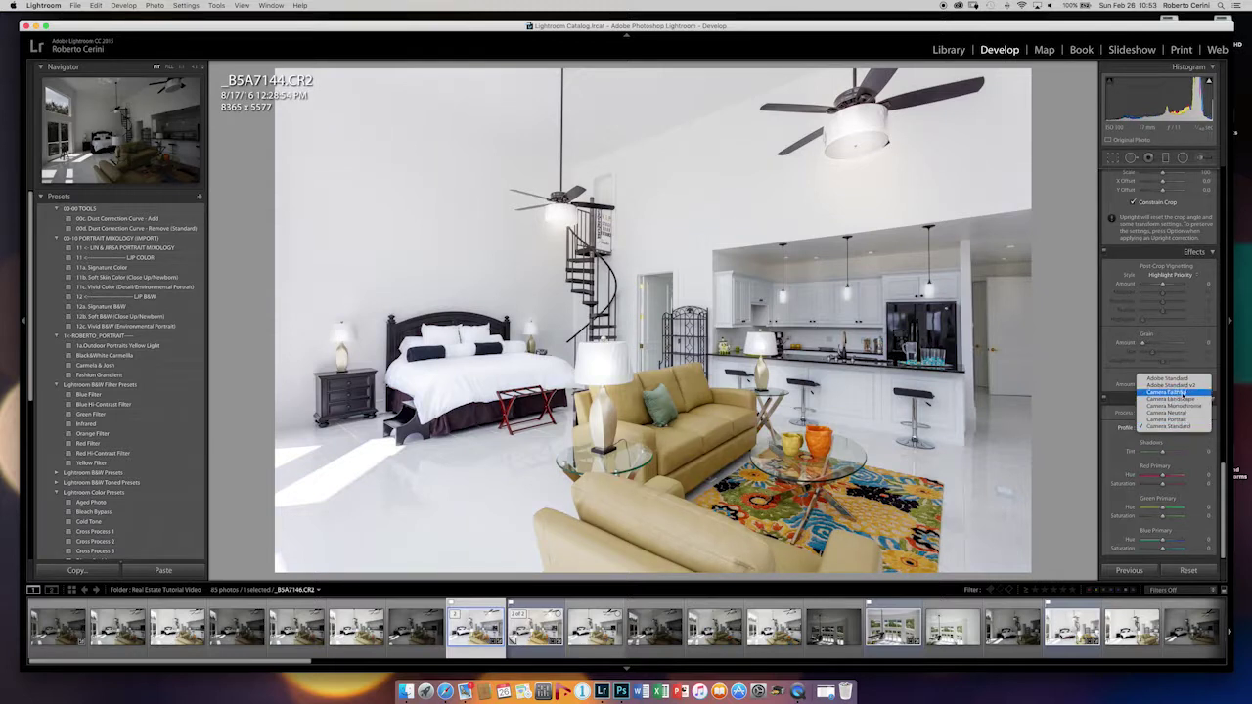
left_click(1178, 393)
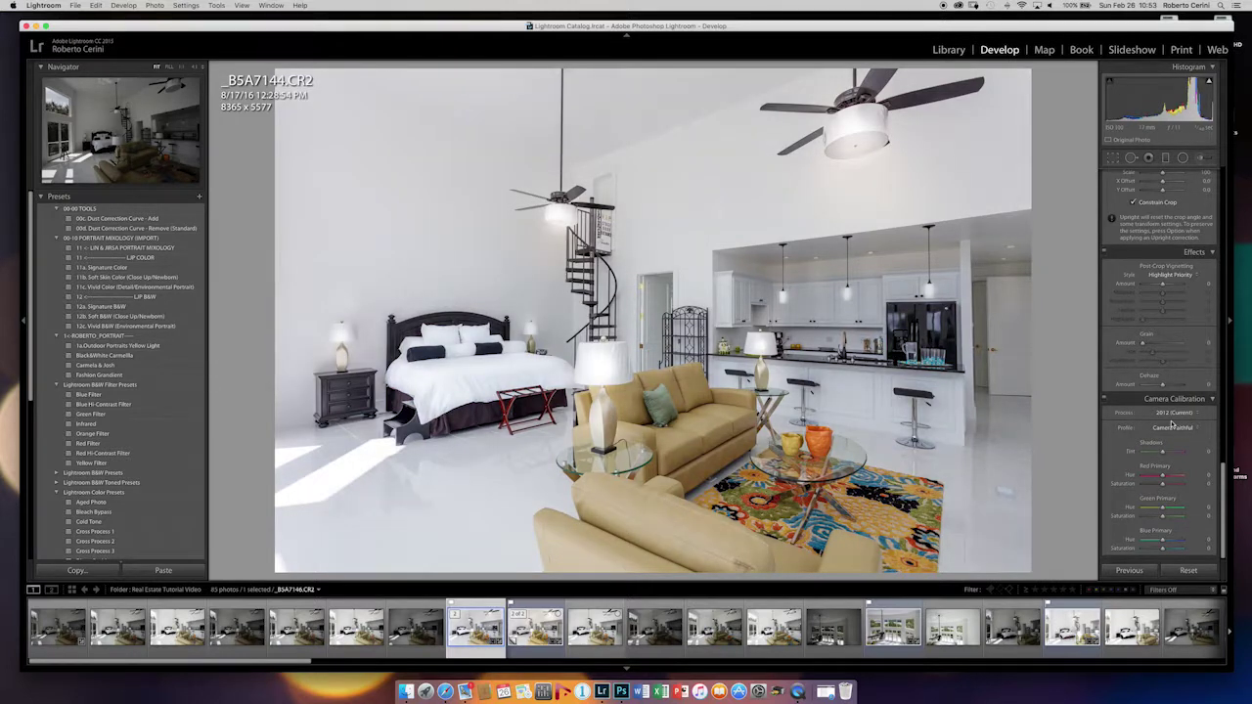
left_click(1173, 426)
left_click(1179, 414)
left_click(1173, 427)
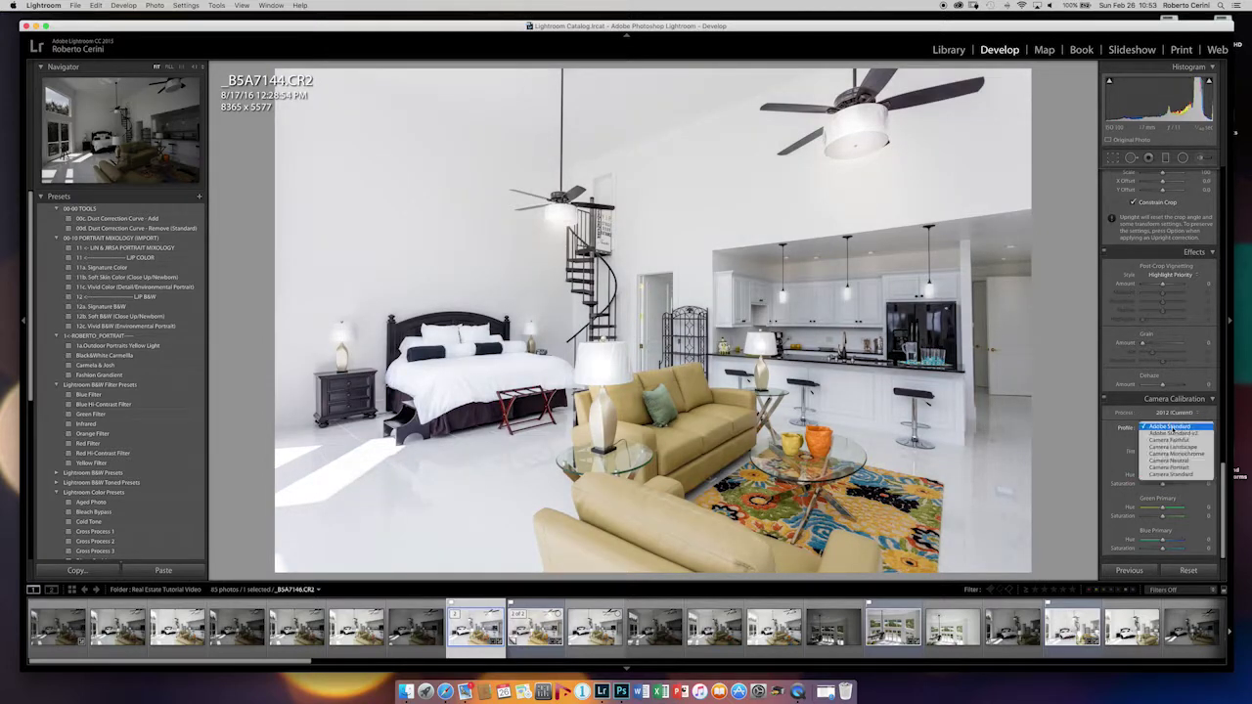
left_click(1173, 447)
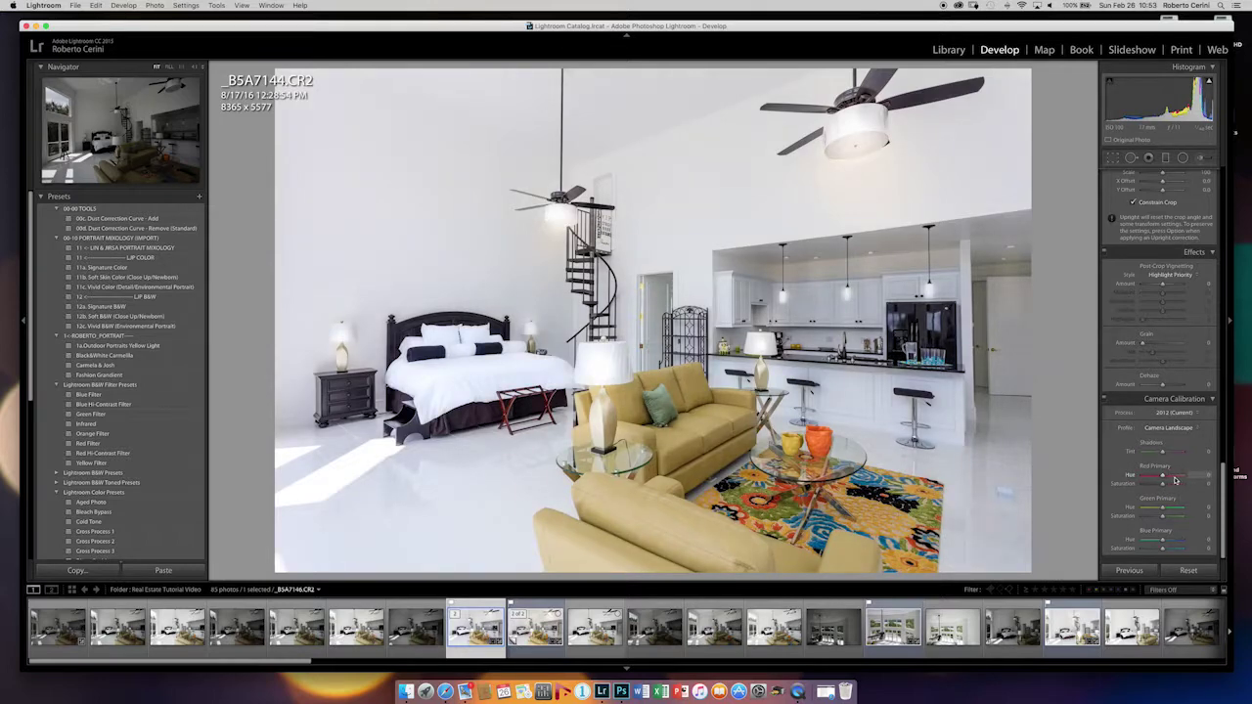
Step: Set the photo's vibrance to +22
left_click_drag(1221, 479, 1222, 190)
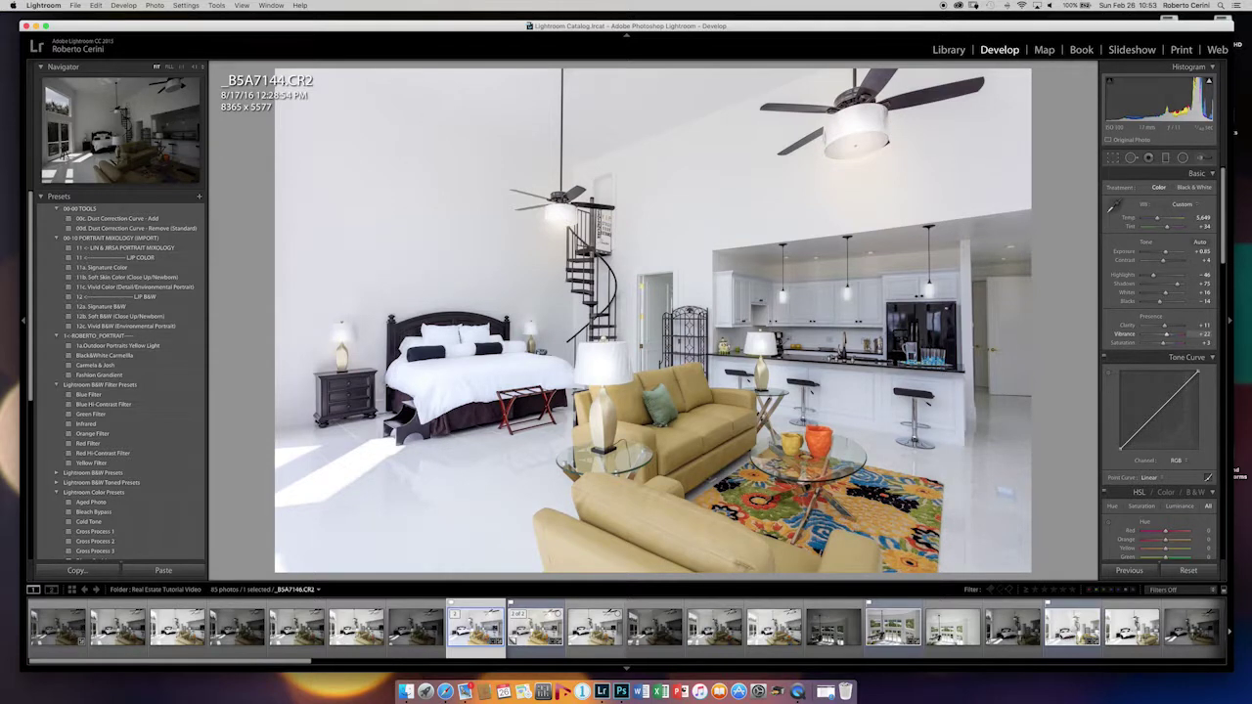
left_click_drag(1167, 335, 1166, 336)
left_click_drag(1166, 336, 1166, 338)
Step: Compare the unedited and edited versions of the photo by repeatedly switching between the before and after views
key("backslash")
key("backslash")
key("backslash")
key("backslash")
key("backslash")
key("backslash")
key("backslash")
key("backslash")
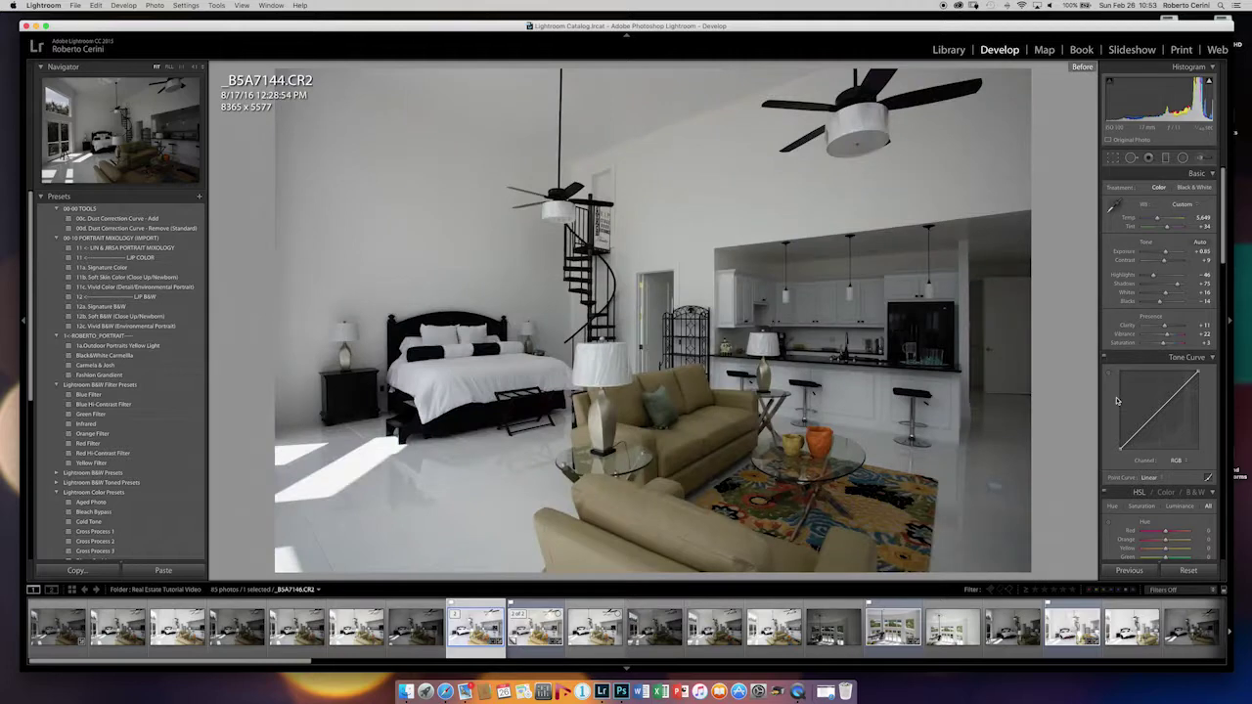